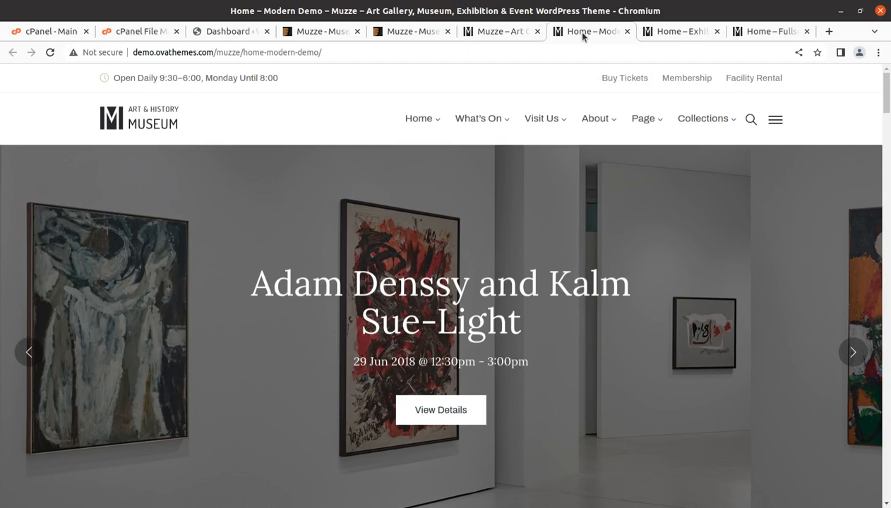
View the Exhibition Slider demo's opening and the Fullscreen Lock demo's menu and slides through to the last one
left_click(667, 32)
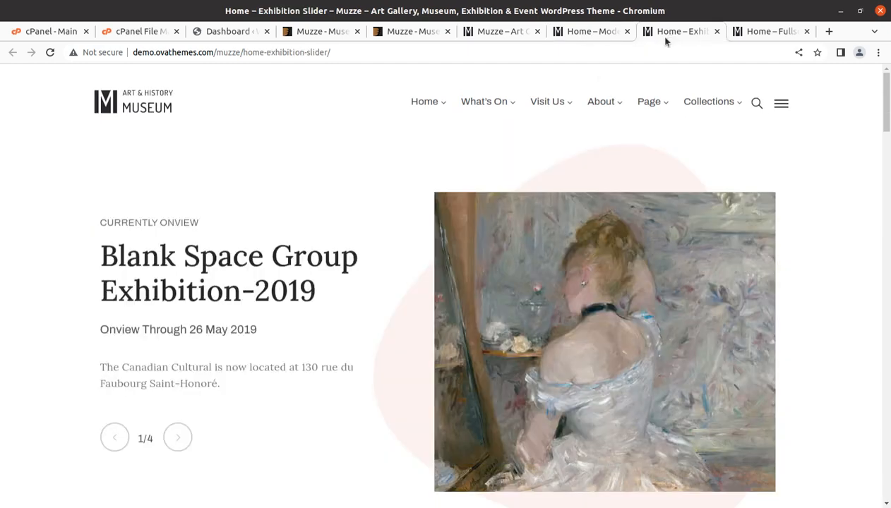
left_click(756, 34)
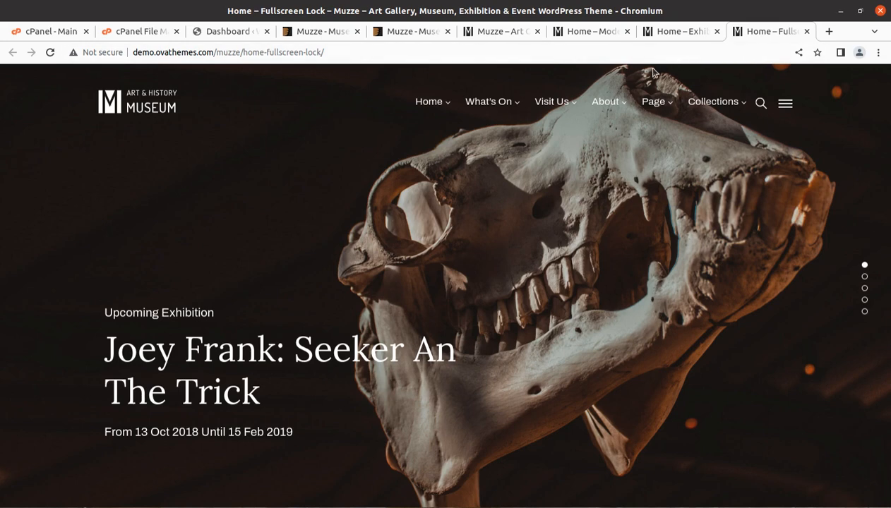
mouse_move(558, 111)
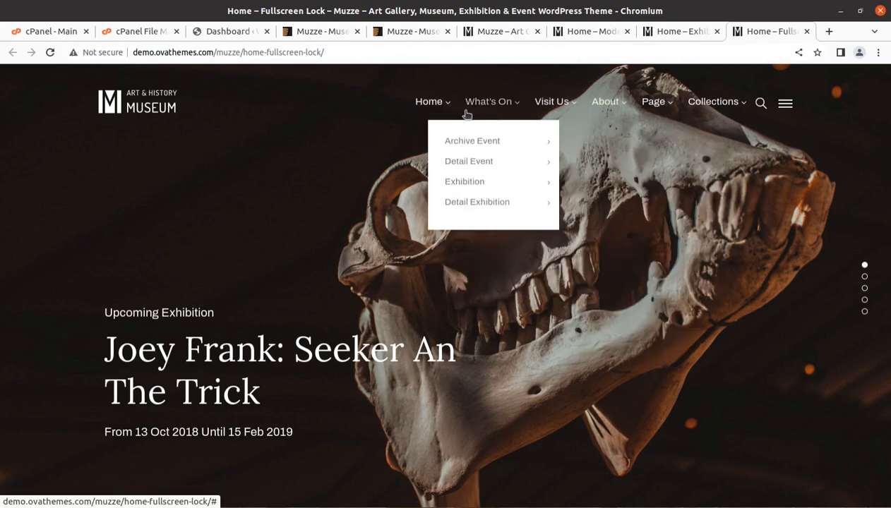
mouse_move(431, 116)
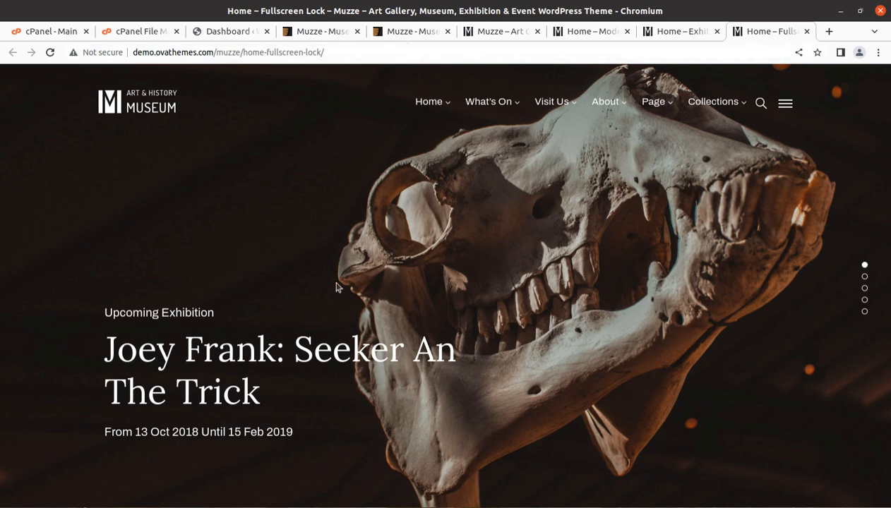
scroll(339, 281, "down", 1)
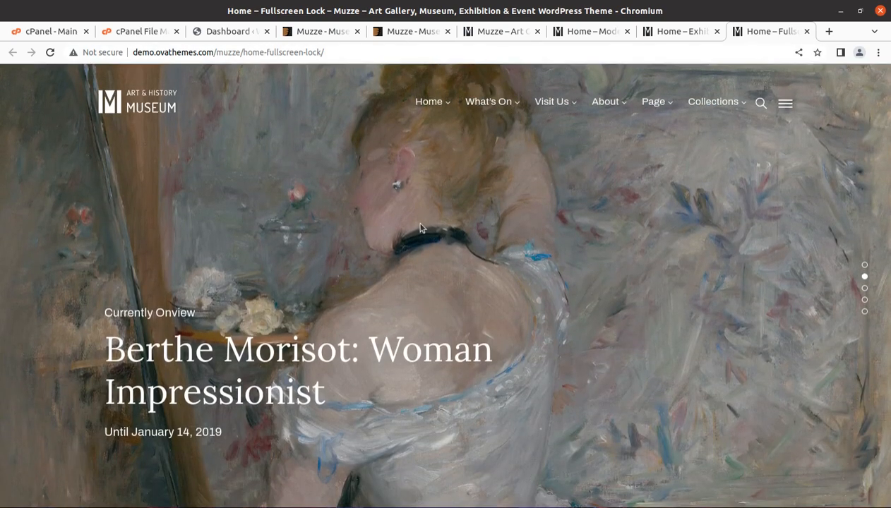
scroll(471, 196, "down", 1)
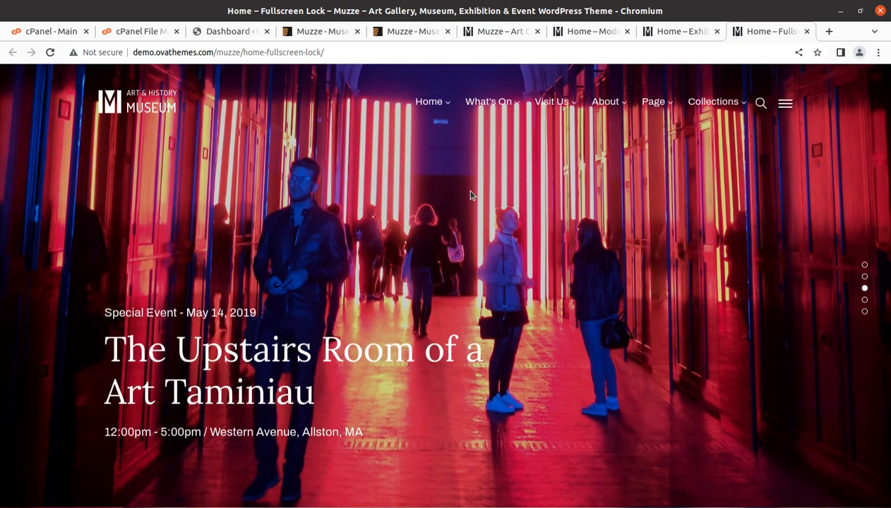
scroll(471, 196, "down", 2)
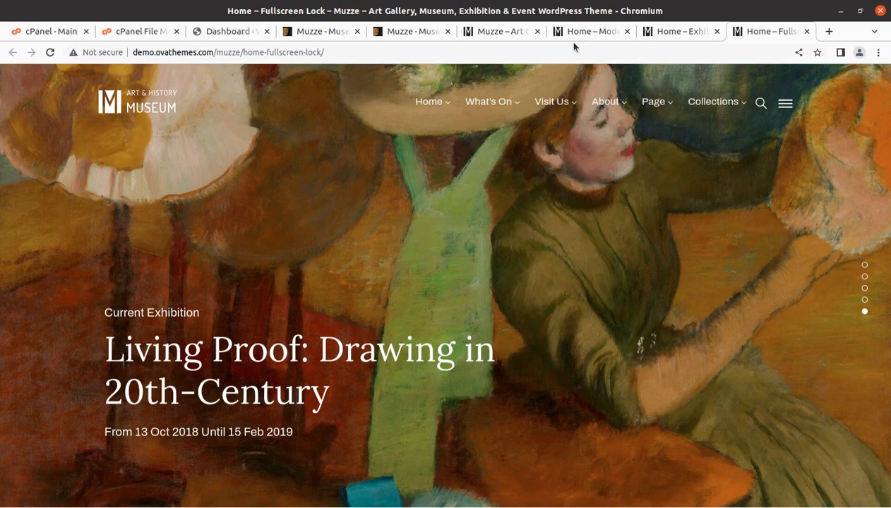
Review the Modern Demo home page from its hero slider to the museum introduction section
left_click(572, 33)
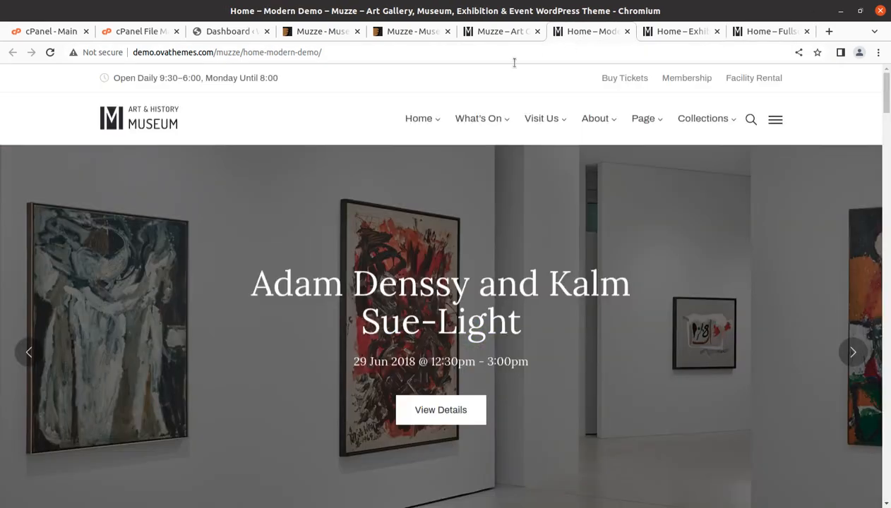
scroll(285, 182, "down", 3)
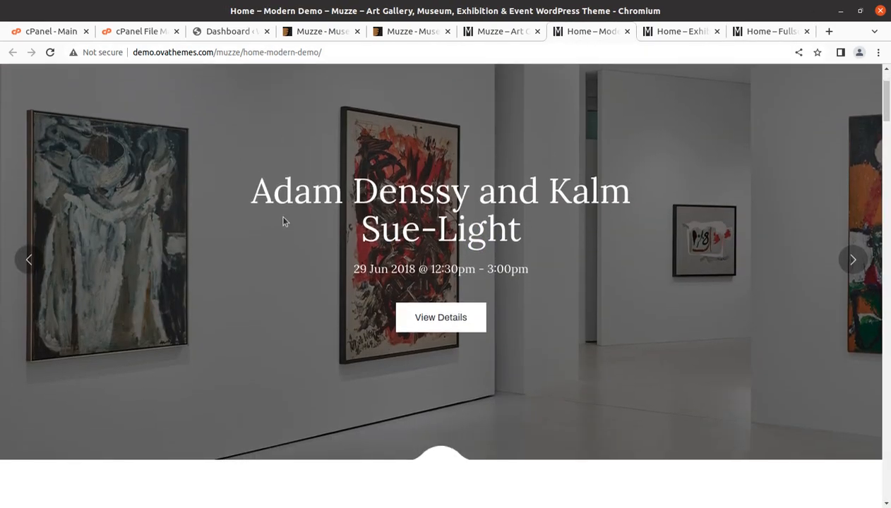
scroll(439, 243, "down", 2)
scroll(439, 244, "down", 3)
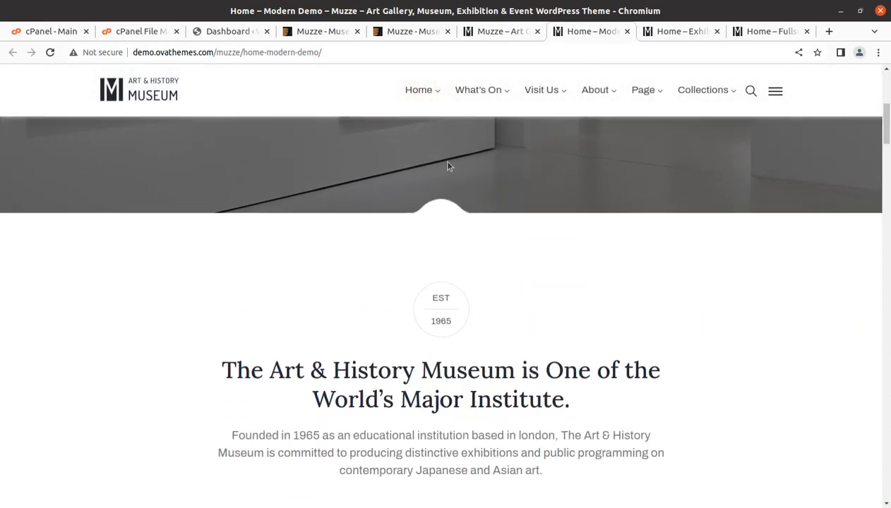
scroll(394, 220, "down", 1)
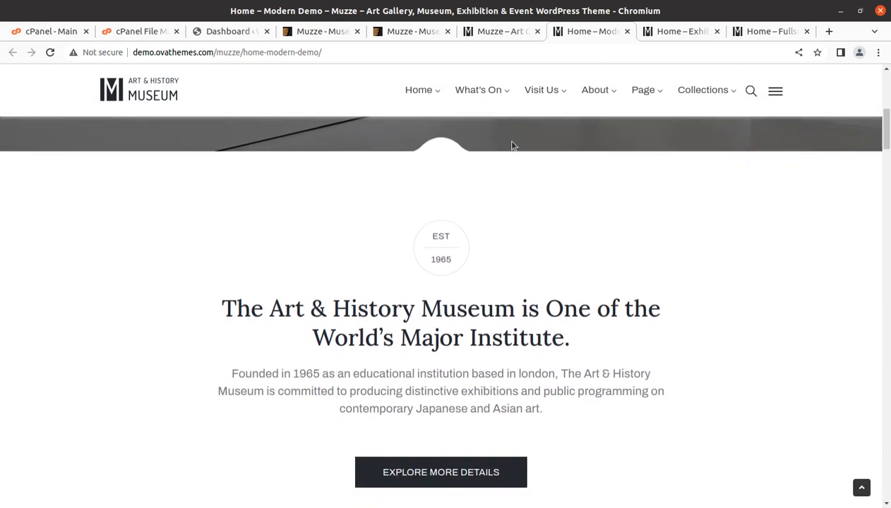
Review the Exhibition Slider demo down to the What's On At The Museum section
left_click(668, 31)
scroll(382, 231, "down", 3)
scroll(403, 228, "down", 5)
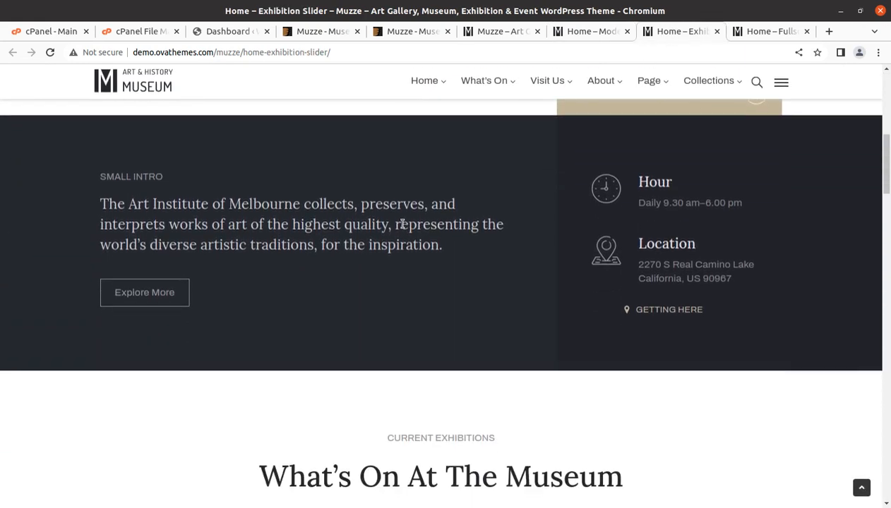
scroll(459, 325, "down", 5)
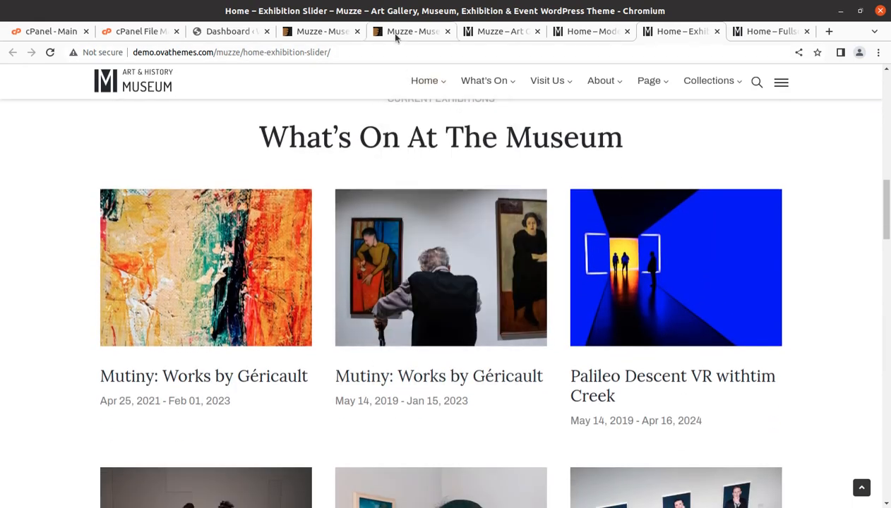
Open the ThemeForest full-screen preview of Muzze and examine the theme's title at the start of the page
left_click(400, 33)
scroll(293, 282, "down", 1)
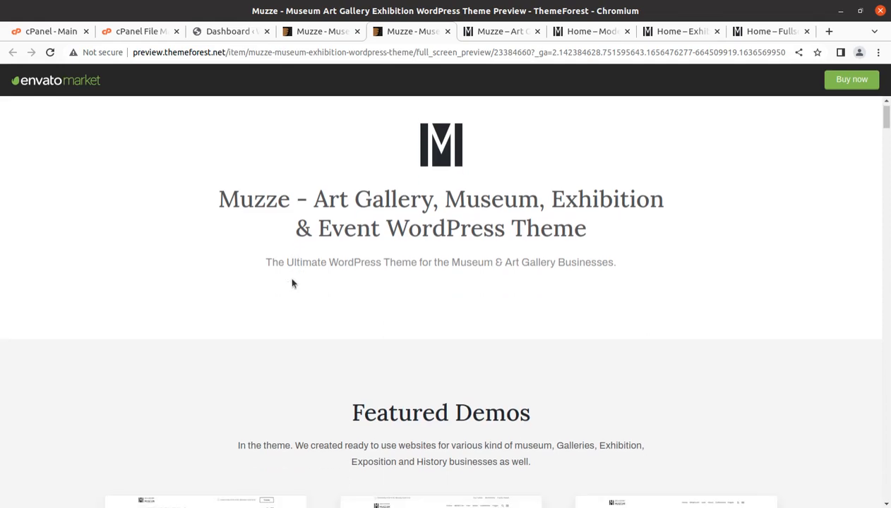
left_click_drag(214, 200, 374, 212)
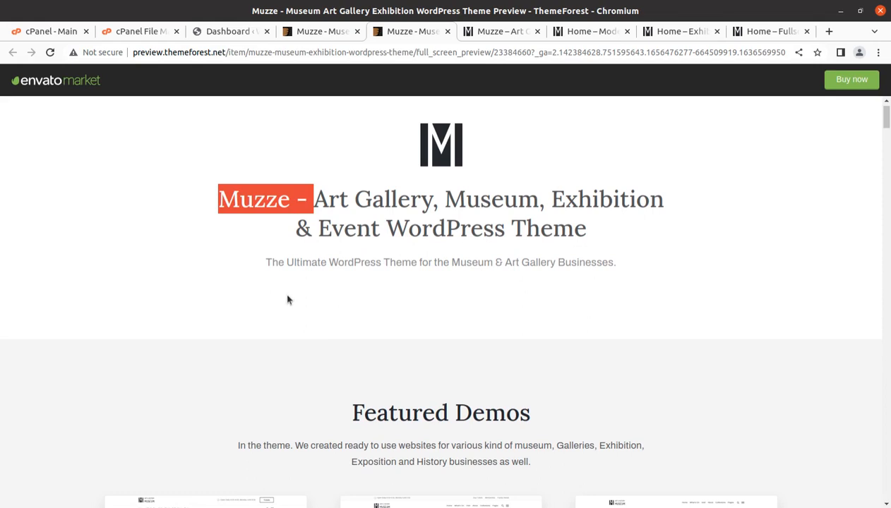
left_click_drag(309, 198, 382, 223)
Look through the Featured Demos gallery from Home - Default Demo to Home - Event Demo and return to its heading
scroll(555, 241, "down", 4)
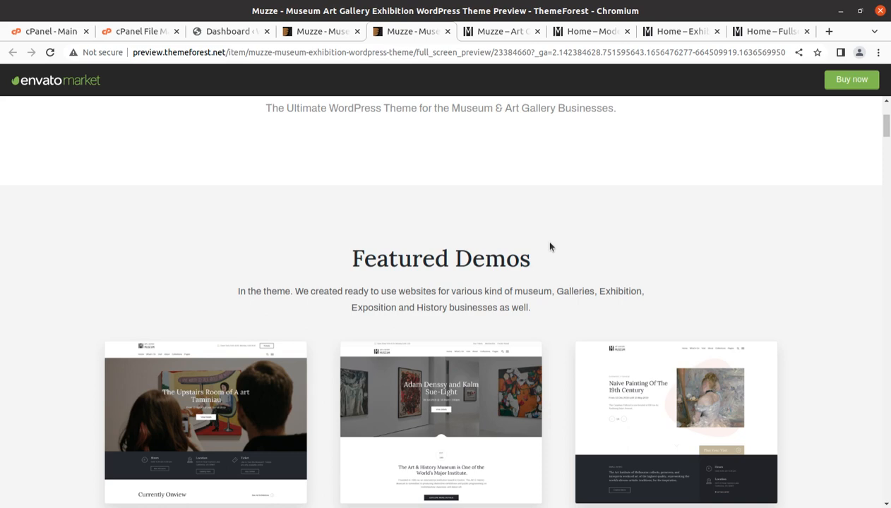
scroll(363, 207, "down", 2)
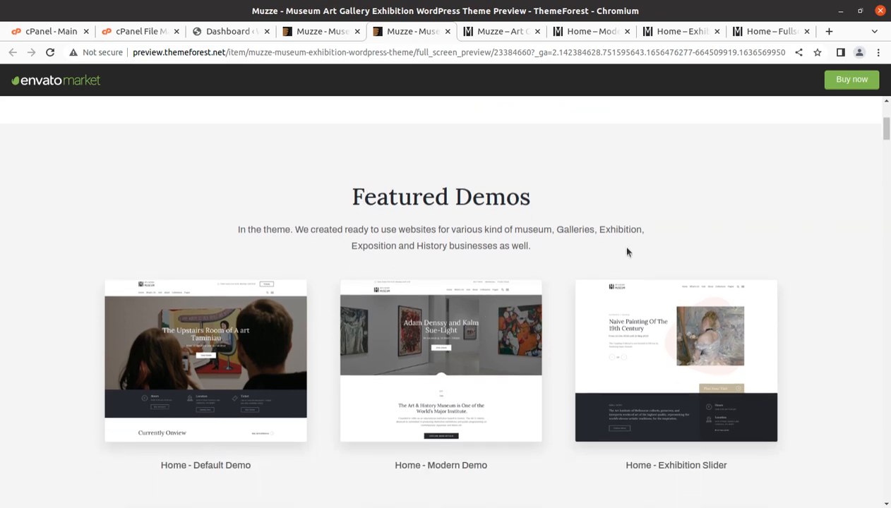
scroll(659, 245, "down", 3)
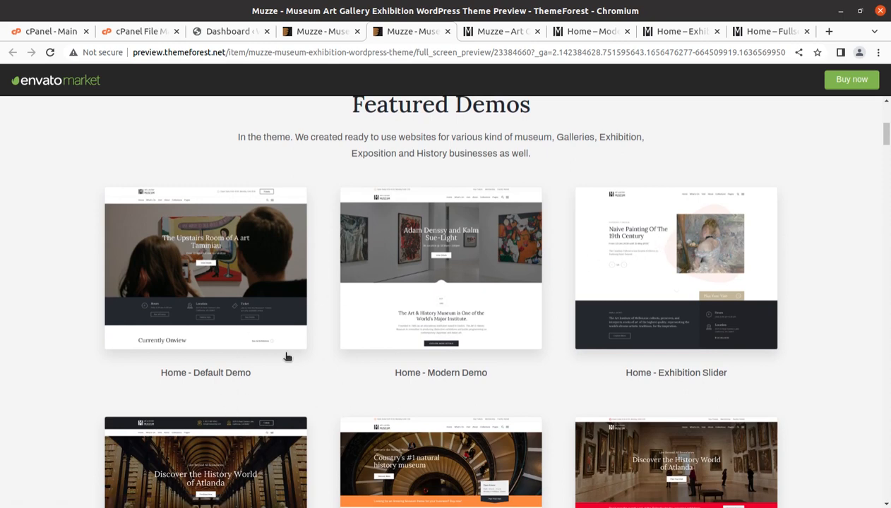
scroll(536, 286, "down", 2)
scroll(636, 261, "down", 1)
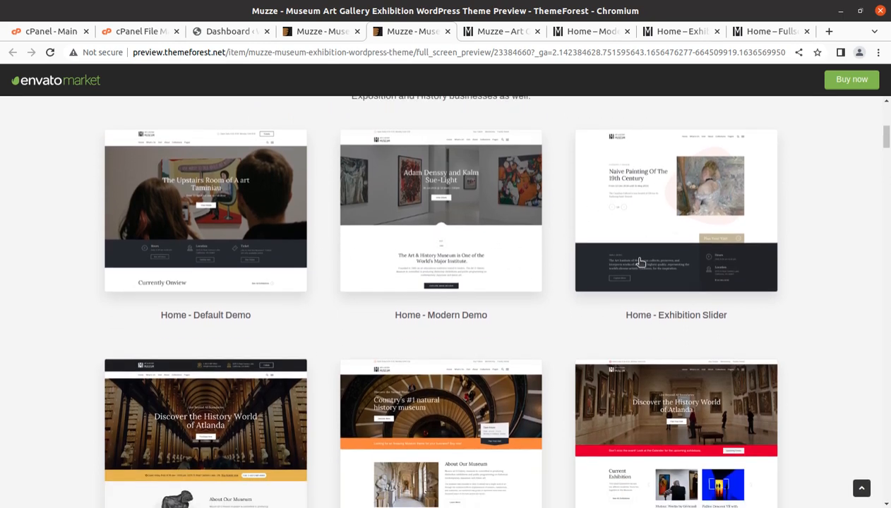
scroll(664, 259, "down", 3)
scroll(665, 262, "down", 2)
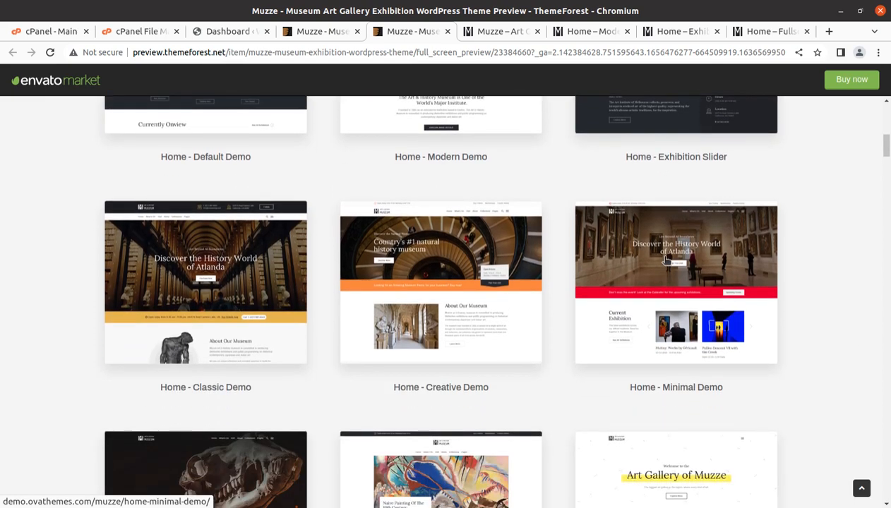
scroll(678, 361, "down", 8)
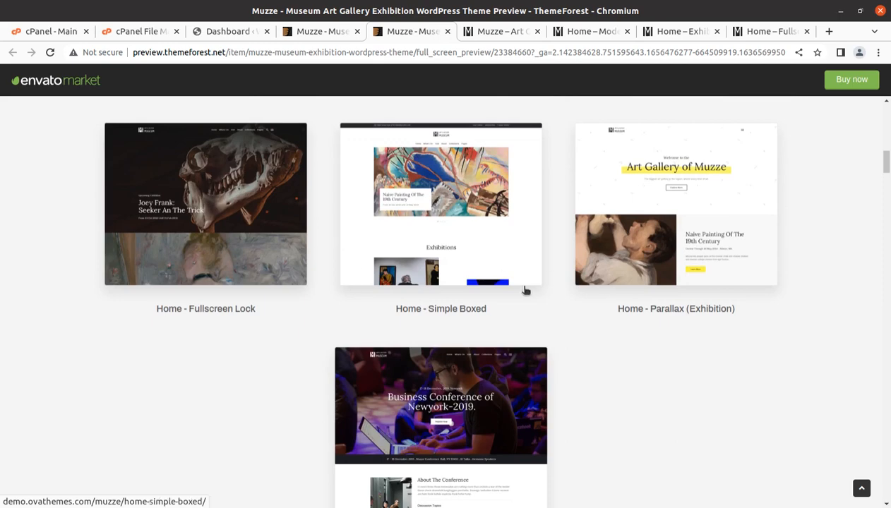
scroll(335, 399, "down", 3)
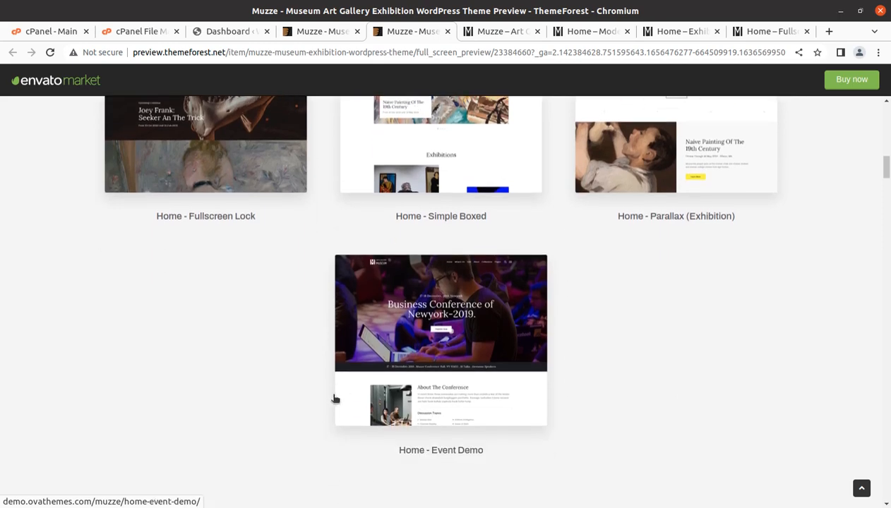
scroll(236, 375, "up", 5)
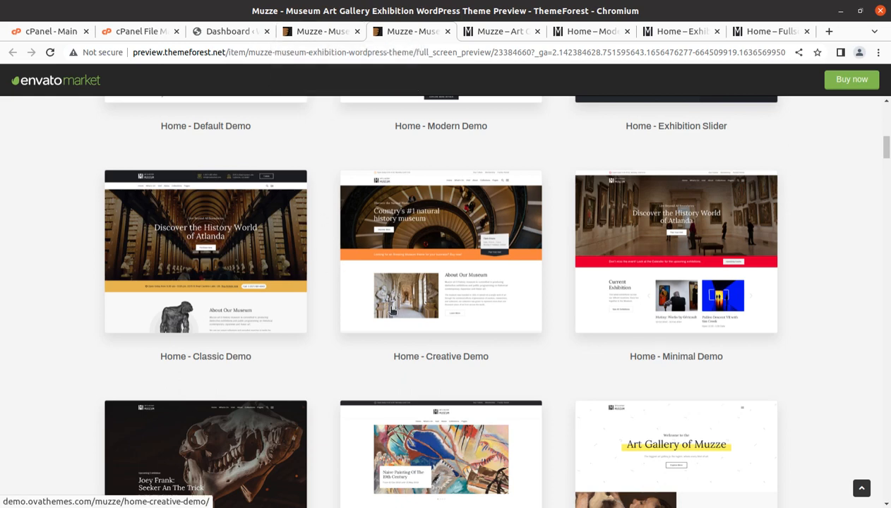
scroll(591, 359, "up", 5)
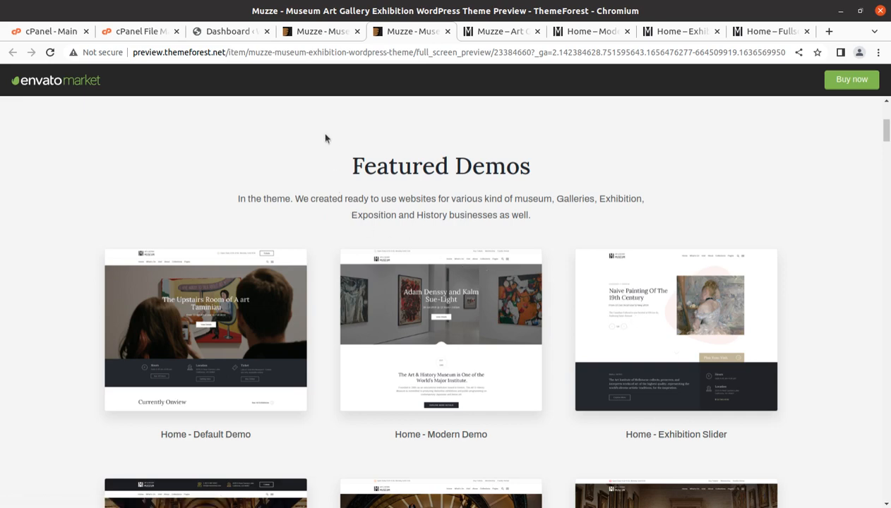
Open the Muzze item page on ThemeForest and examine its title, author name and author badge
left_click(315, 32)
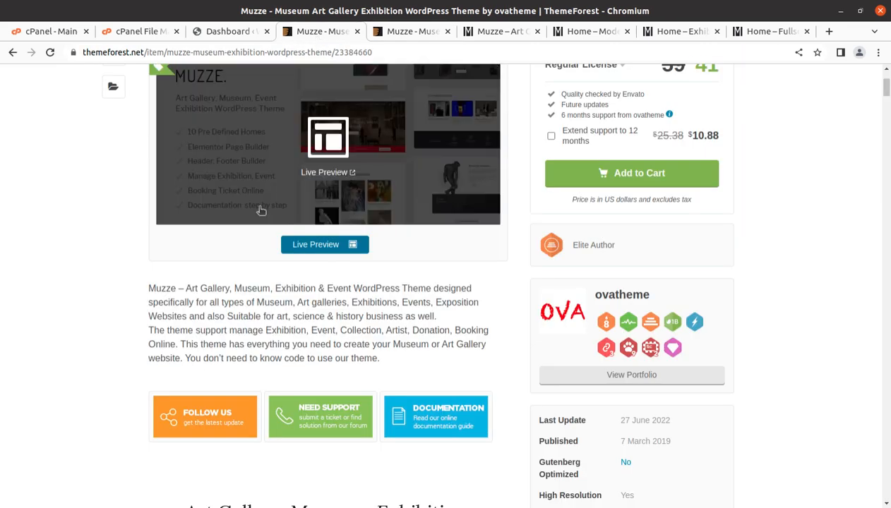
scroll(260, 210, "up", 3)
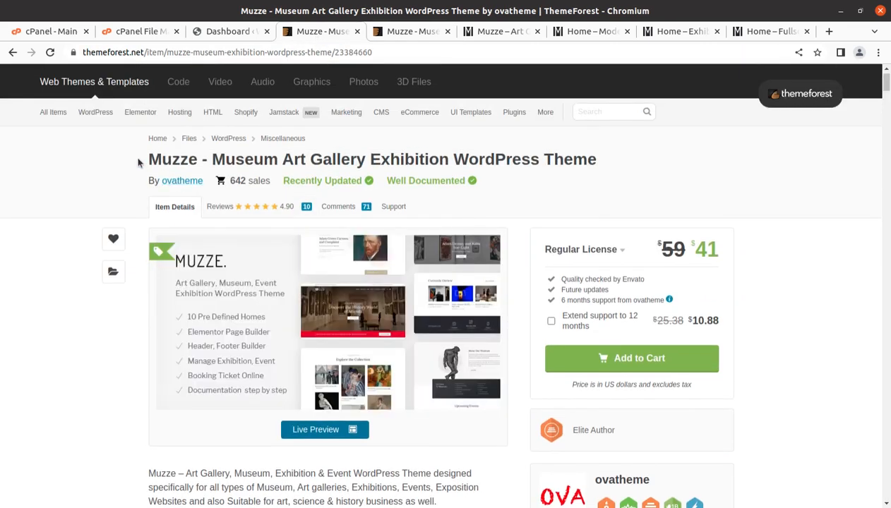
left_click_drag(149, 161, 594, 156)
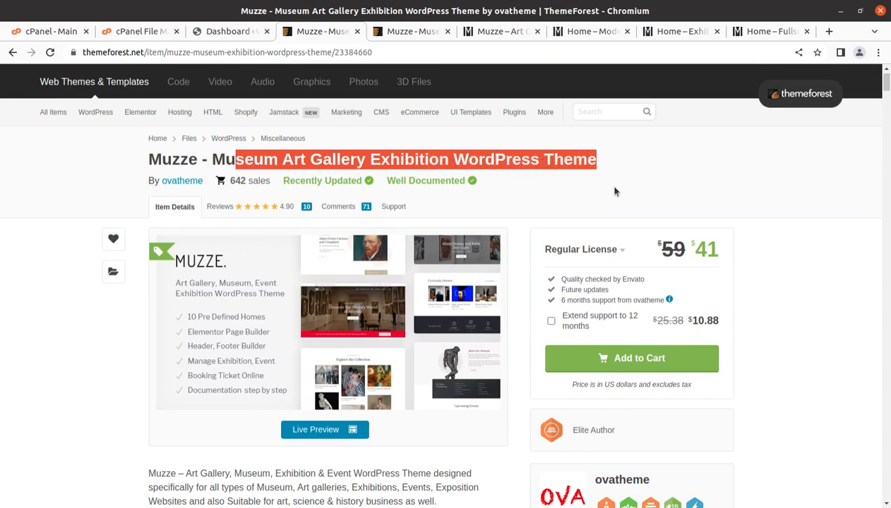
scroll(614, 191, "down", 3)
left_click_drag(676, 366, 588, 357)
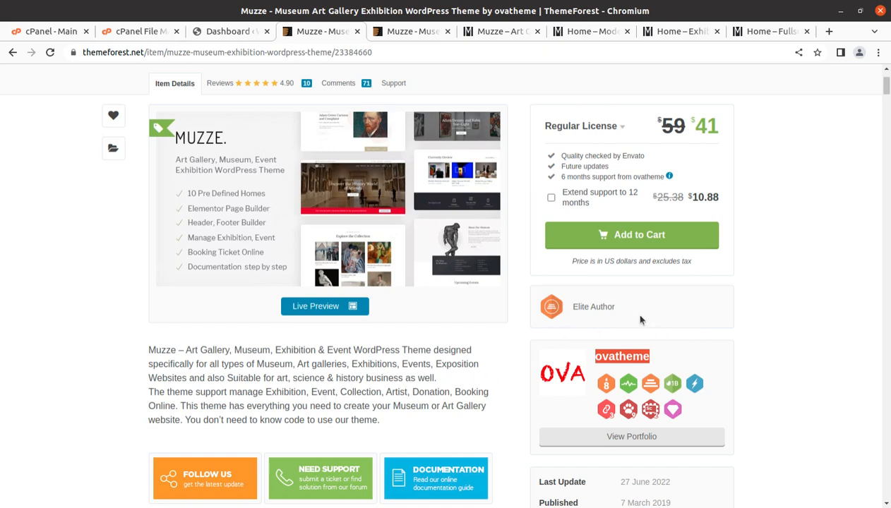
left_click_drag(632, 315, 563, 309)
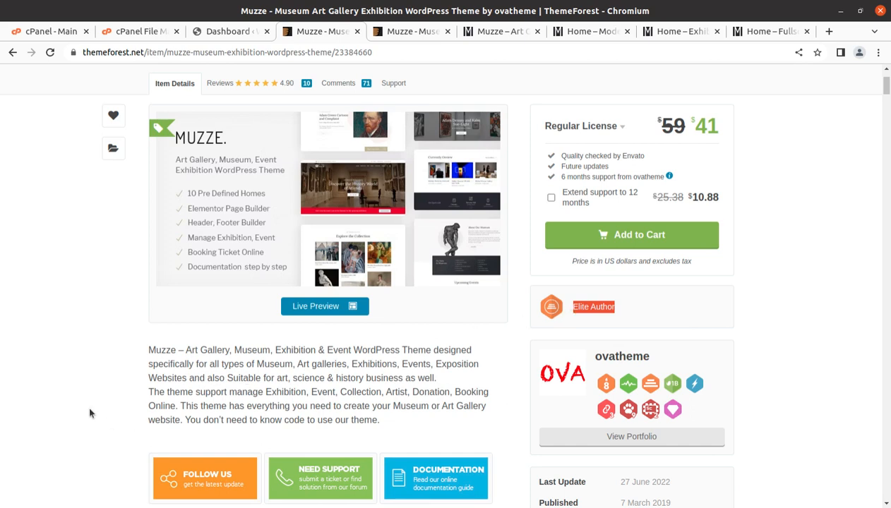
Examine the Muzze theme's description and item details, including its compatibility and supported WordPress versions
scroll(100, 405, "down", 3)
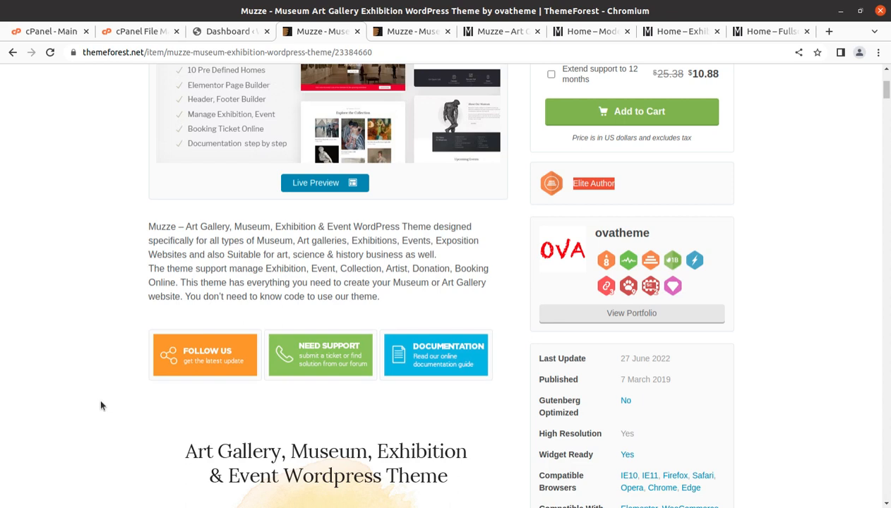
scroll(100, 392, "down", 2)
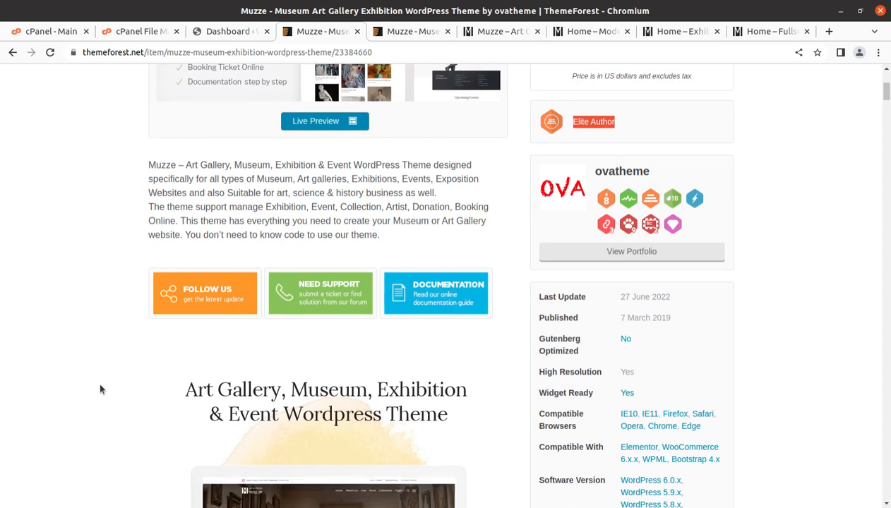
scroll(100, 389, "down", 1)
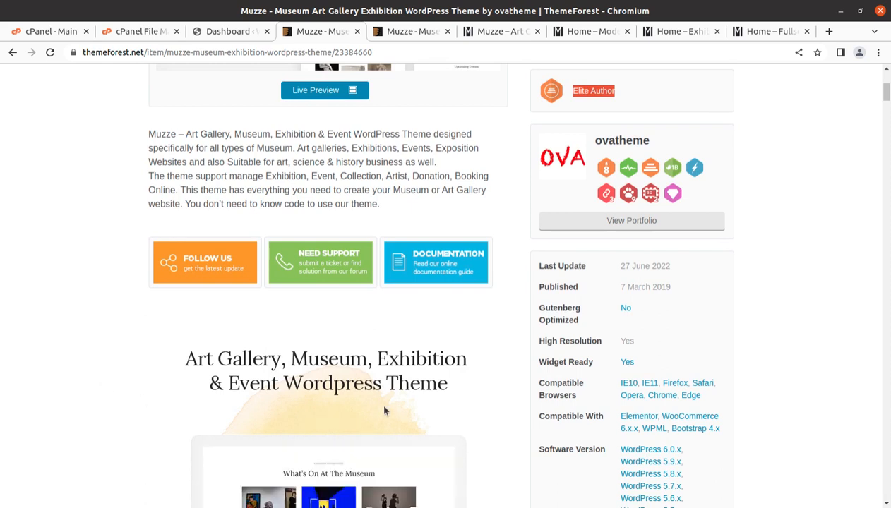
scroll(336, 395, "down", 5)
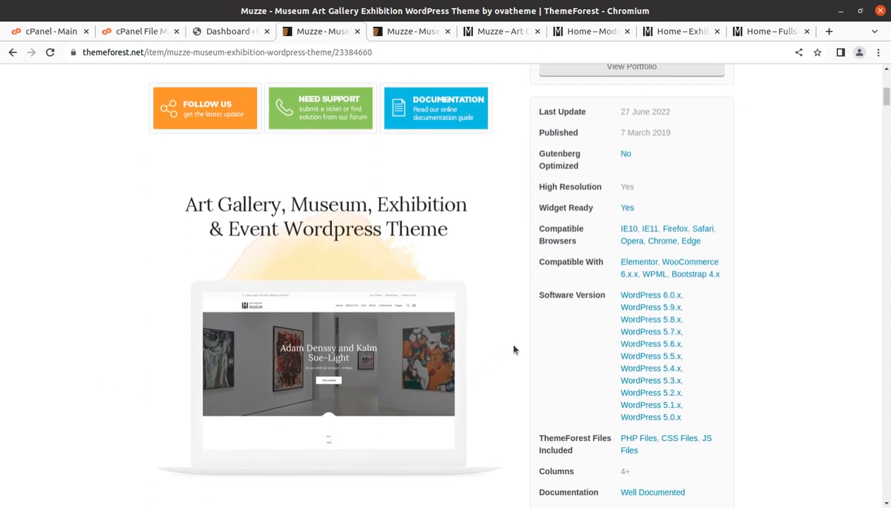
left_click_drag(719, 304, 647, 296)
left_click(737, 299)
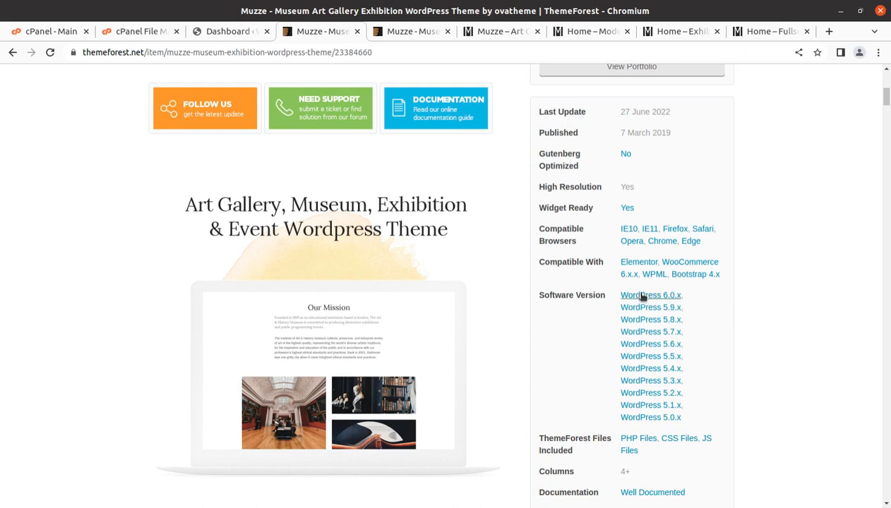
scroll(736, 343, "down", 2)
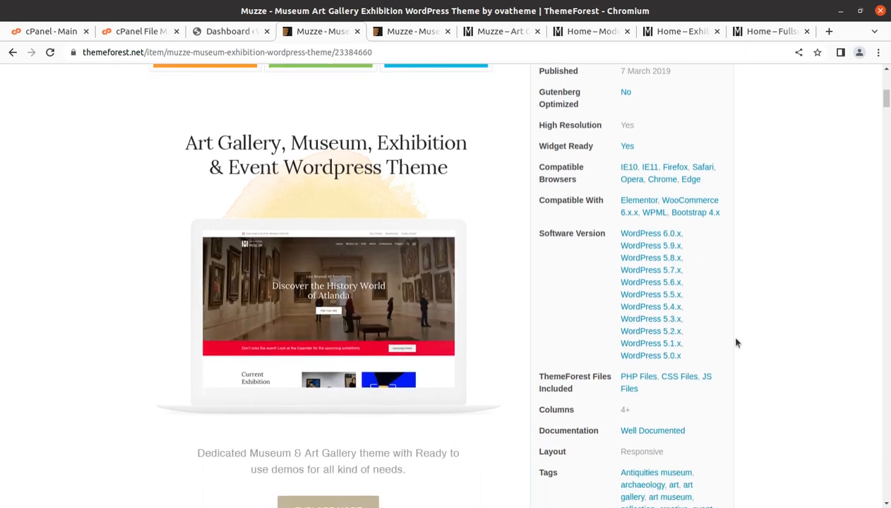
Look through the Predefined Demos section of the Muzze item page, from Main Demo to Classic Demo
scroll(460, 414, "down", 3)
scroll(458, 416, "down", 5)
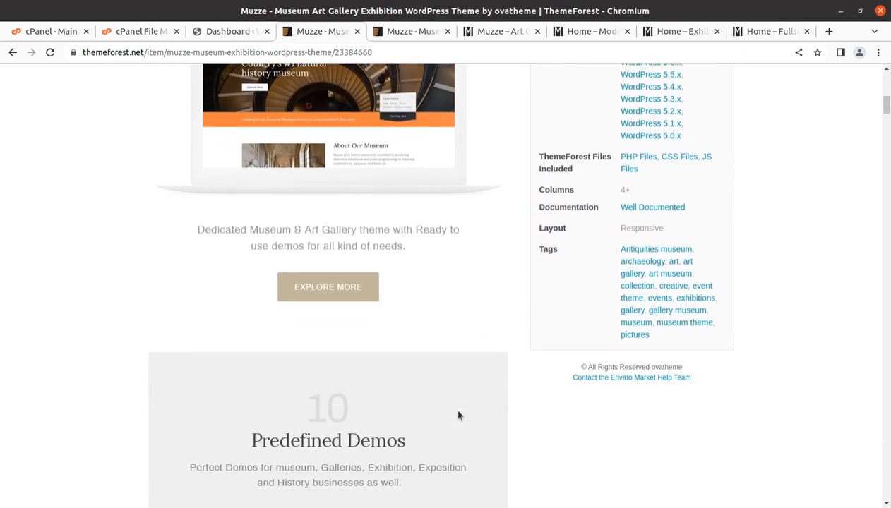
scroll(457, 415, "down", 2)
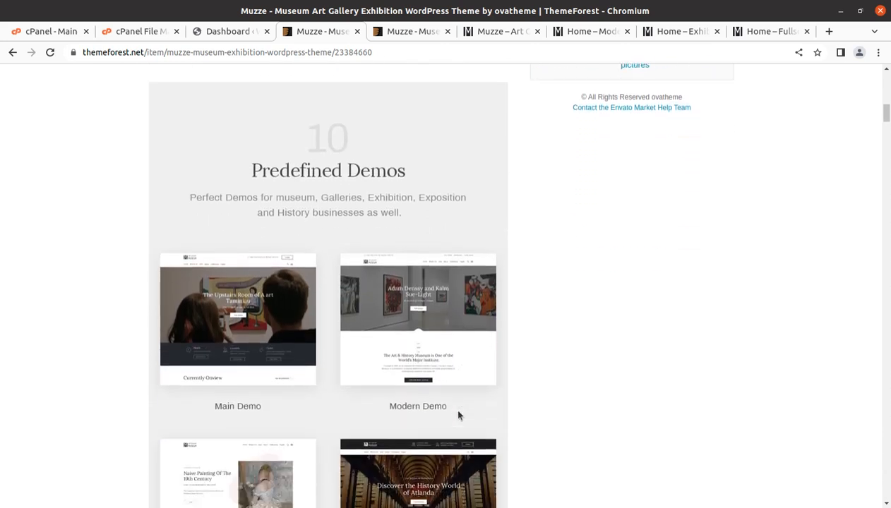
scroll(247, 332, "down", 3)
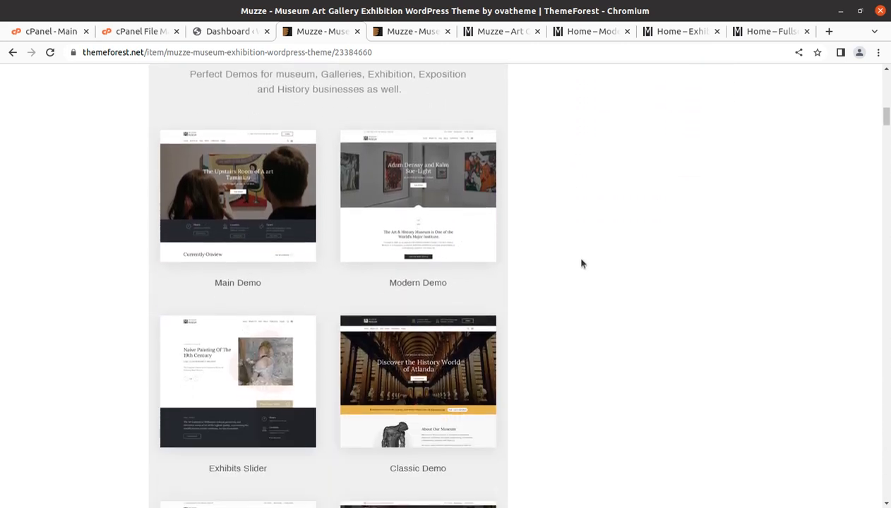
Switch to the WordPress dashboard and examine the installed WordPress version under At a Glance
left_click(228, 32)
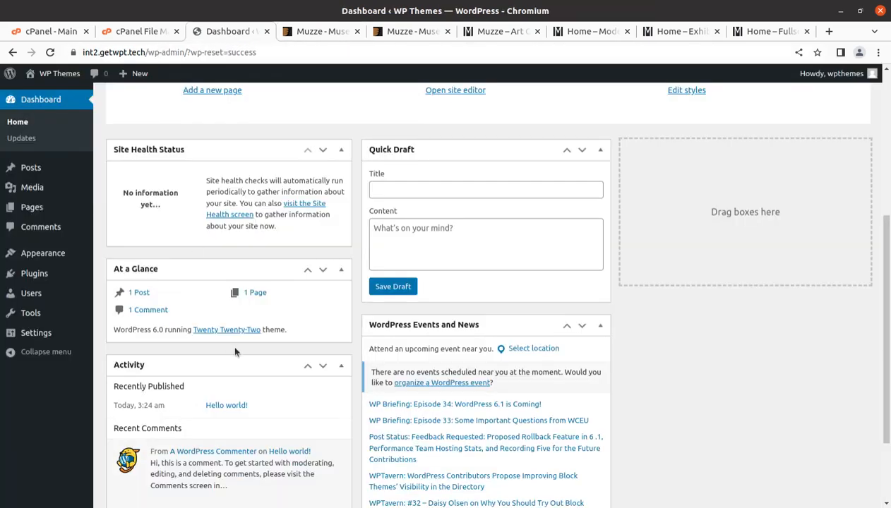
scroll(231, 342, "up", 3)
scroll(235, 351, "up", 2)
scroll(233, 343, "down", 5)
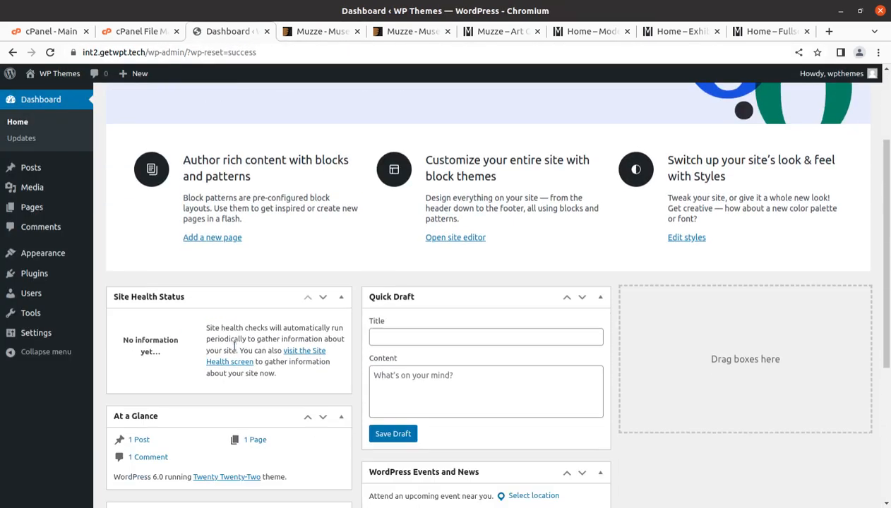
left_click_drag(274, 330, 111, 330)
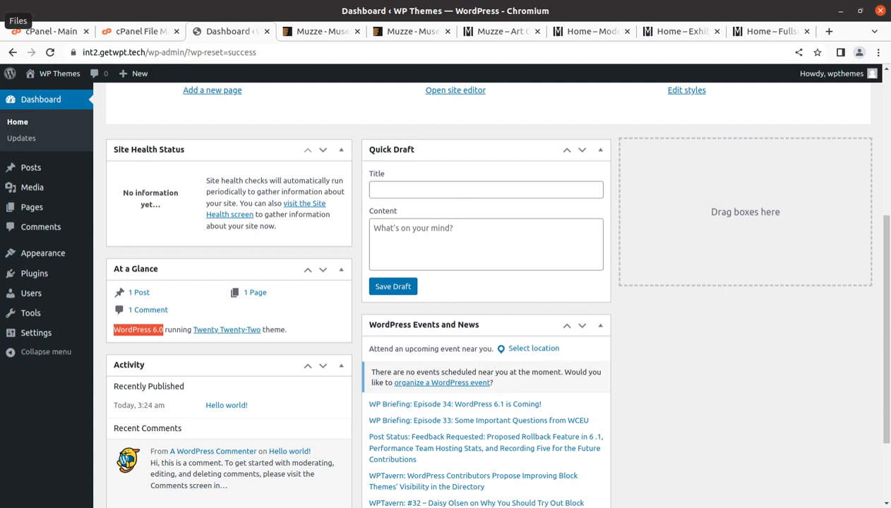
Switch to the file manager's muzze_v1.4.6 folder and examine the Changelog, Demo_Import, Documentation and Licensing folders, including the demo import files
left_click(2, 21)
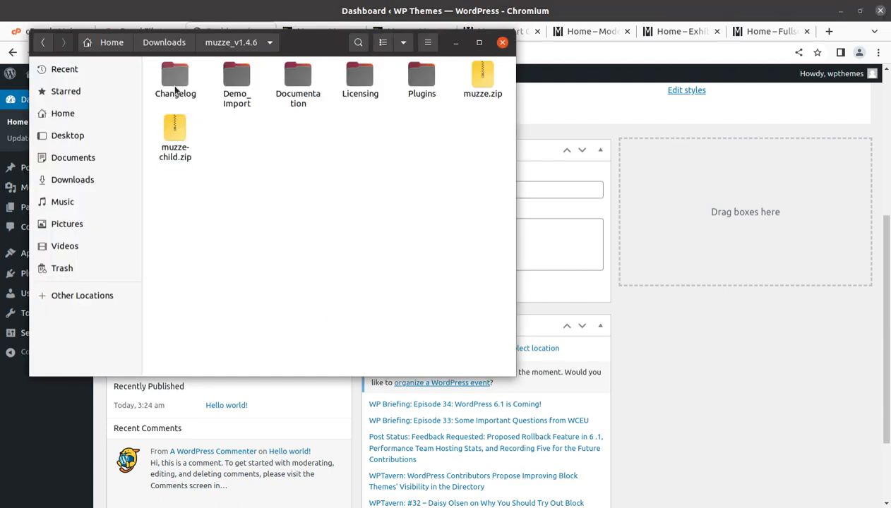
left_click(180, 79)
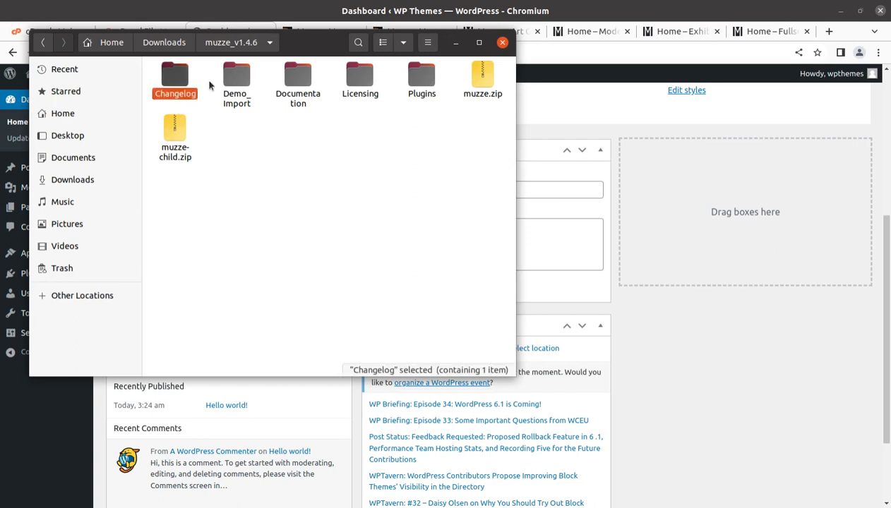
double_click(231, 79)
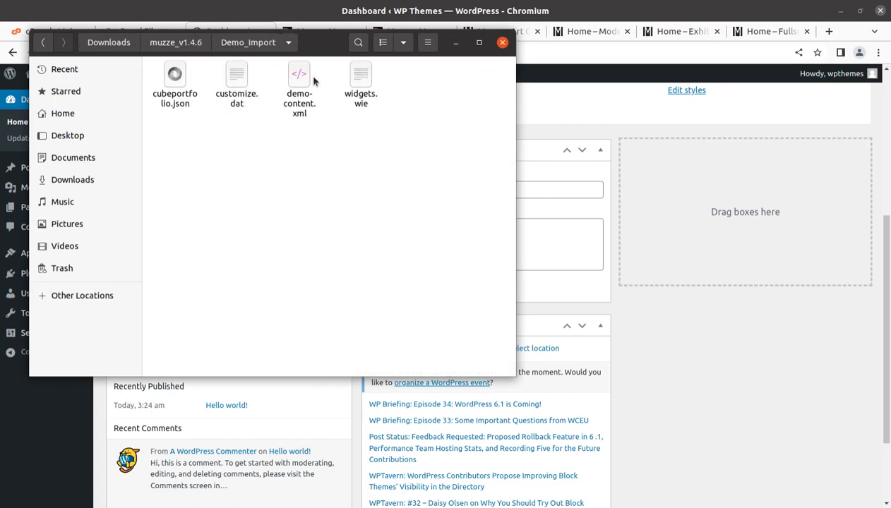
left_click(176, 43)
left_click(297, 78)
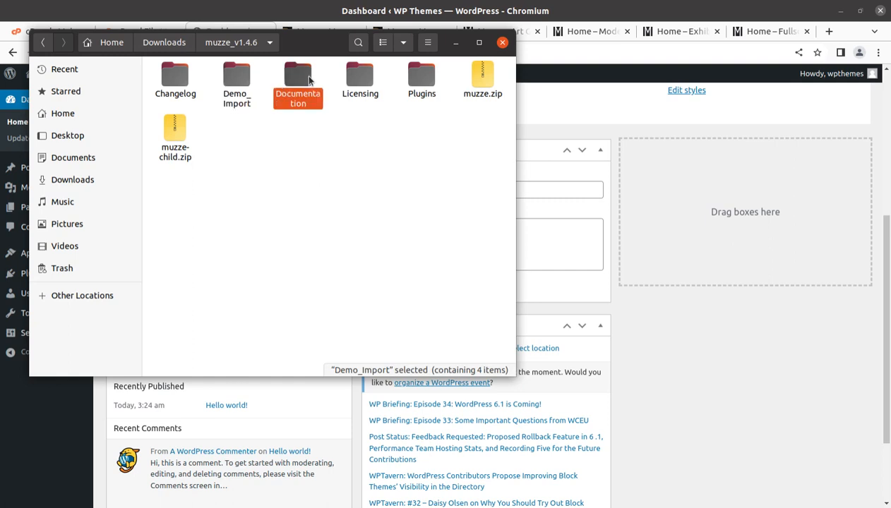
left_click(360, 78)
Open the Plugins folder of the theme package, examine its bundled plugin archives and return to muzze_v1.4.6
left_click(420, 81)
double_click(420, 79)
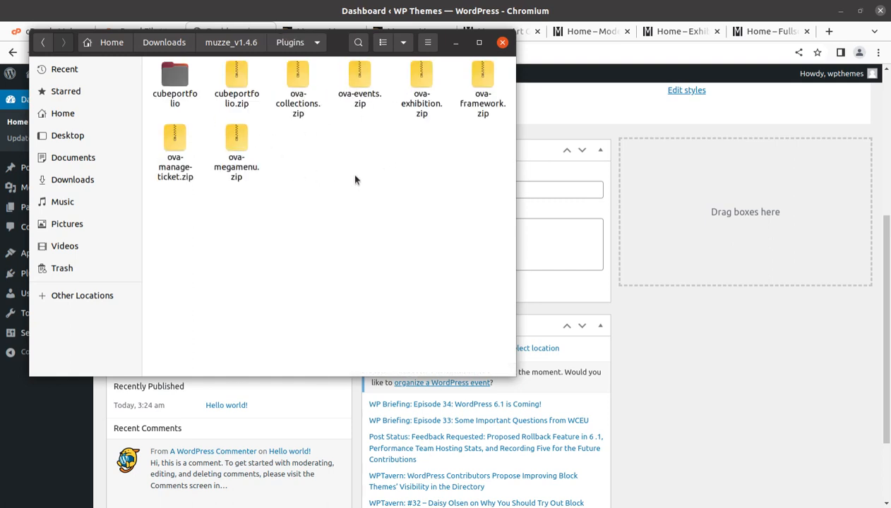
left_click_drag(350, 175, 169, 50)
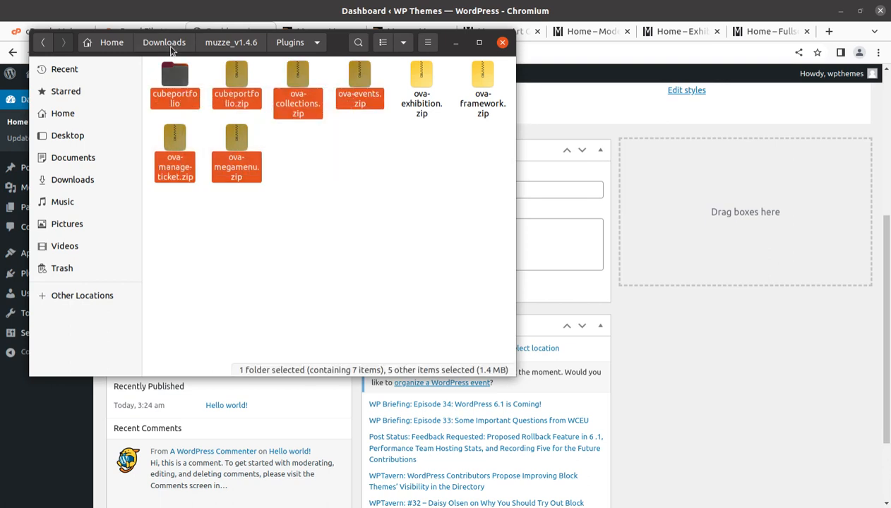
left_click(216, 44)
Identify the muzze.zip and muzze-child.zip theme archives in the package, then put the file manager window away
left_click(485, 83)
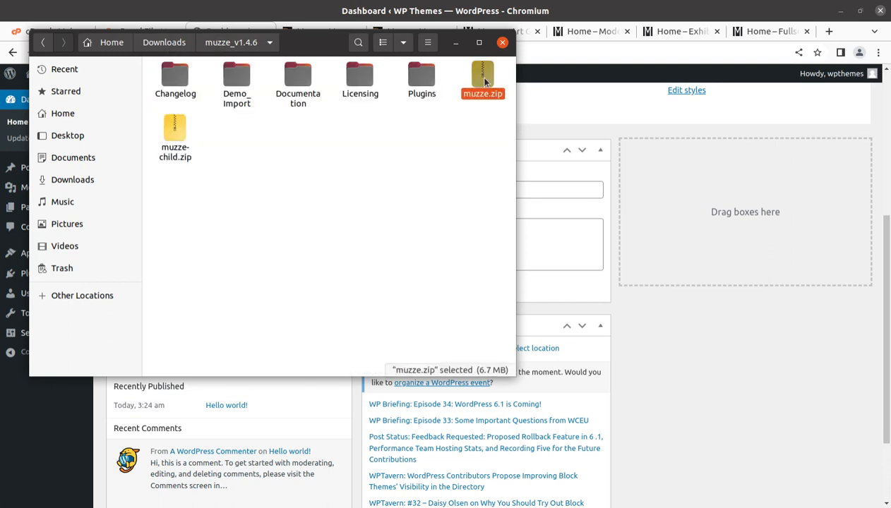
left_click(173, 139)
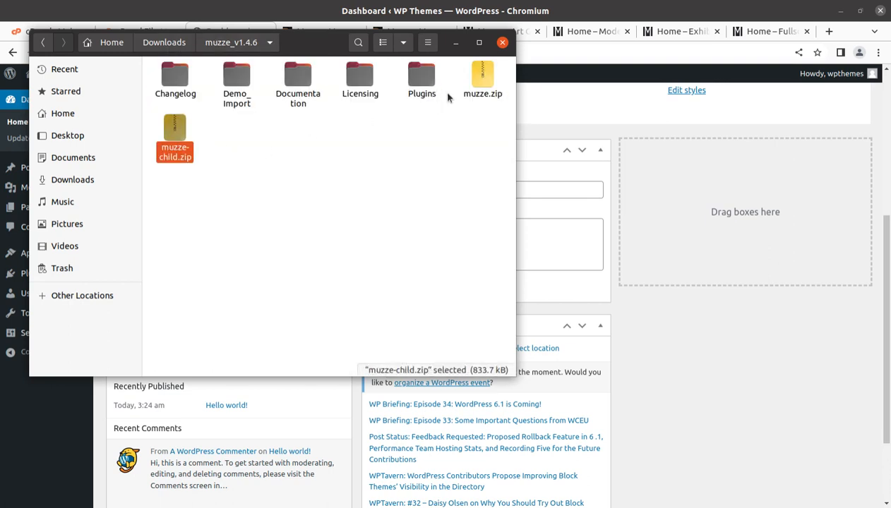
left_click(473, 92)
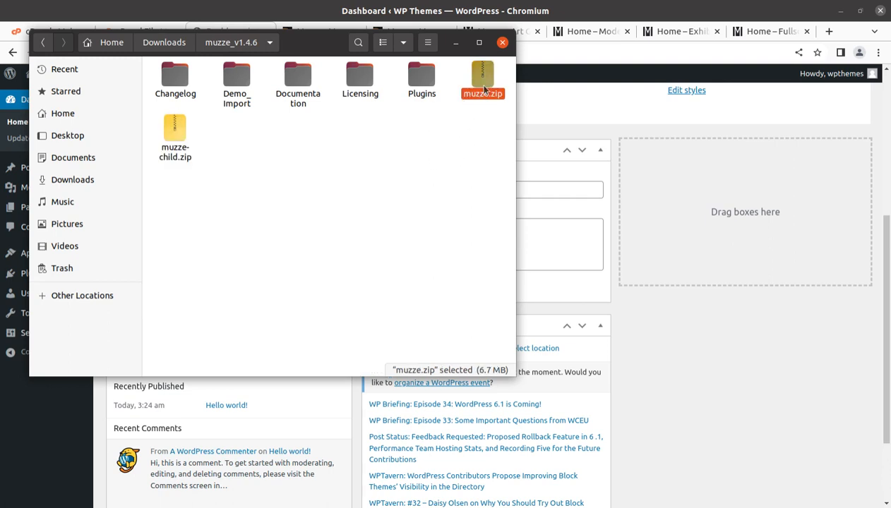
left_click(457, 47)
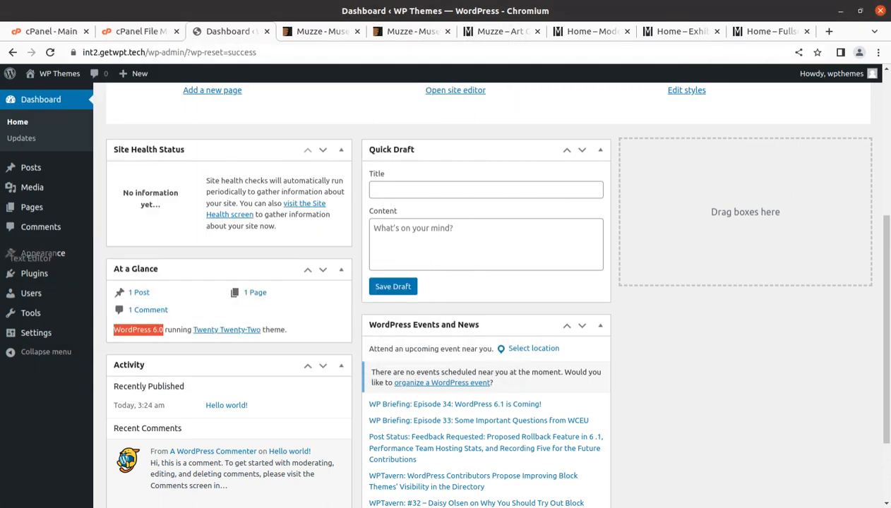
Upload muzze.zip from the muzze_v1.4.6 folder as a new WordPress theme and install it
mouse_move(40, 261)
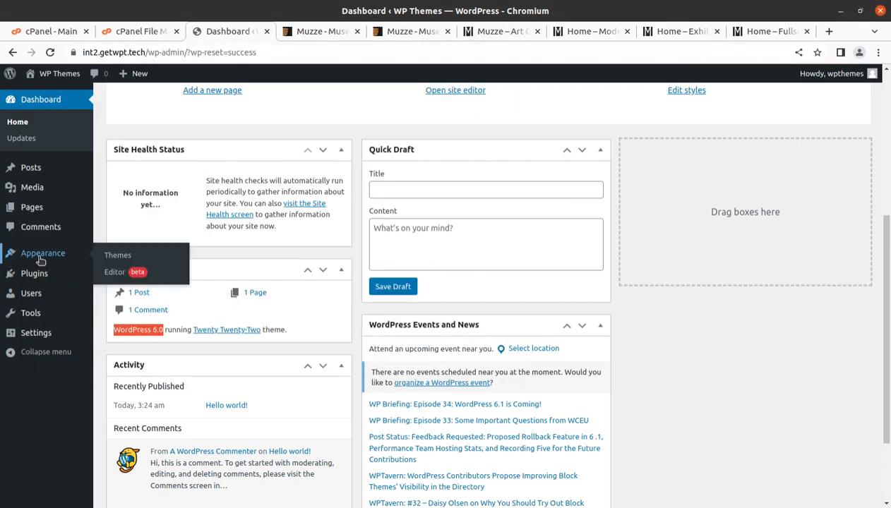
left_click(117, 260)
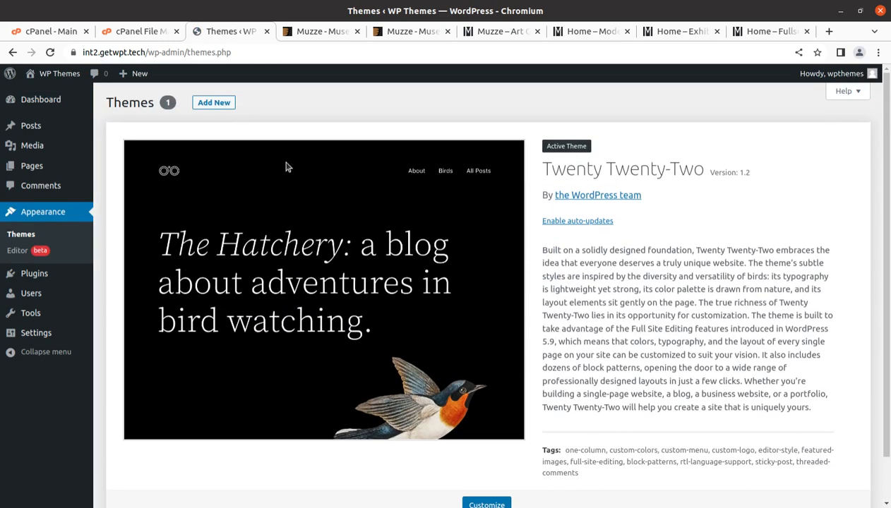
left_click(213, 106)
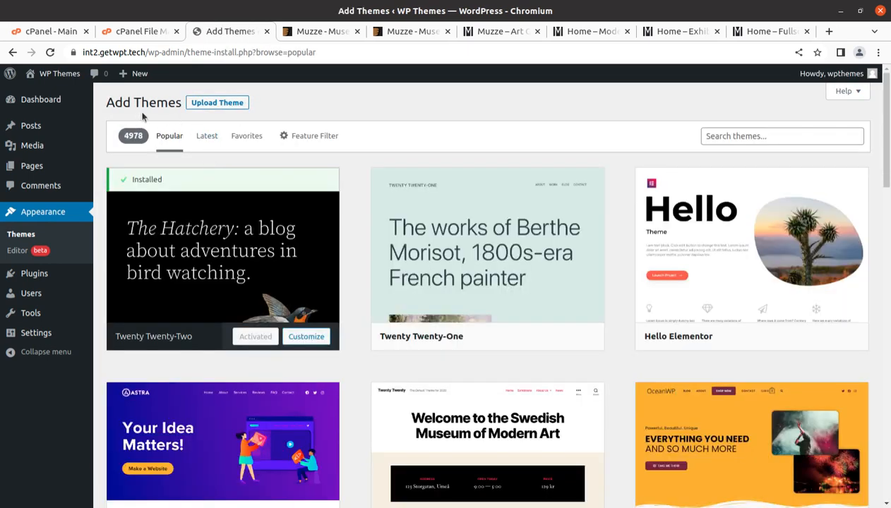
left_click(213, 106)
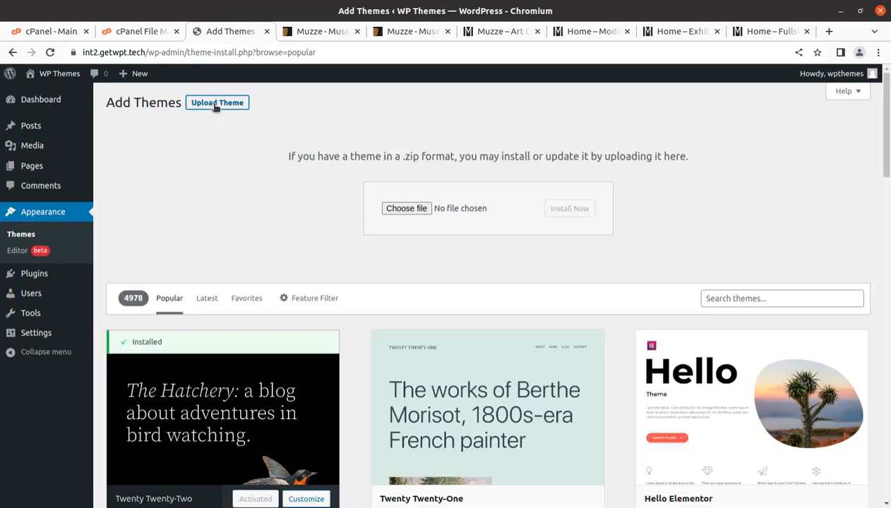
left_click(390, 210)
double_click(255, 77)
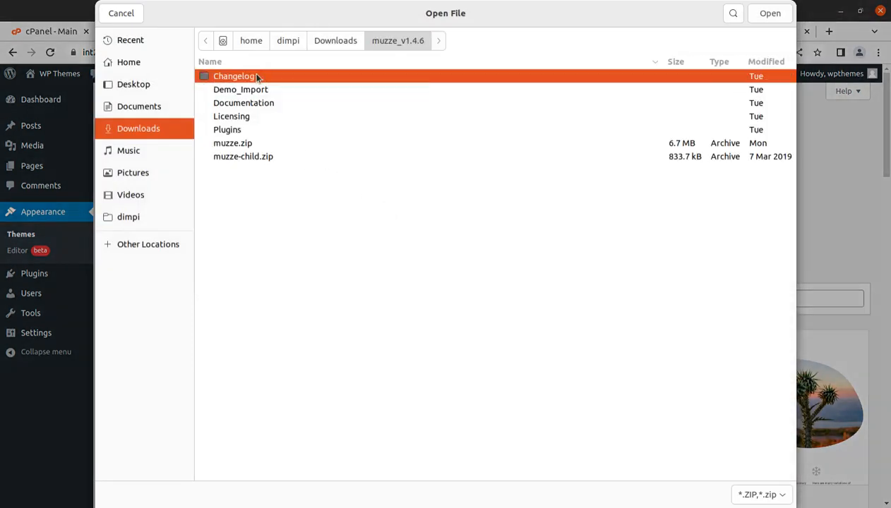
left_click(240, 147)
left_click(777, 20)
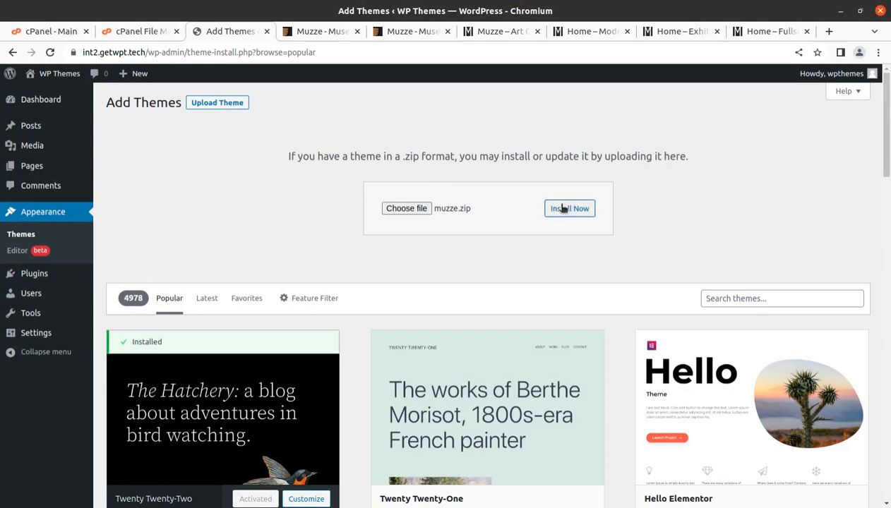
left_click(563, 209)
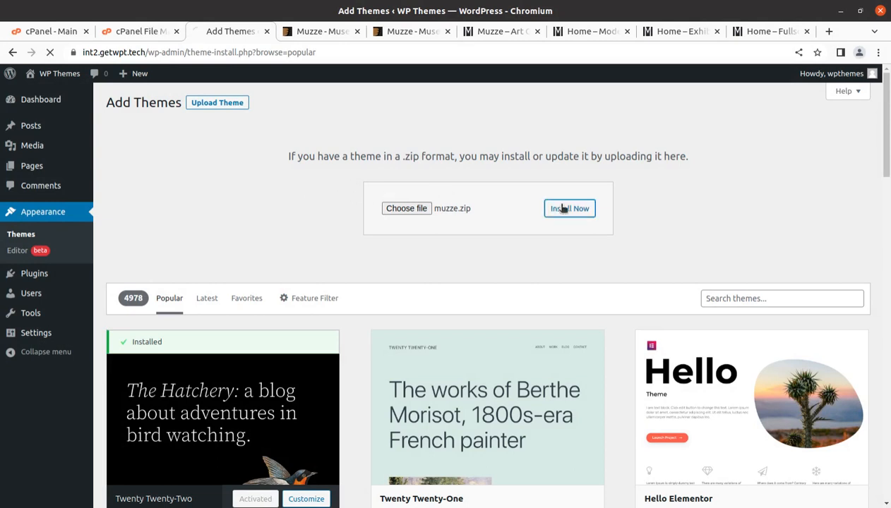
Switch to the cPanel File Manager, open the wp-content/themes folder and examine its contents and path
left_click(147, 33)
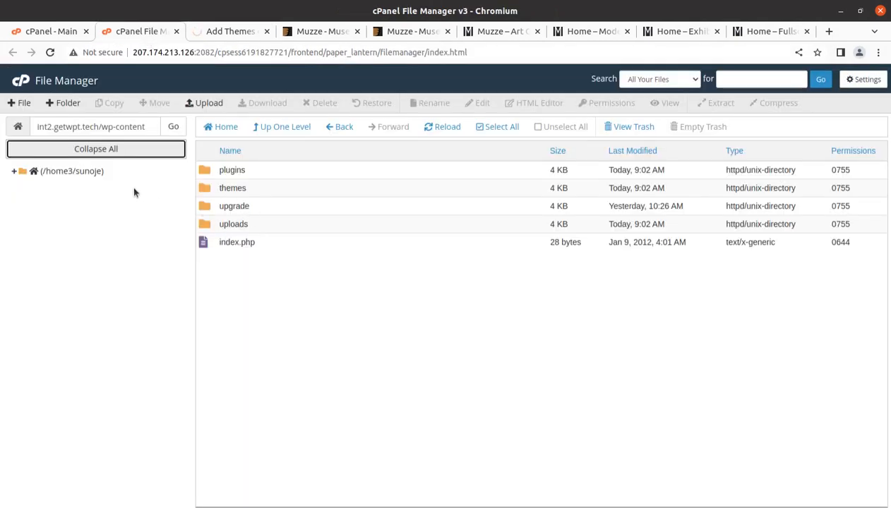
left_click(268, 192)
double_click(268, 193)
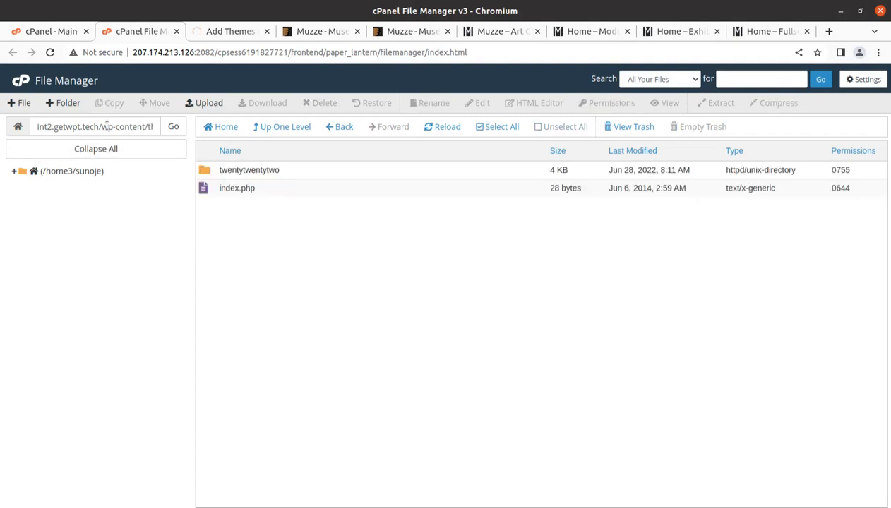
left_click_drag(100, 126, 160, 134)
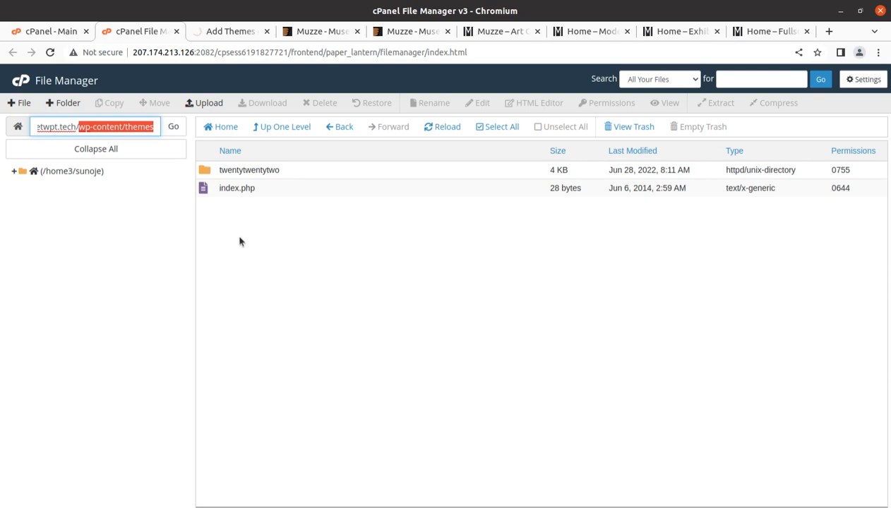
Return to the WordPress installation page, open Muzze's details from the installed themes and examine its name, version, author and description
left_click(225, 31)
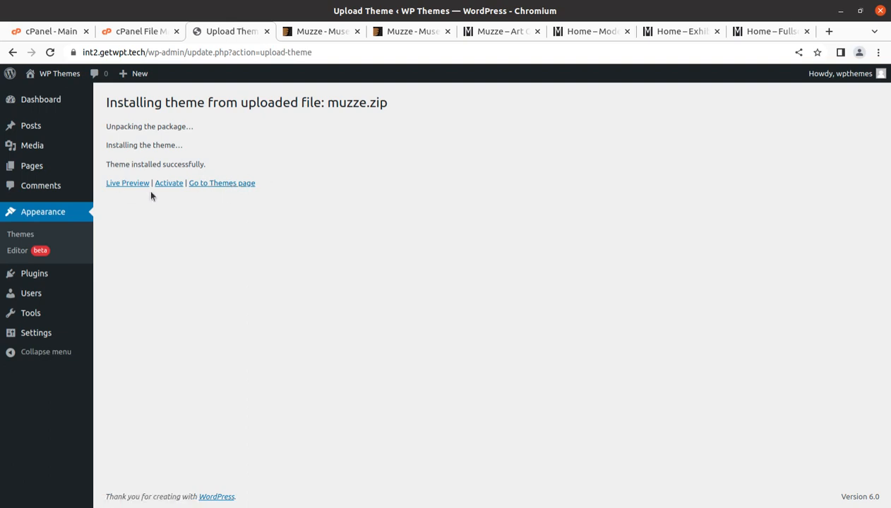
left_click(213, 184)
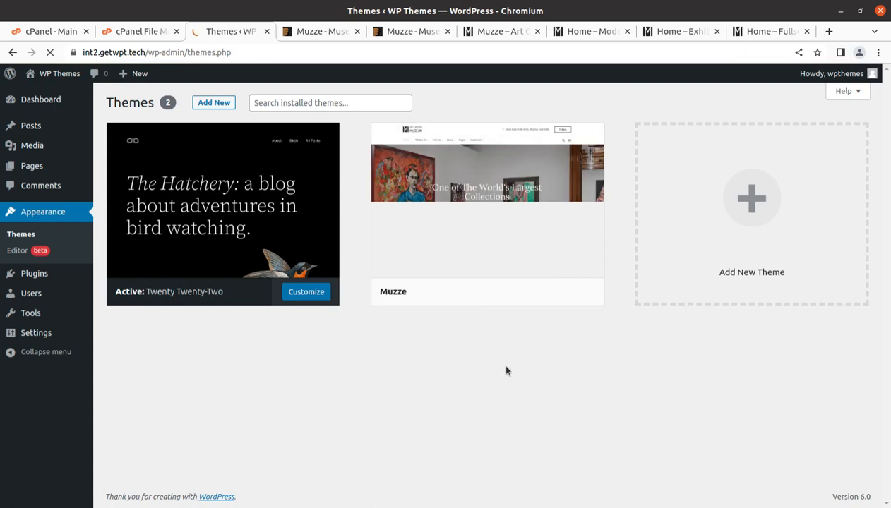
mouse_move(392, 263)
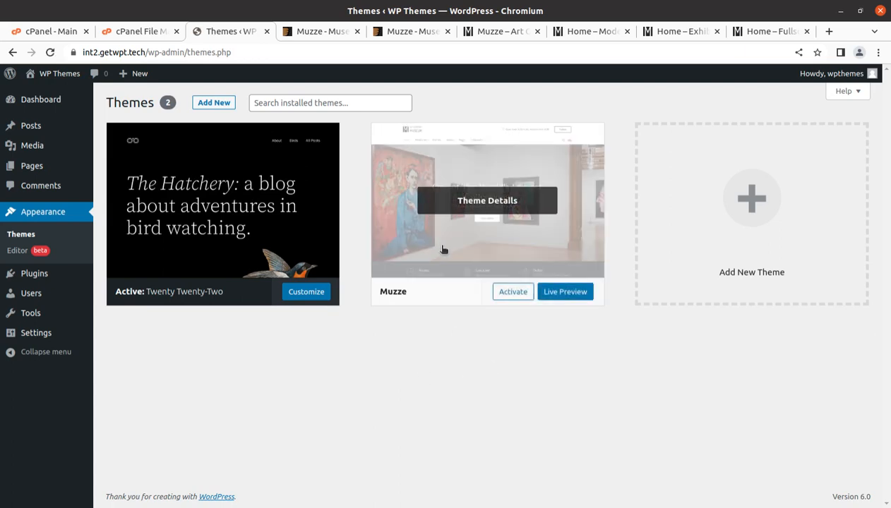
left_click(464, 202)
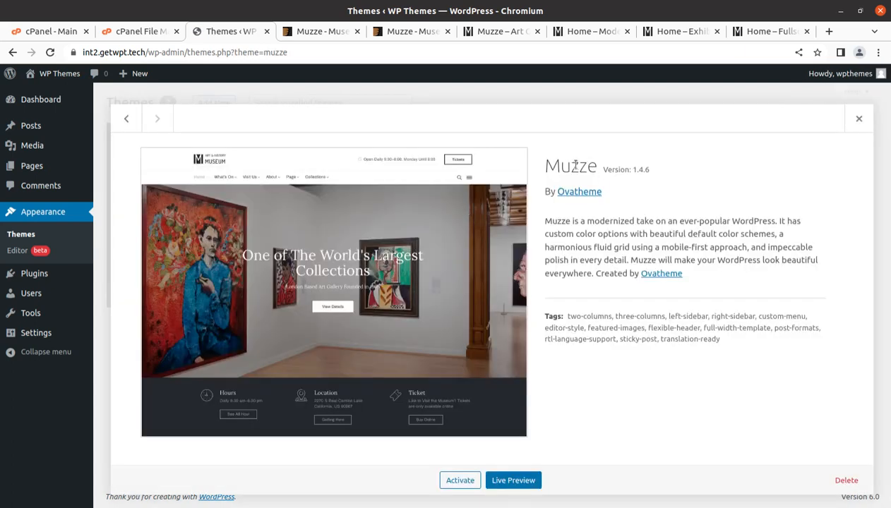
left_click_drag(540, 168, 658, 177)
left_click_drag(604, 192, 555, 196)
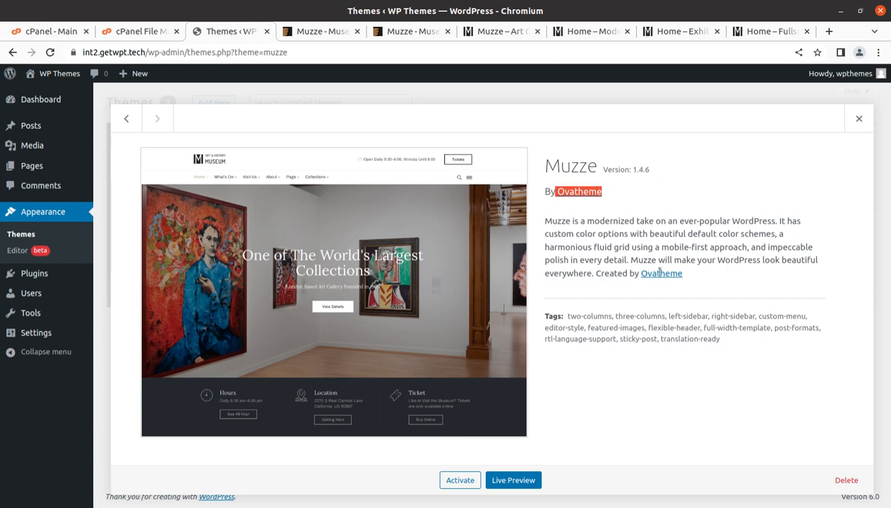
left_click(622, 313)
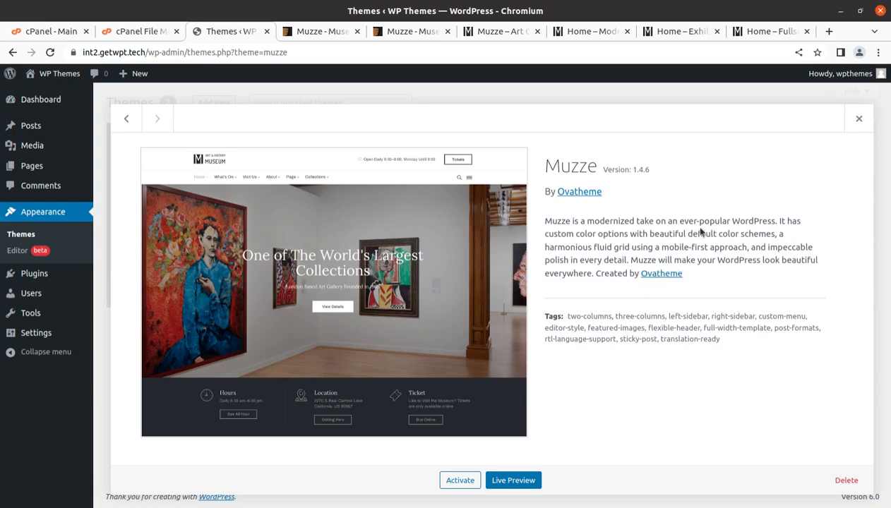
Activate the Muzze theme and open its list of required plugins to install, reviewing it down to Woocommerce
left_click(458, 481)
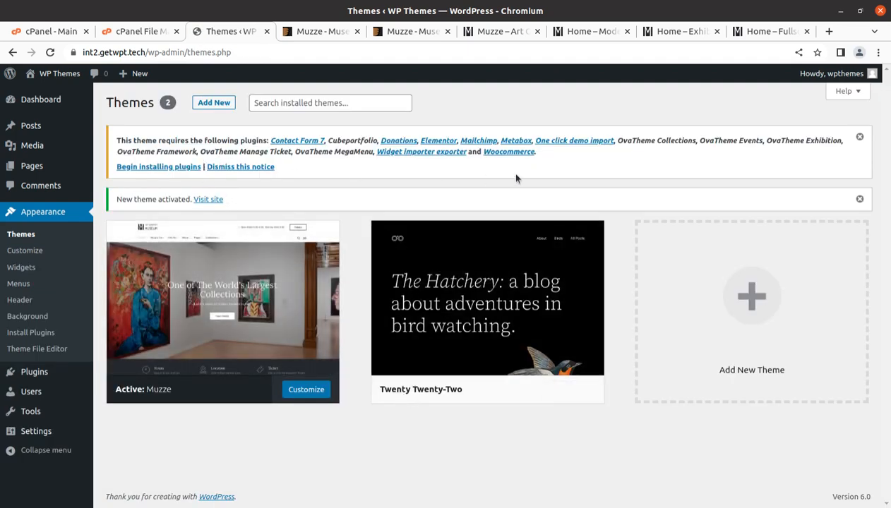
left_click(146, 168)
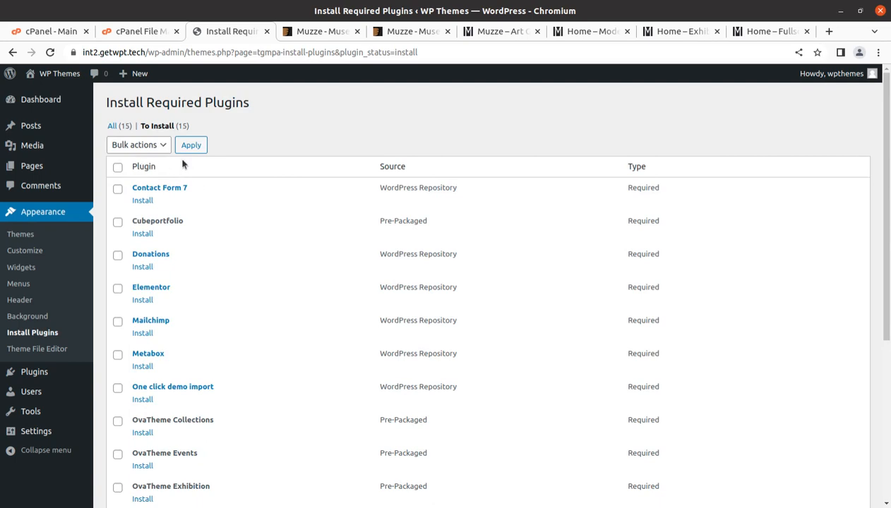
scroll(246, 146, "down", 2)
scroll(247, 152, "down", 5)
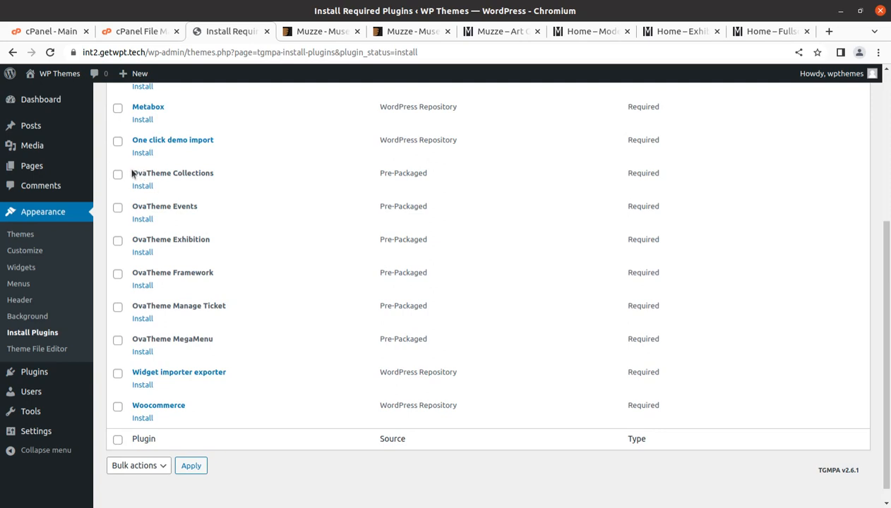
Examine the required plugins list, including the pre-packaged OvaTheme plugins, Cubeportfolio, Contact Form 7, Woocommerce, Widget importer exporter, One click demo import and Elementor
left_click_drag(131, 173, 674, 346)
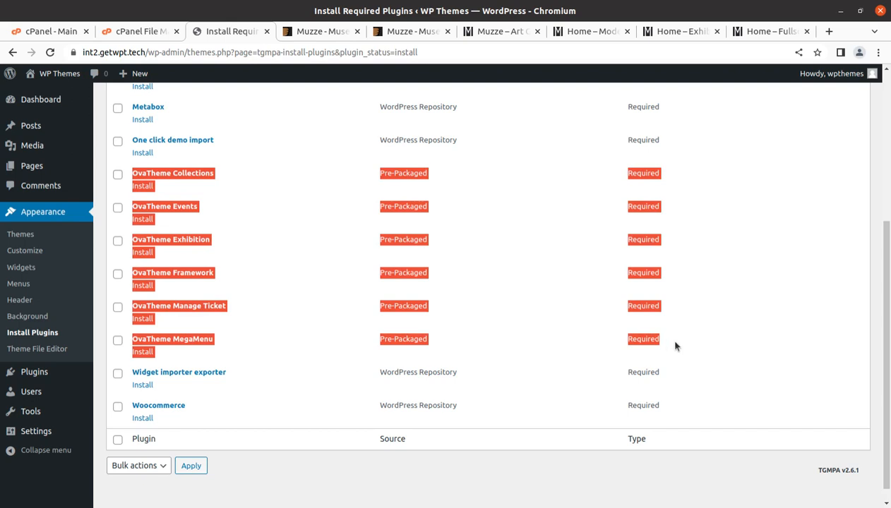
left_click(216, 190)
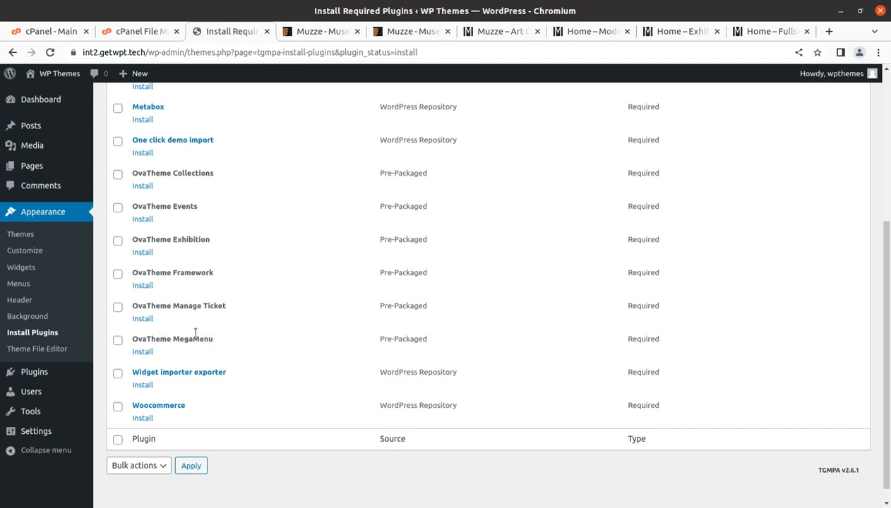
scroll(171, 204, "up", 3)
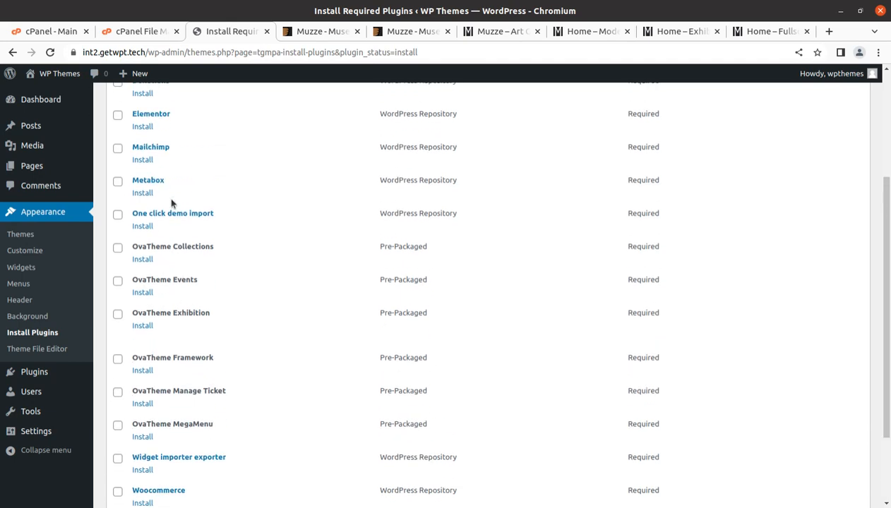
scroll(171, 204, "up", 3)
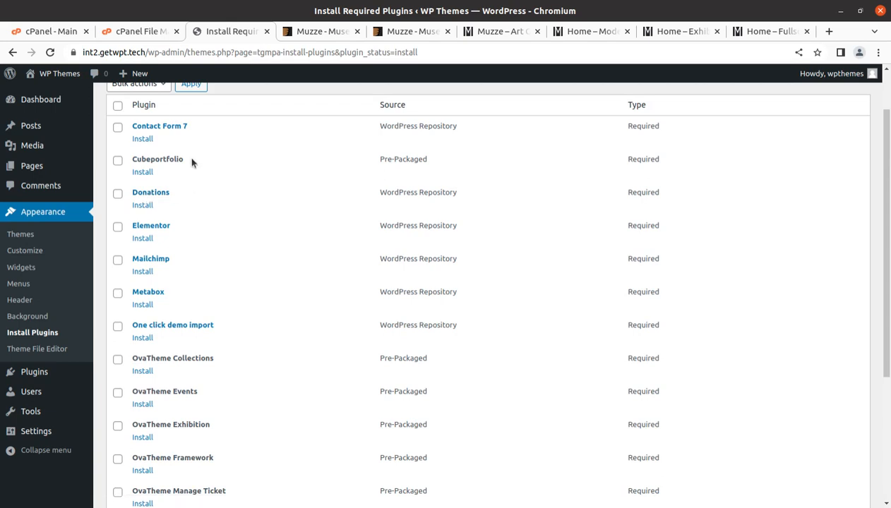
left_click_drag(191, 162, 131, 160)
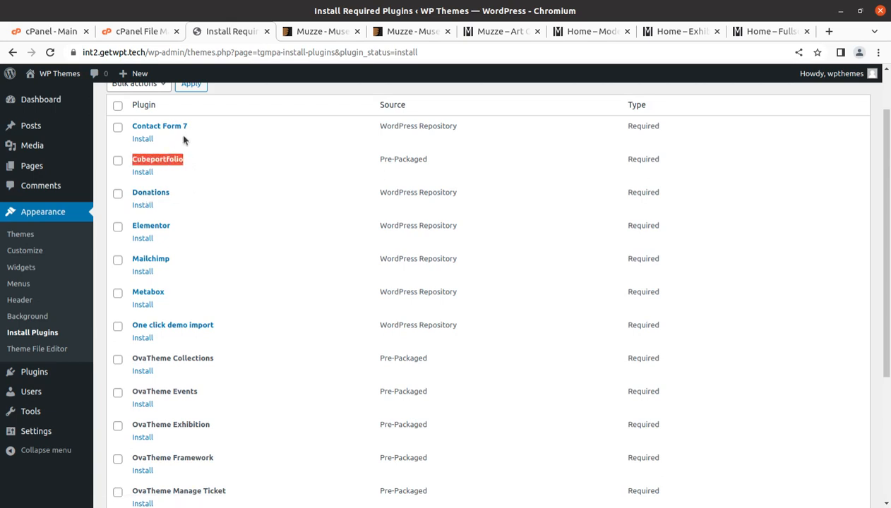
left_click_drag(194, 127, 128, 131)
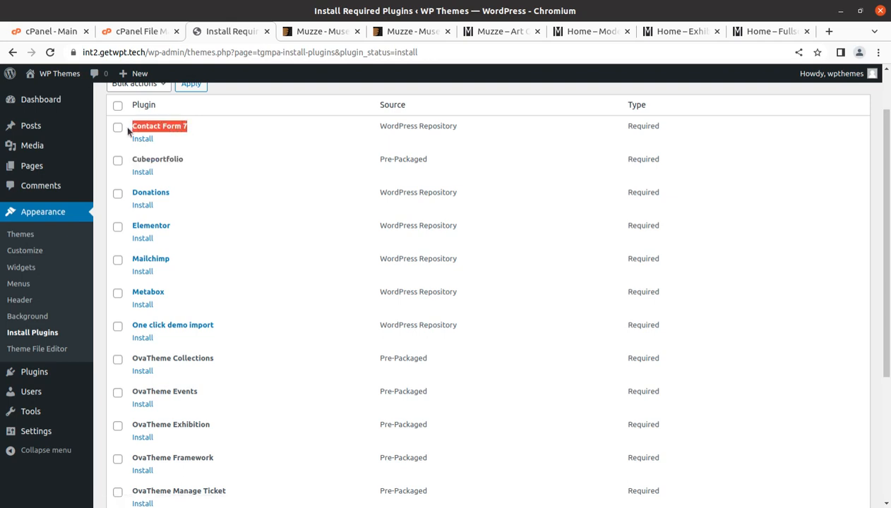
scroll(178, 147, "down", 5)
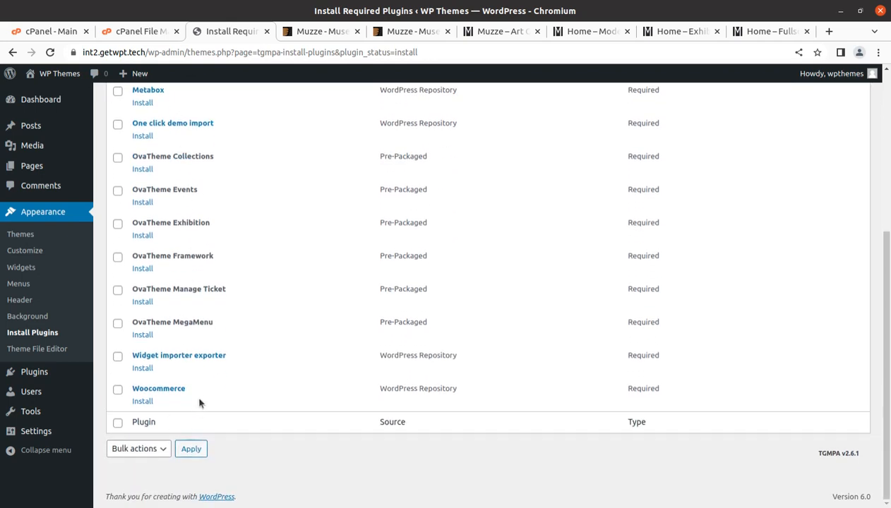
left_click_drag(187, 389, 131, 374)
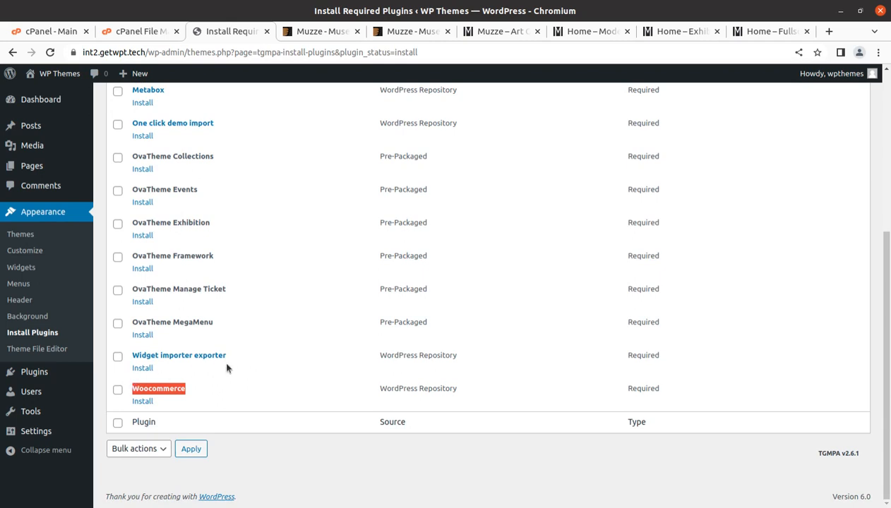
left_click_drag(229, 355, 144, 344)
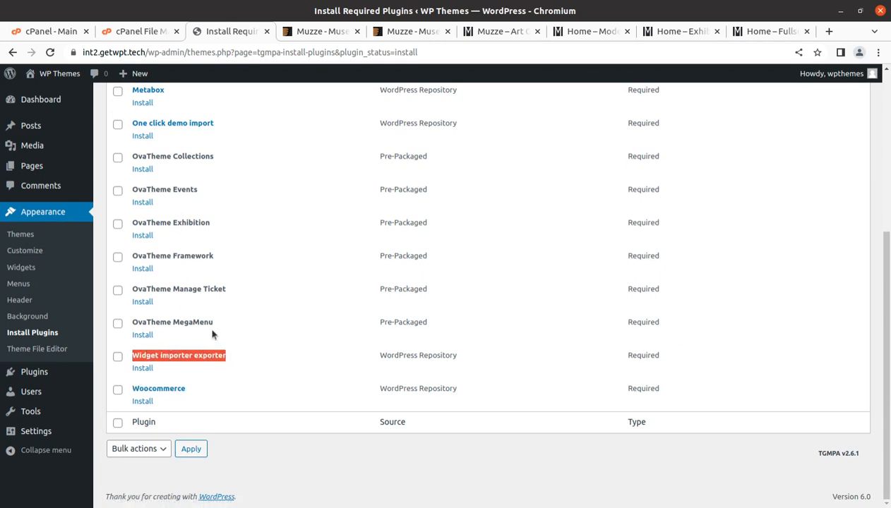
left_click_drag(215, 123, 130, 124)
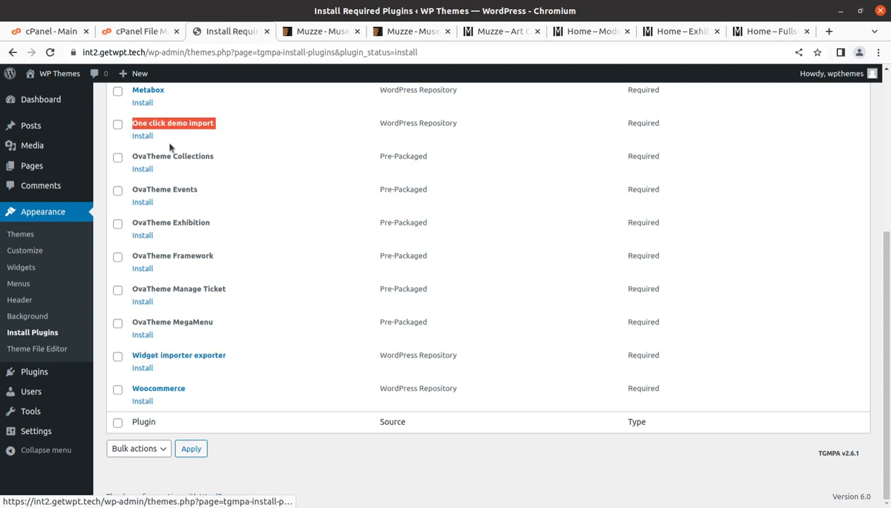
scroll(170, 146, "up", 5)
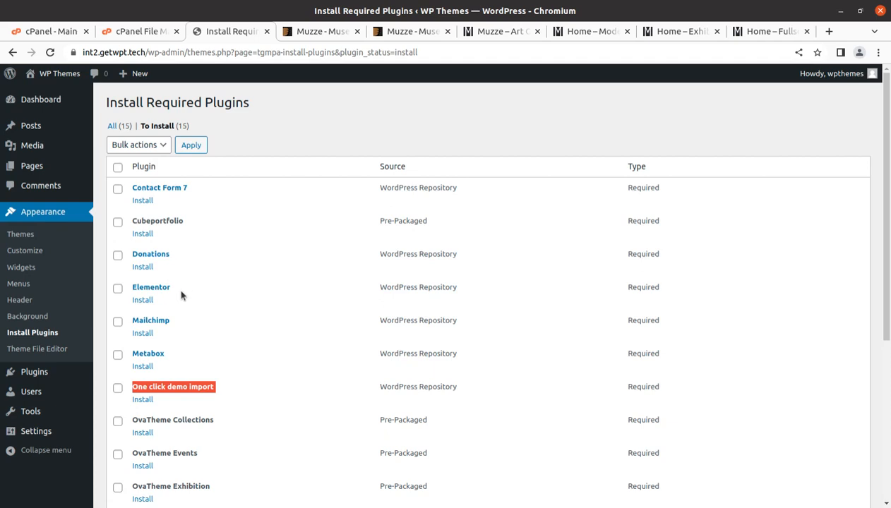
left_click_drag(175, 288, 129, 293)
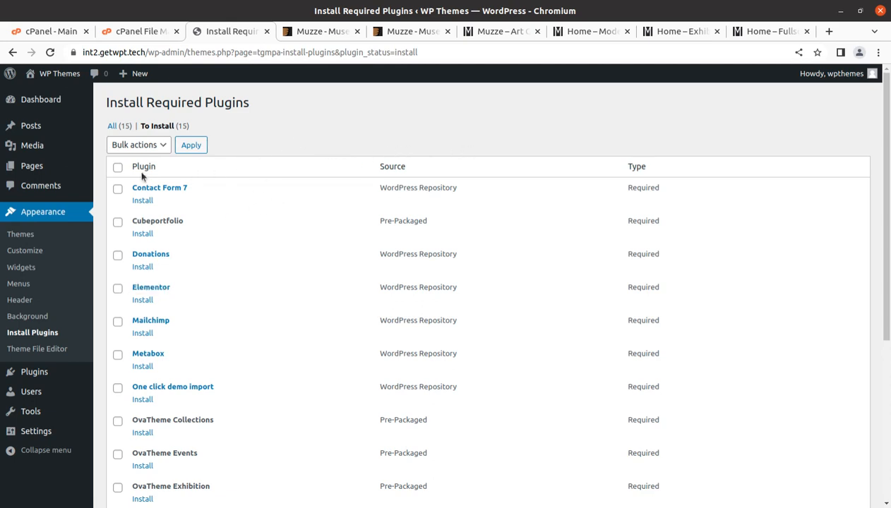
Install all 15 required plugins with one bulk action and review the installation log down to Woocommerce
left_click(118, 167)
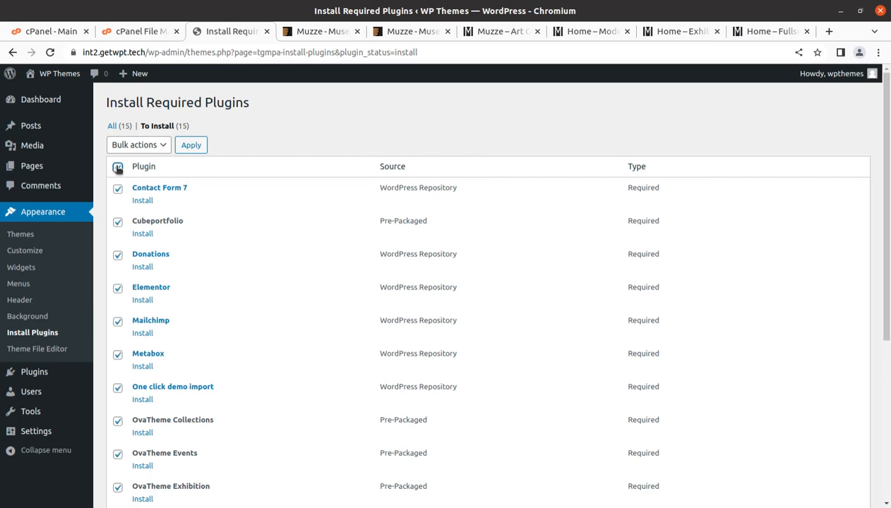
left_click(156, 147)
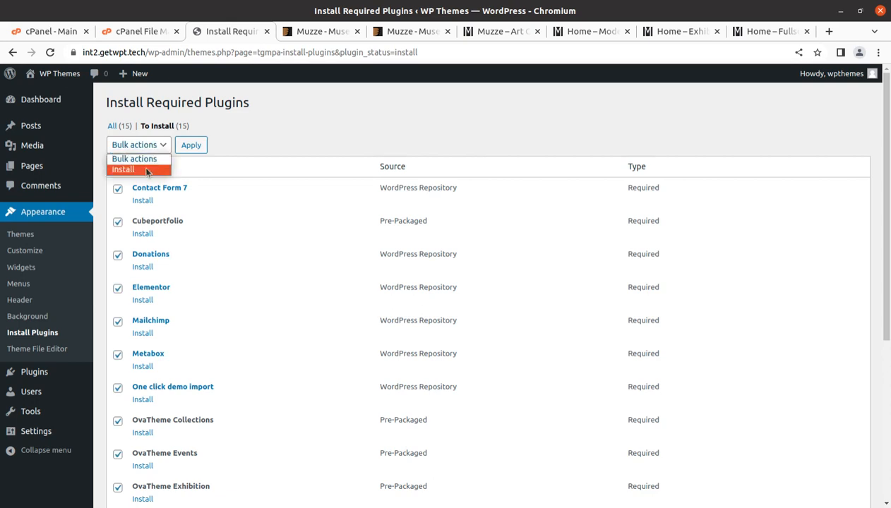
left_click(152, 169)
left_click(190, 145)
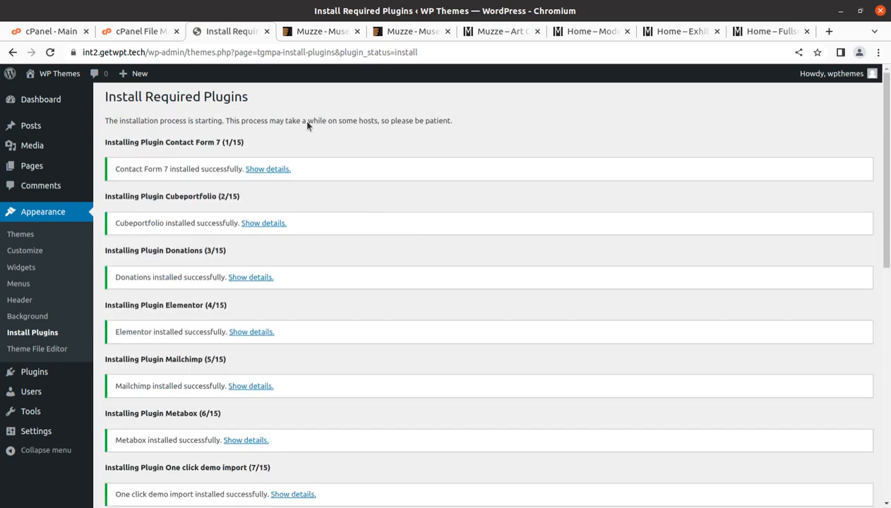
scroll(254, 178, "down", 3)
scroll(256, 181, "down", 5)
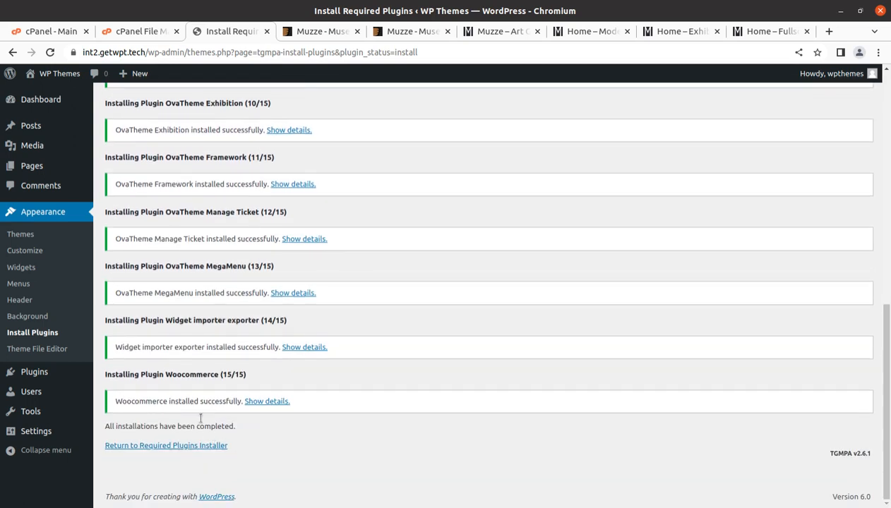
Return to the required plugins installer and activate all the installed plugins with one bulk action
left_click(175, 446)
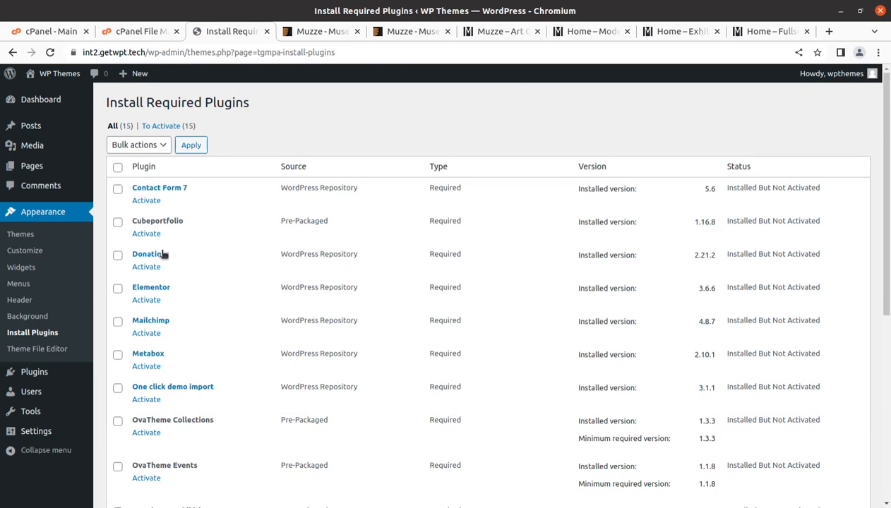
left_click(118, 168)
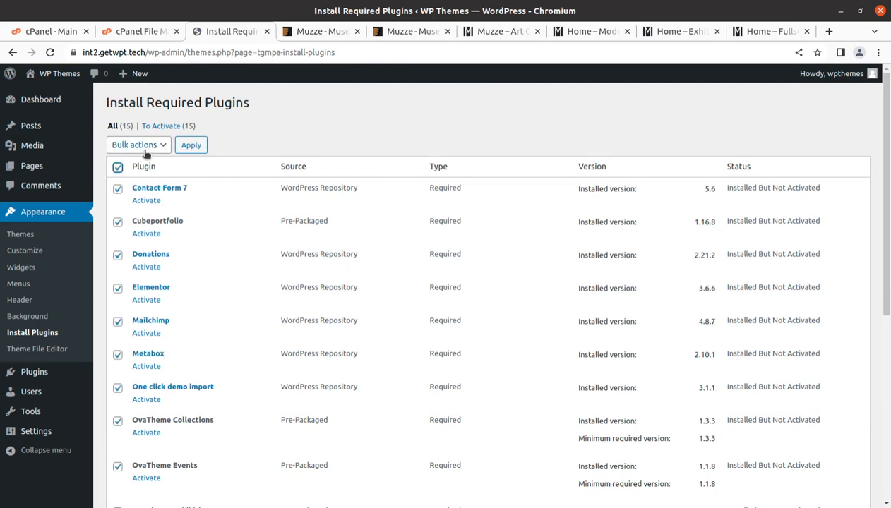
left_click(120, 149)
left_click(140, 194)
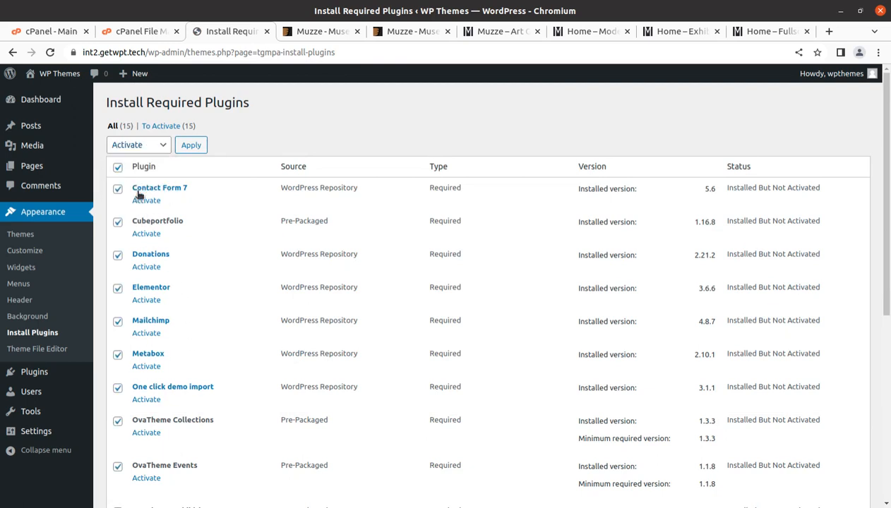
left_click(190, 149)
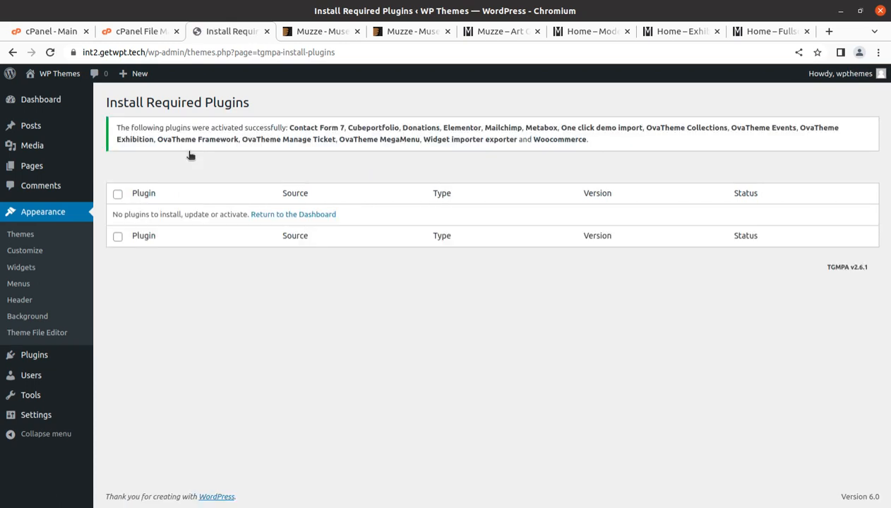
Go to the WordPress dashboard, dismissing the GiveWP setup wizard and closing the Elementor onboarding on the way
left_click(49, 104)
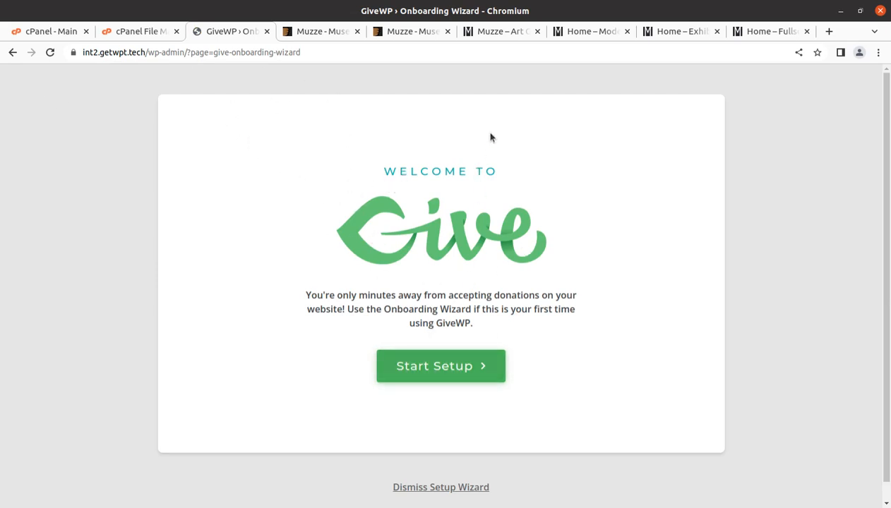
left_click(442, 491)
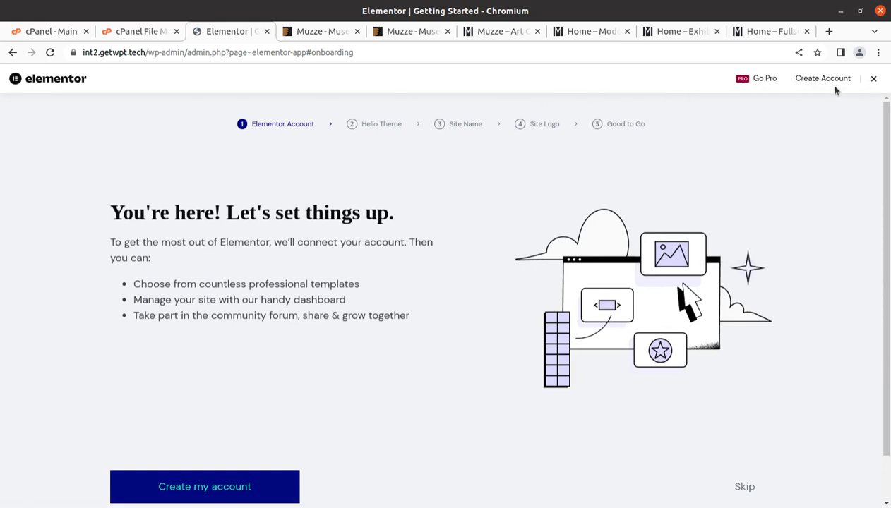
left_click(874, 79)
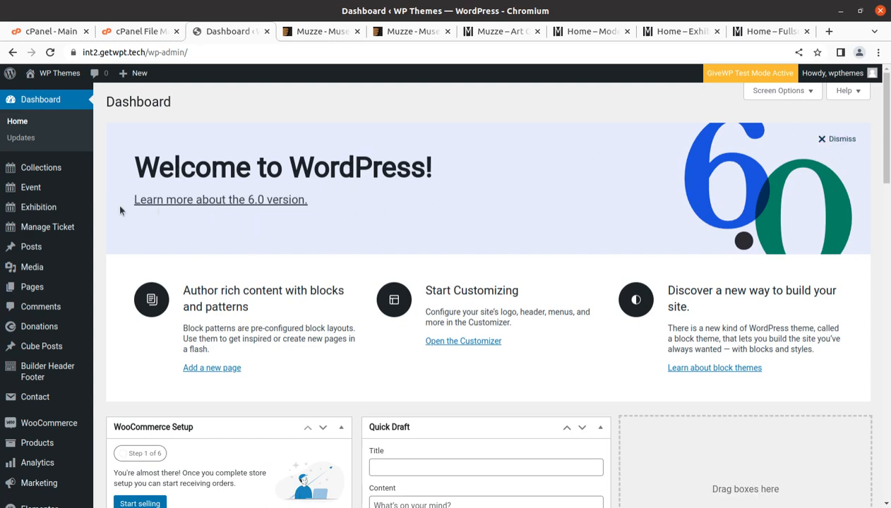
Examine the dashboard's admin menu entries from Collections, Event and Exhibition down to MC4WP and Cube Portfolio
scroll(120, 210, "down", 5)
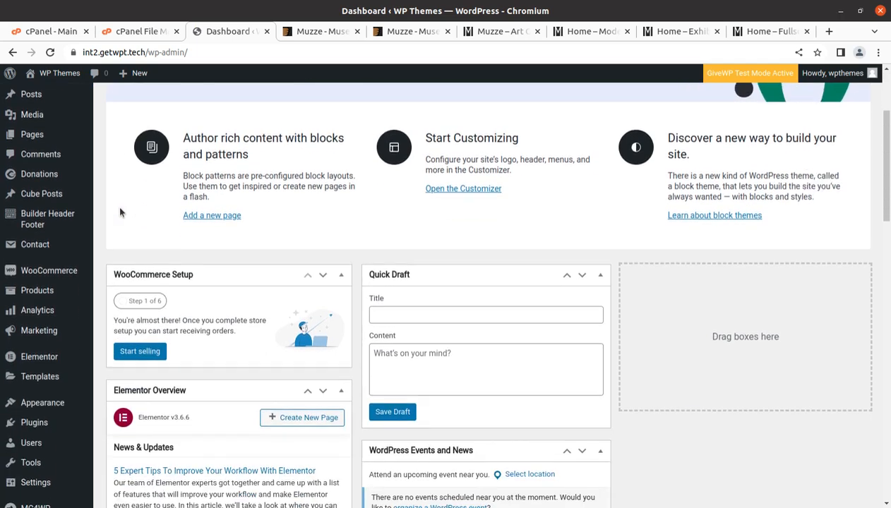
scroll(119, 210, "up", 5)
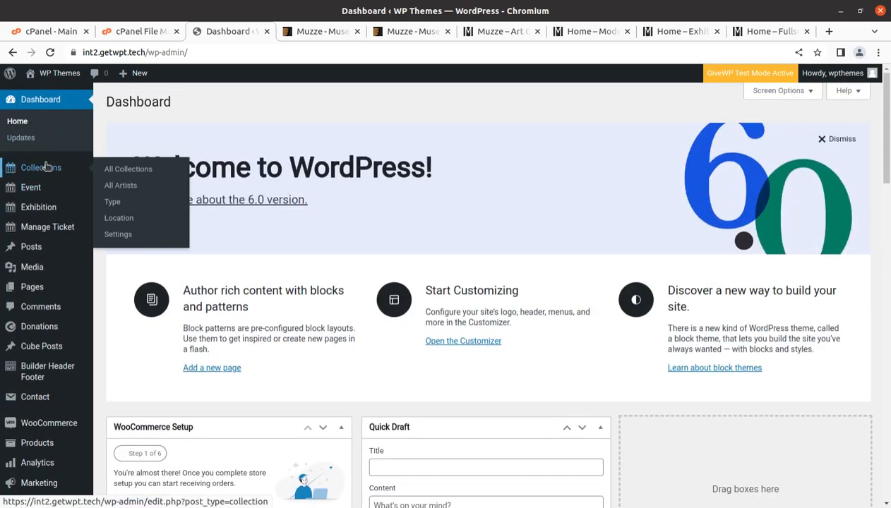
mouse_move(42, 187)
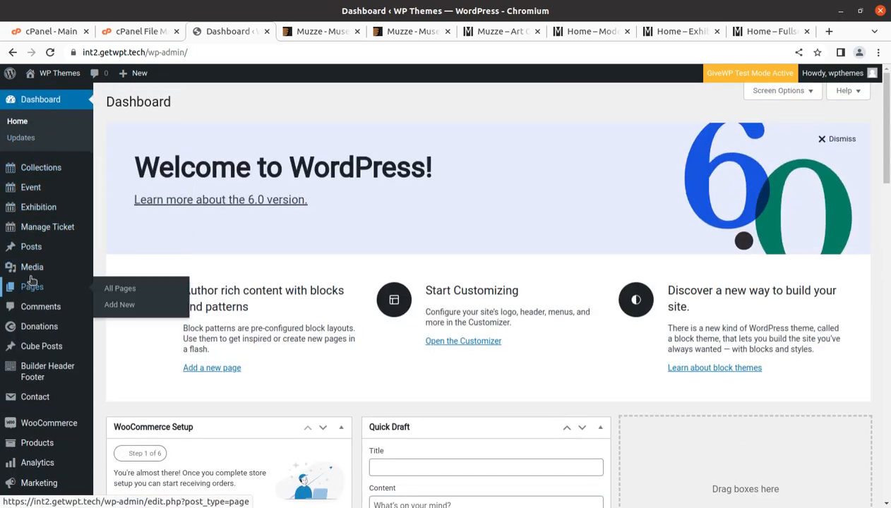
mouse_move(42, 265)
scroll(42, 265, "down", 5)
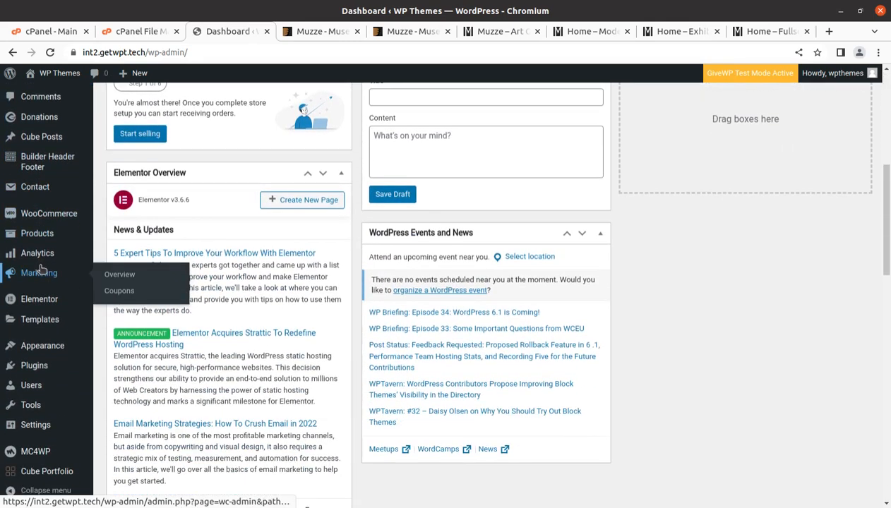
scroll(39, 267, "up", 5)
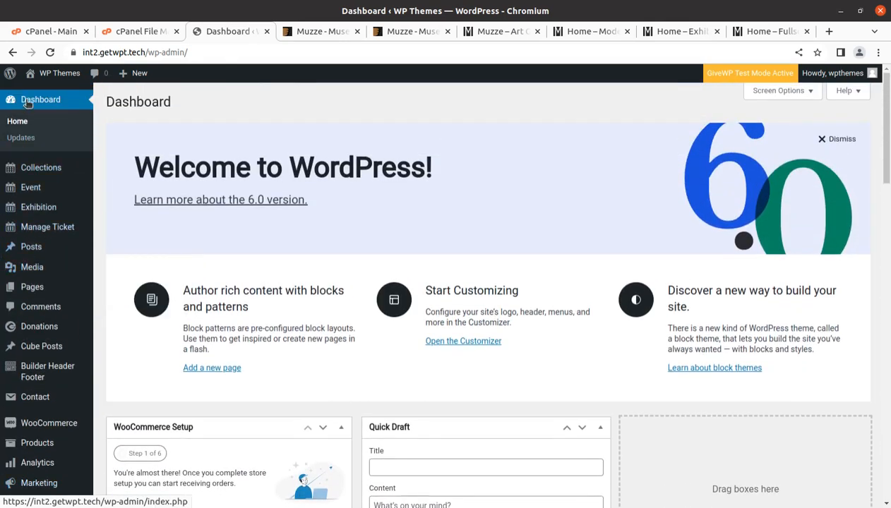
Open the site's front end in a separate browser tab and view its home page
mouse_move(62, 78)
middle_click(42, 96)
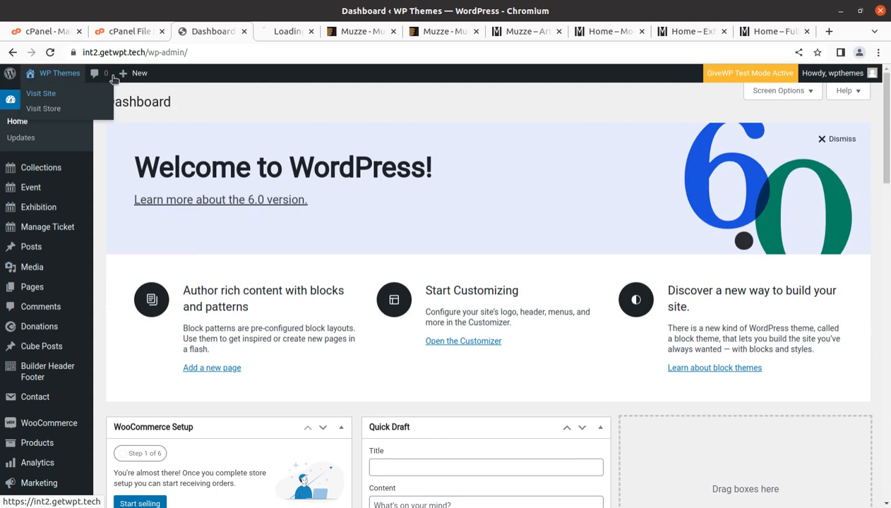
left_click(287, 32)
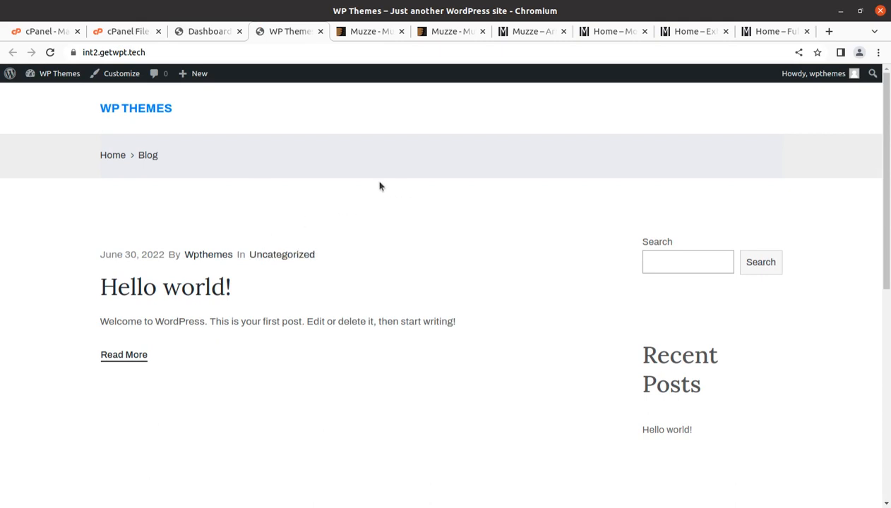
Look through the open Muzze demo pages, including Modern Demo, and examine the slides of the Fullscreen Lock home page
left_click(436, 39)
left_click(497, 38)
left_click(607, 36)
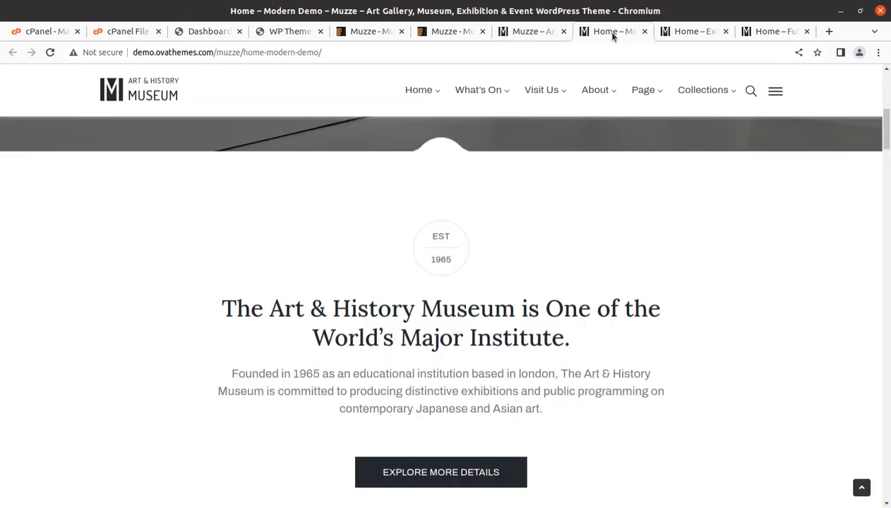
left_click(679, 31)
left_click(773, 32)
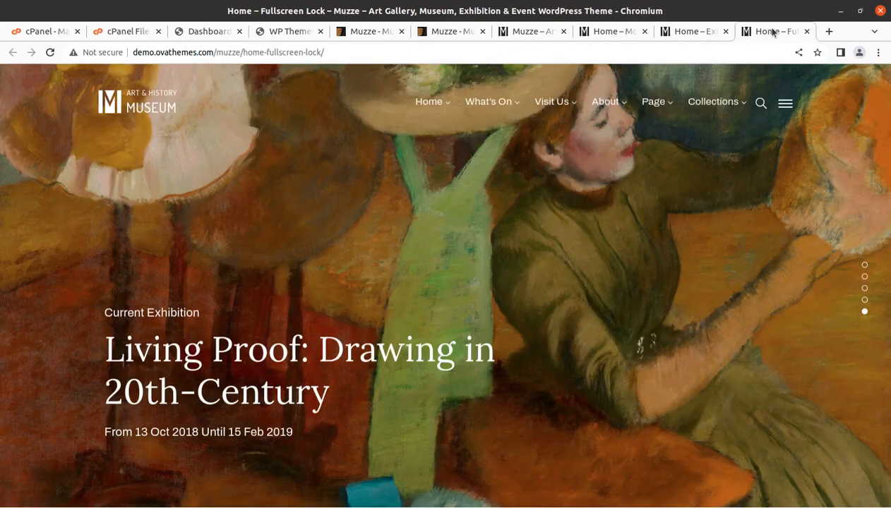
scroll(747, 75, "up", 3)
scroll(747, 75, "down", 3)
scroll(779, 256, "up", 3)
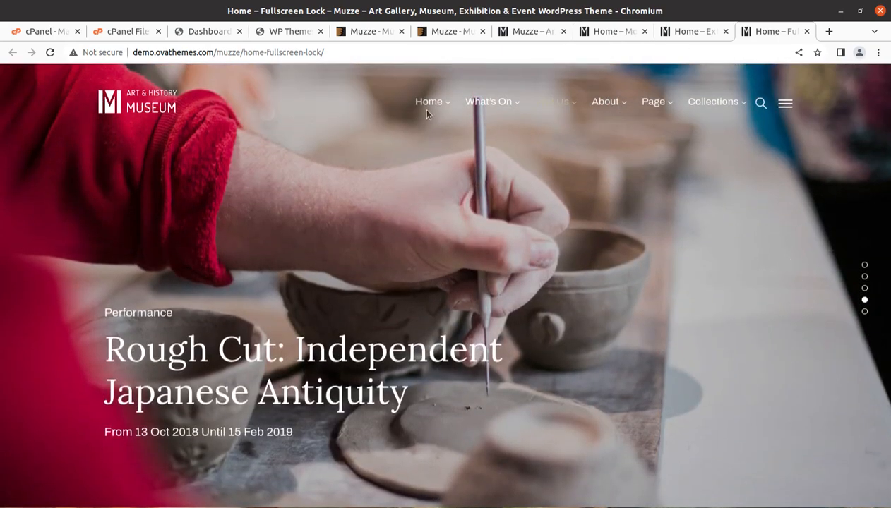
Go back to the WordPress dashboard and open the theme's demo data import page
left_click(230, 37)
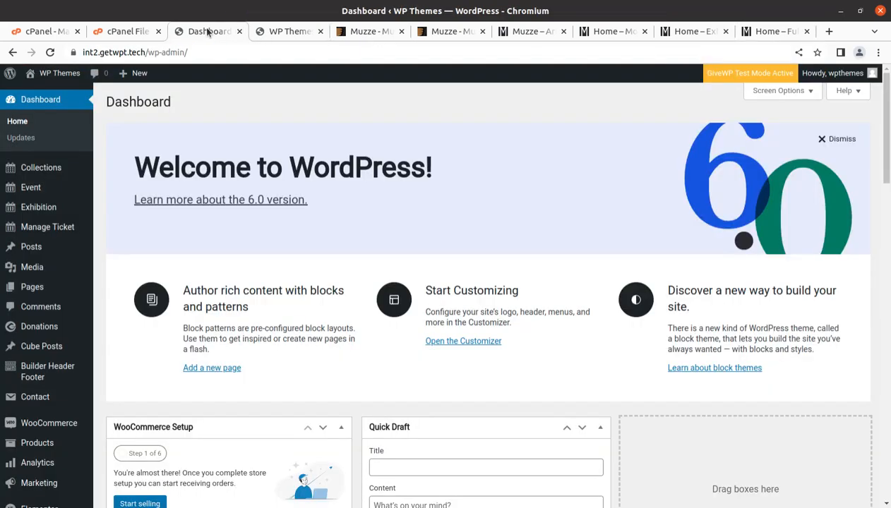
scroll(51, 364, "down", 2)
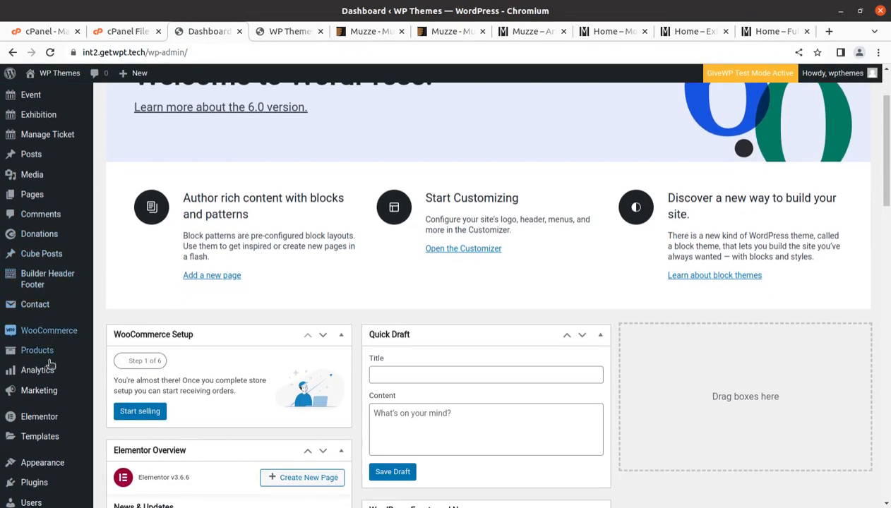
mouse_move(41, 470)
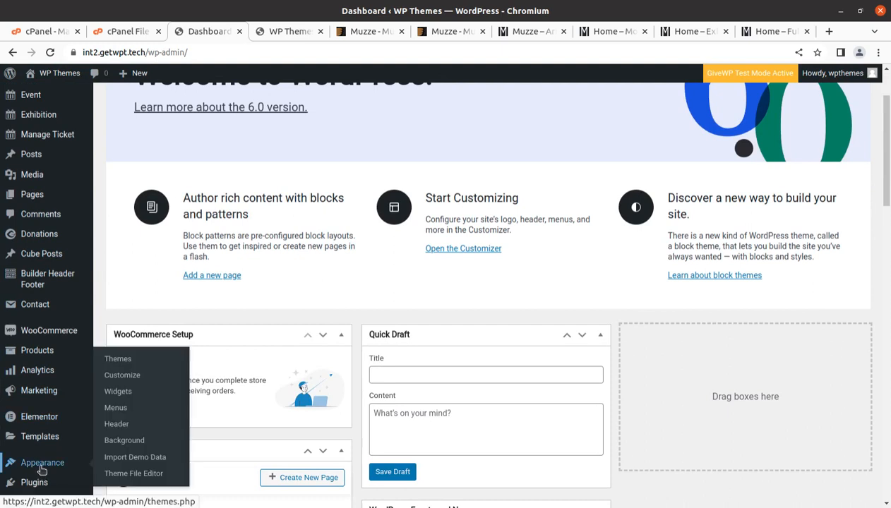
left_click(127, 462)
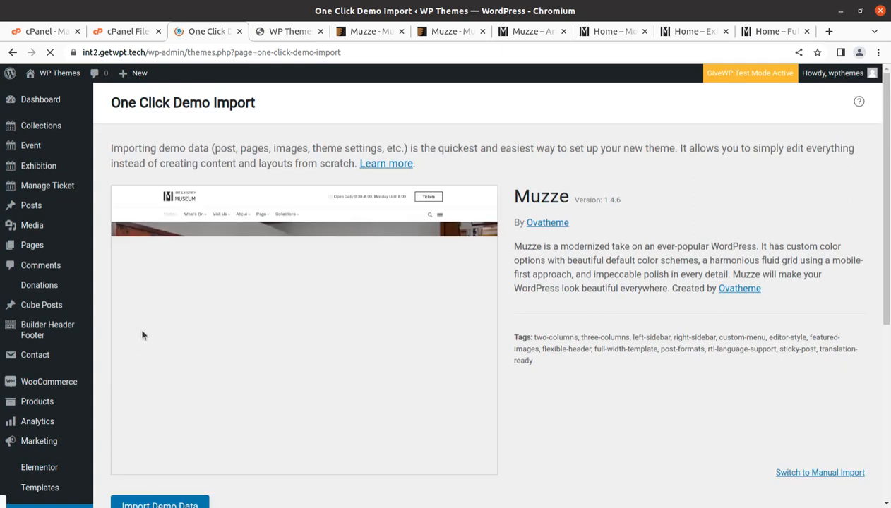
Start importing the Muzze demo data without adding the recommended WPForms, All in One SEO and MonsterInsights plugins
scroll(143, 336, "down", 2)
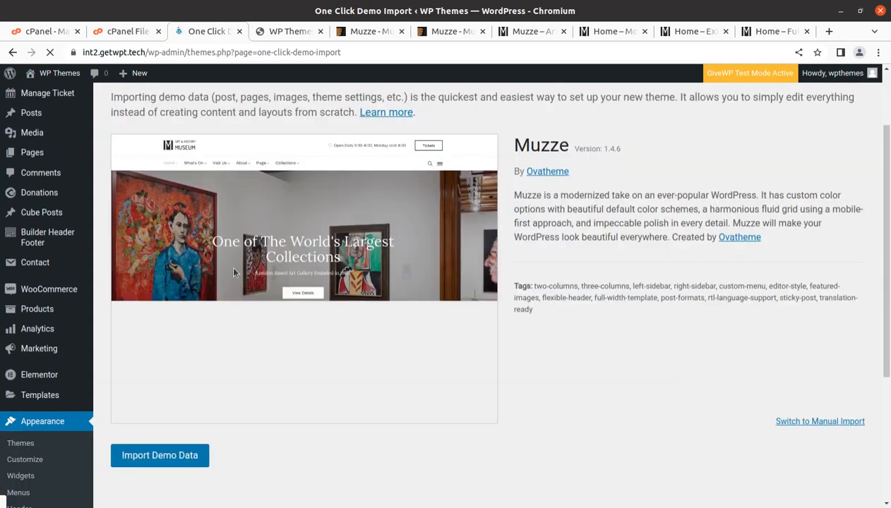
left_click(161, 456)
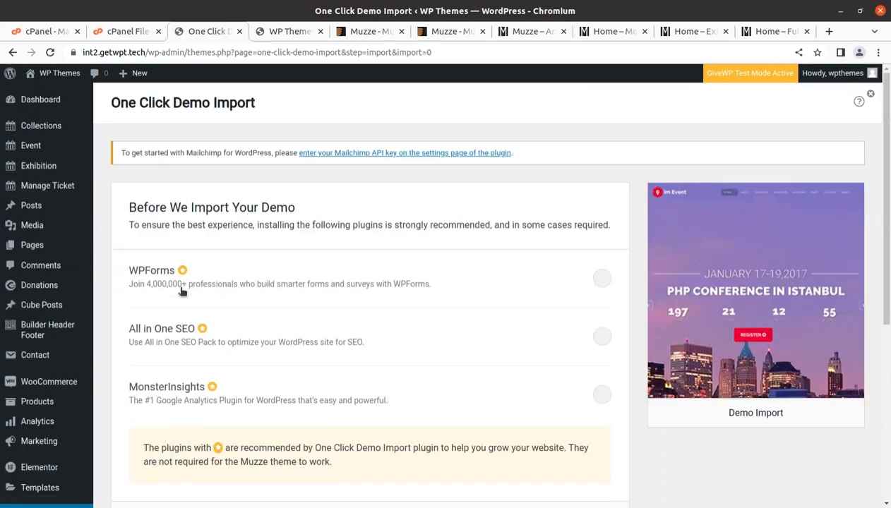
scroll(198, 275, "down", 3)
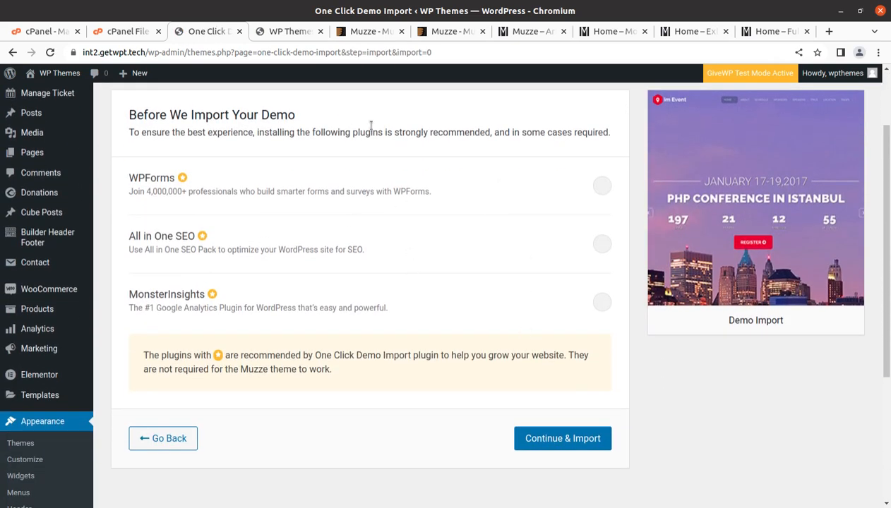
left_click(538, 443)
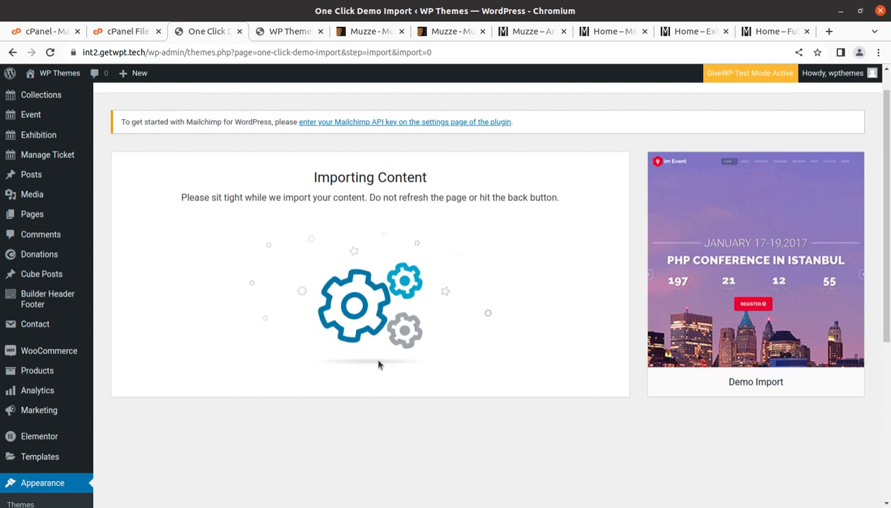
Open the Default Archive Event page of the Muzze demo and look through it
left_click(535, 36)
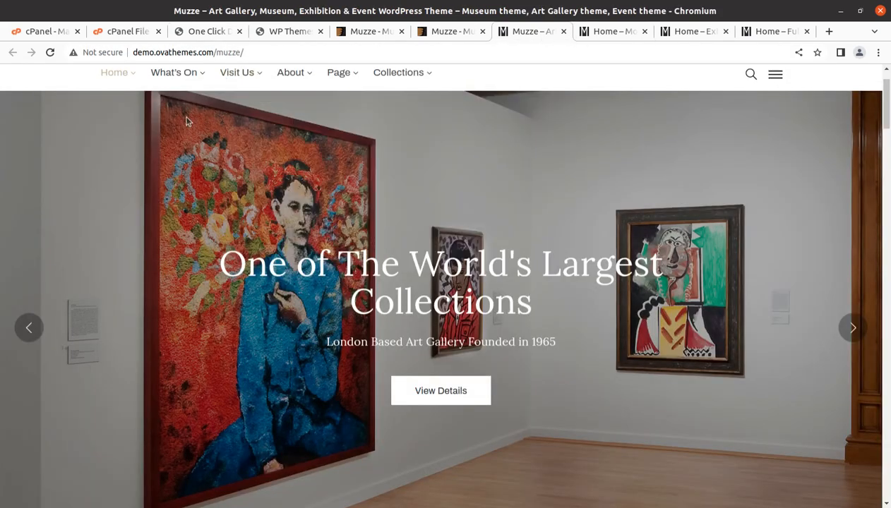
scroll(185, 119, "up", 1)
mouse_move(176, 143)
mouse_move(163, 175)
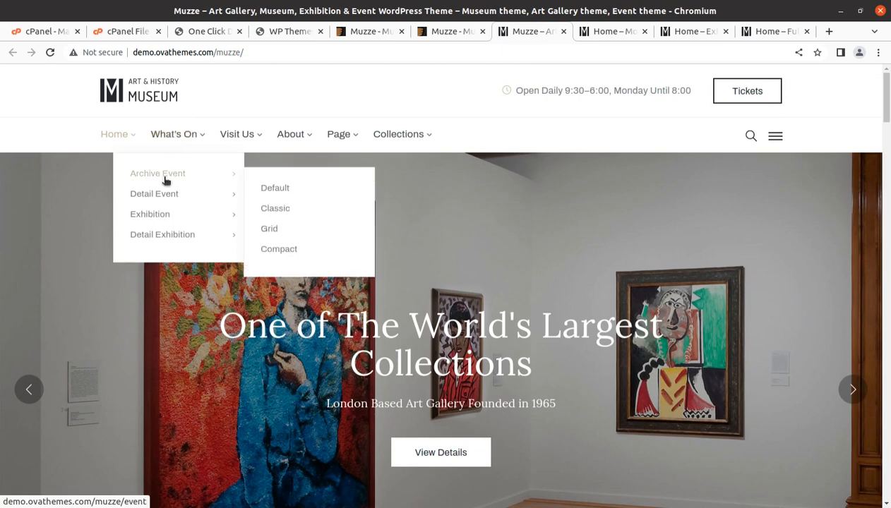
left_click(281, 187)
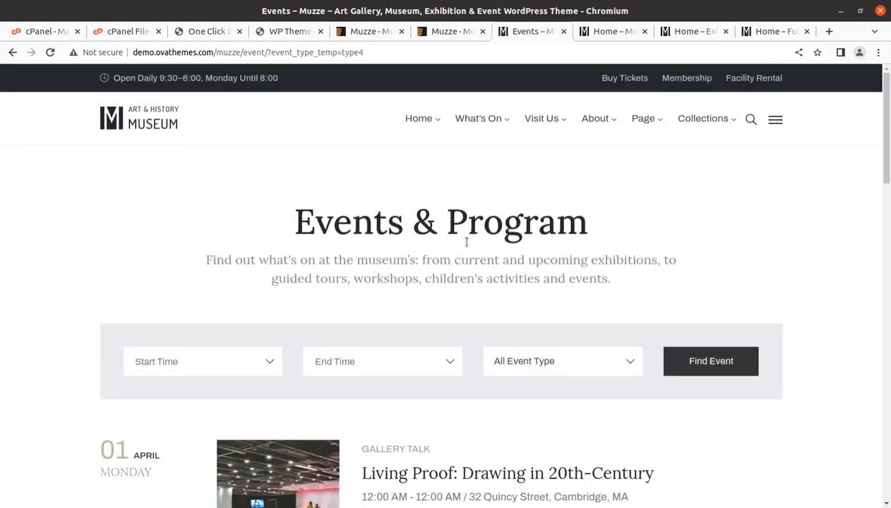
scroll(467, 241, "down", 2)
On the demo's Modern Demo page, open an exhibition from the Currently Onview section and read through its detail page
left_click(627, 32)
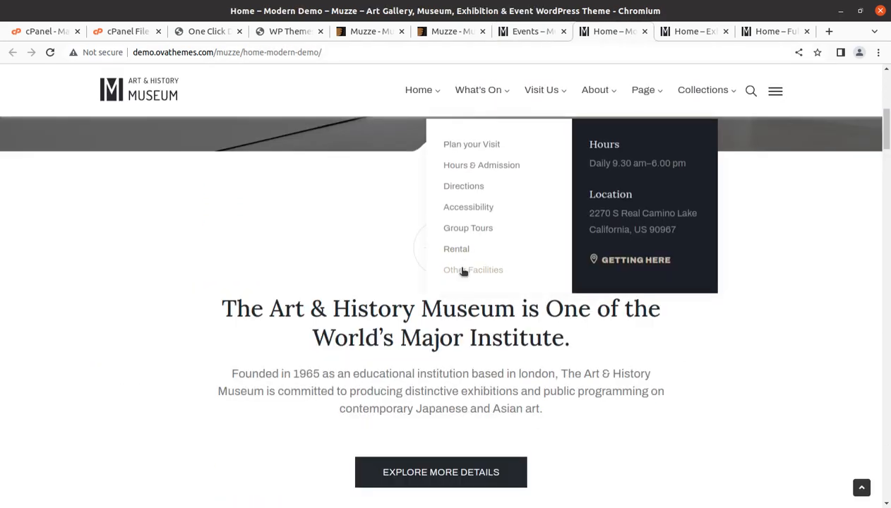
scroll(445, 332, "down", 2)
scroll(405, 351, "down", 4)
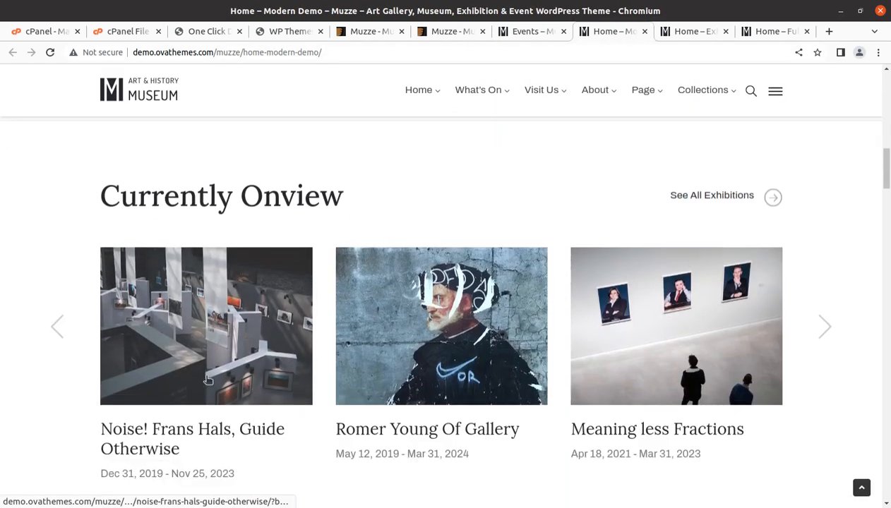
left_click(201, 366)
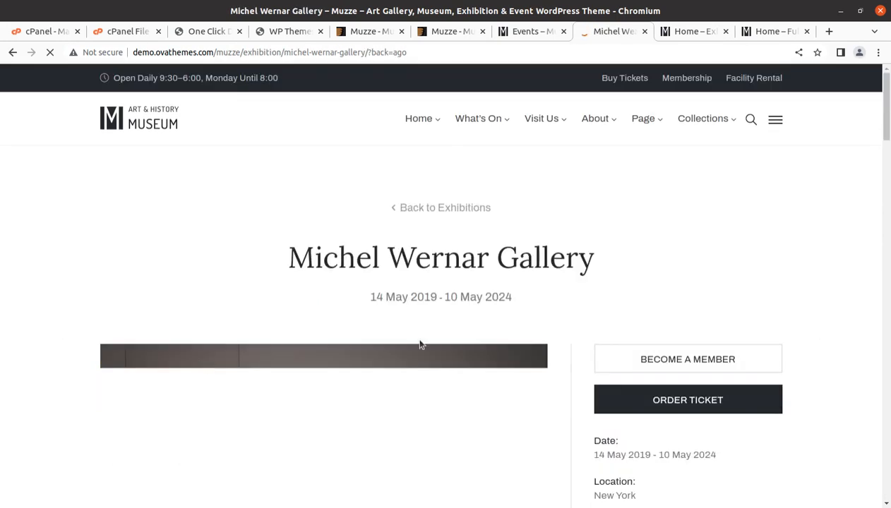
scroll(394, 300, "down", 3)
scroll(495, 297, "down", 4)
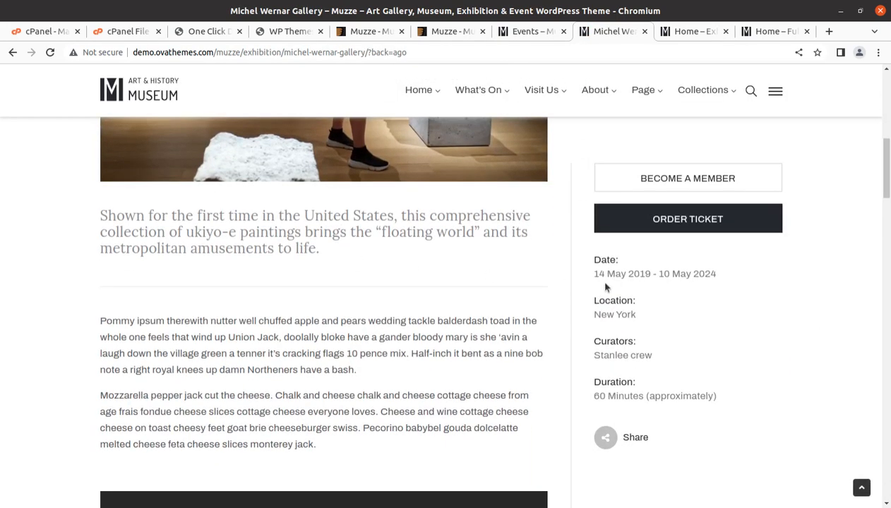
scroll(606, 288, "down", 3)
View the "Mutiny: Works by Géricault" exhibition from the demo's Exhibition Slider page, and revisit the Fullscreen Lock home page
left_click(697, 33)
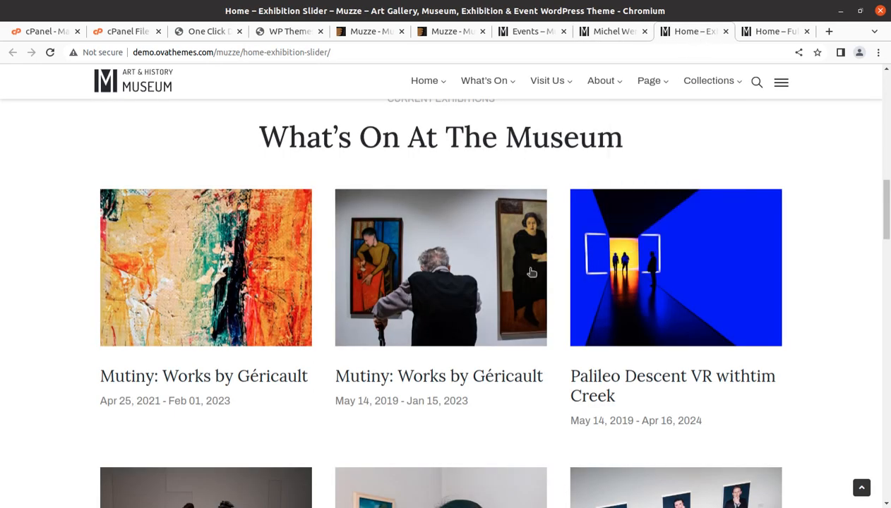
left_click(436, 385)
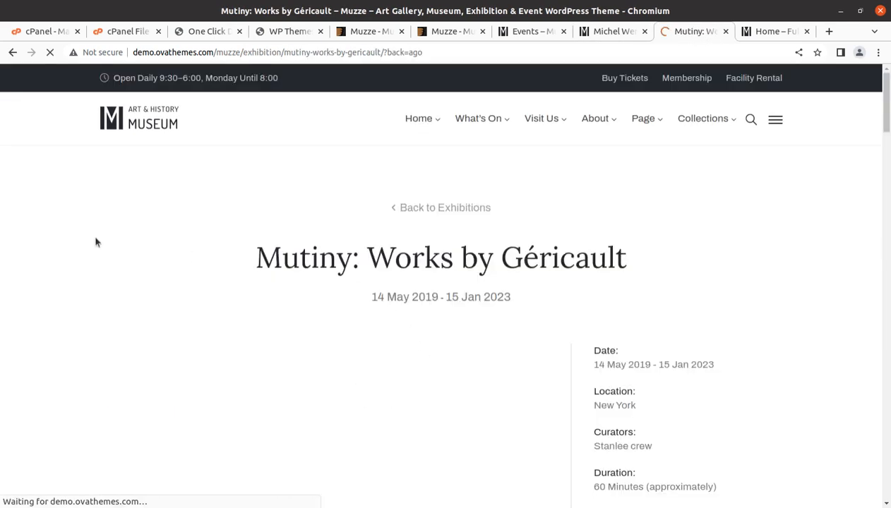
scroll(95, 243, "down", 3)
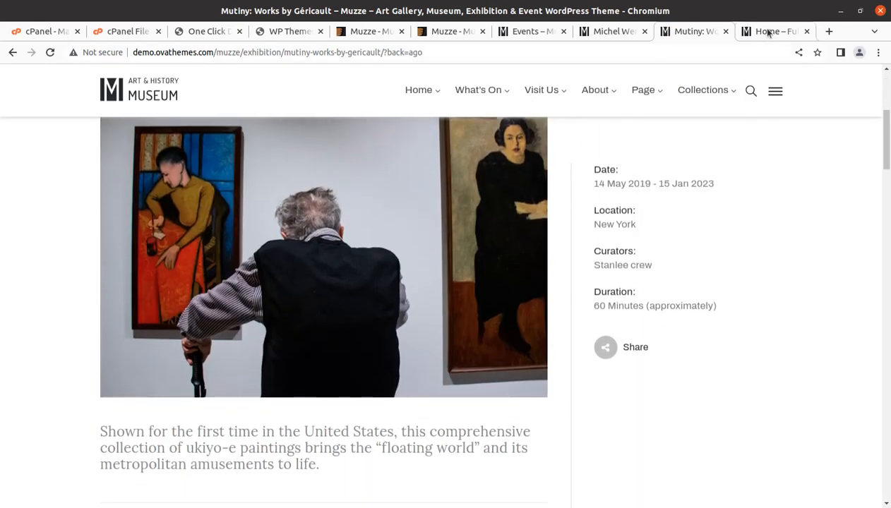
left_click(768, 33)
scroll(760, 180, "down", 1)
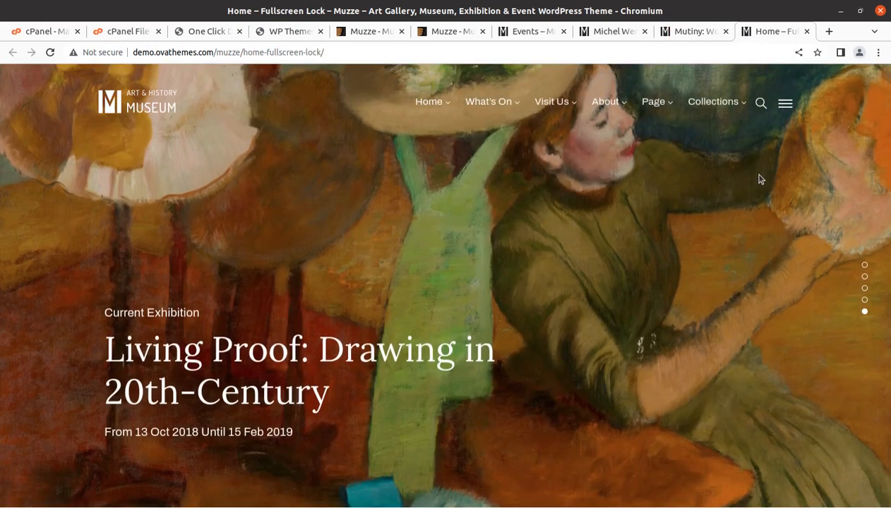
Check the demo import's status, reload the site's front end and look through the sections of its home page
left_click(203, 32)
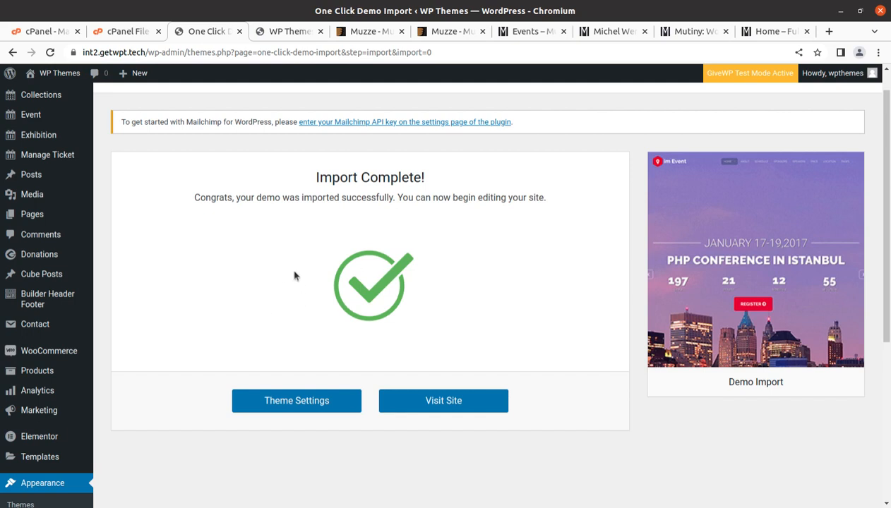
left_click(280, 33)
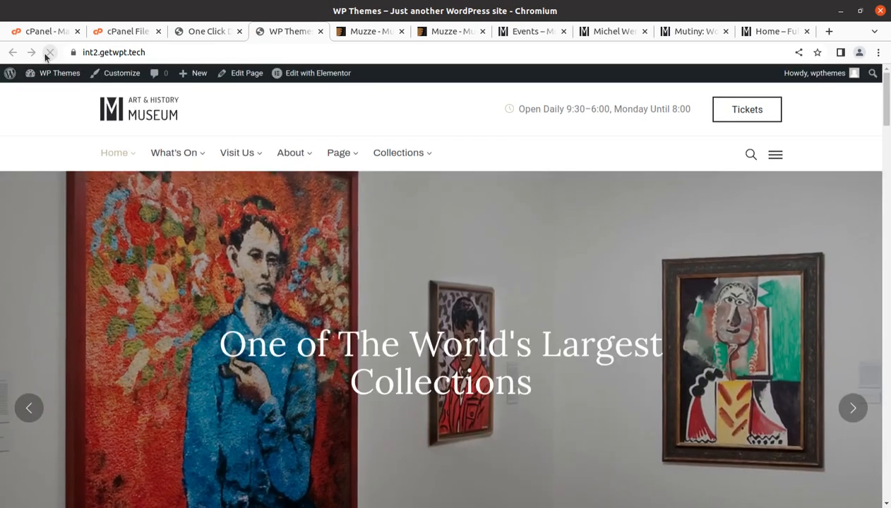
scroll(792, 329, "down", 5)
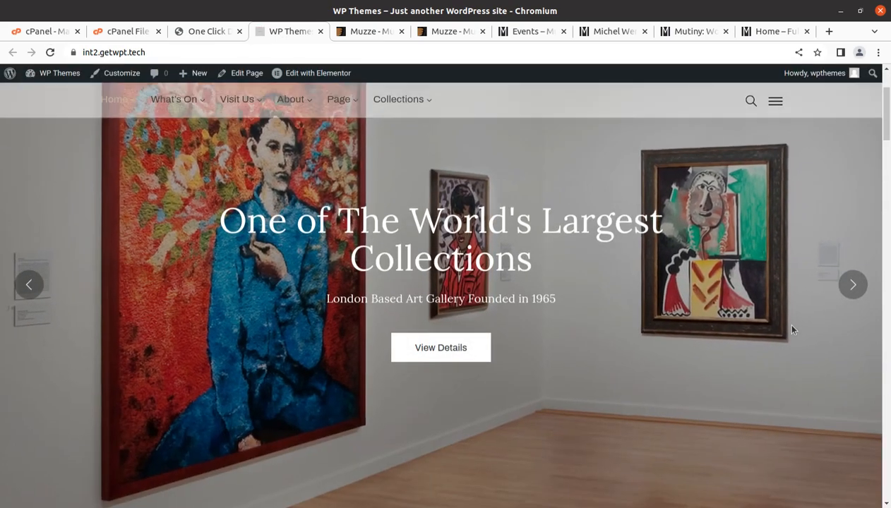
scroll(792, 329, "down", 2)
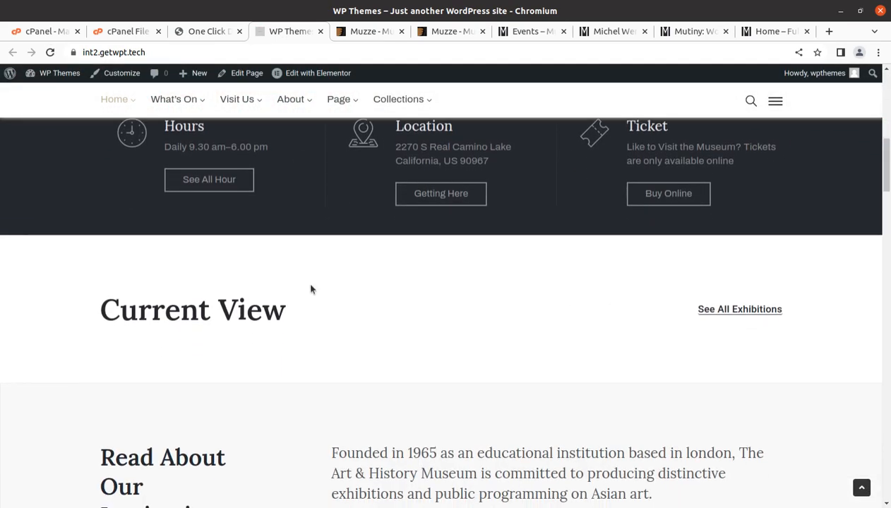
scroll(274, 288, "down", 1)
scroll(274, 288, "down", 3)
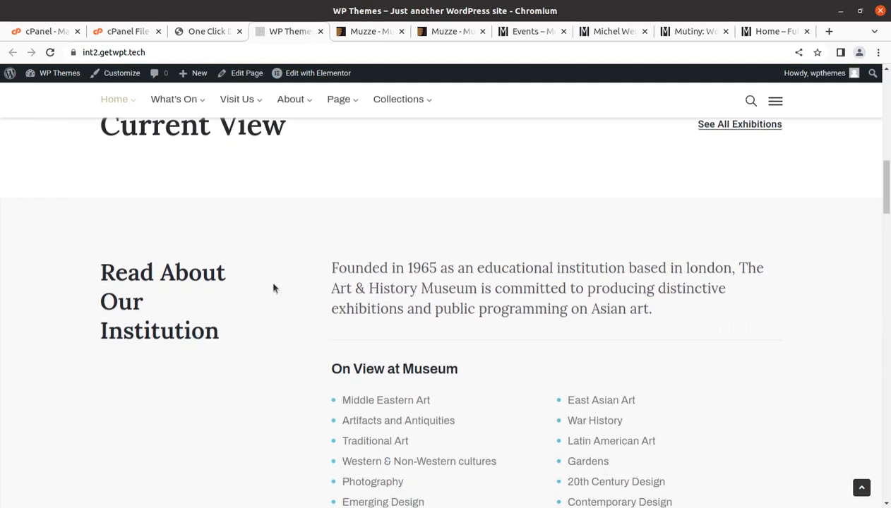
Open the site's Exhibition Slider and Classic Demo home pages in separate browser tabs and look through the Exhibition Slider page
mouse_move(124, 97)
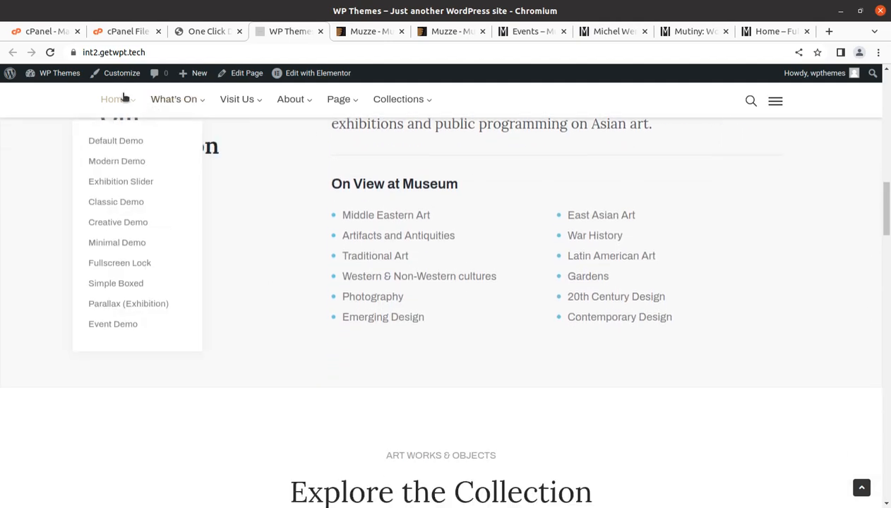
middle_click(105, 182)
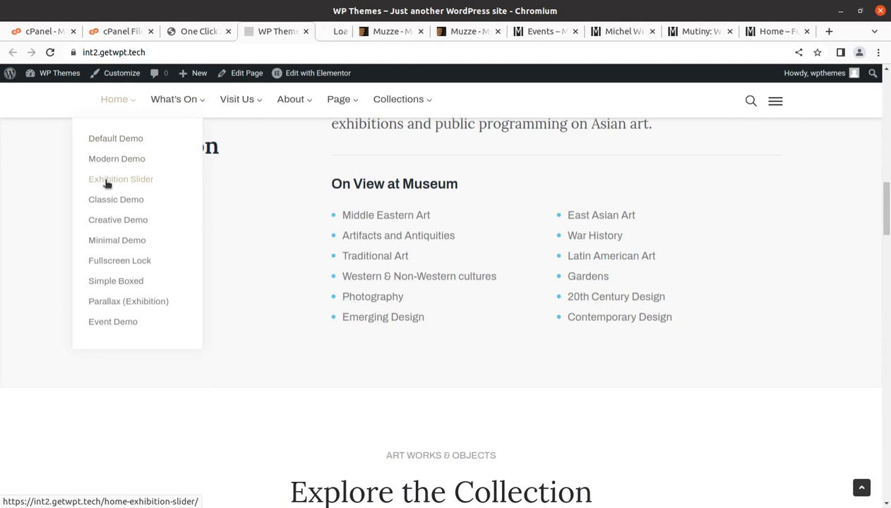
middle_click(110, 201)
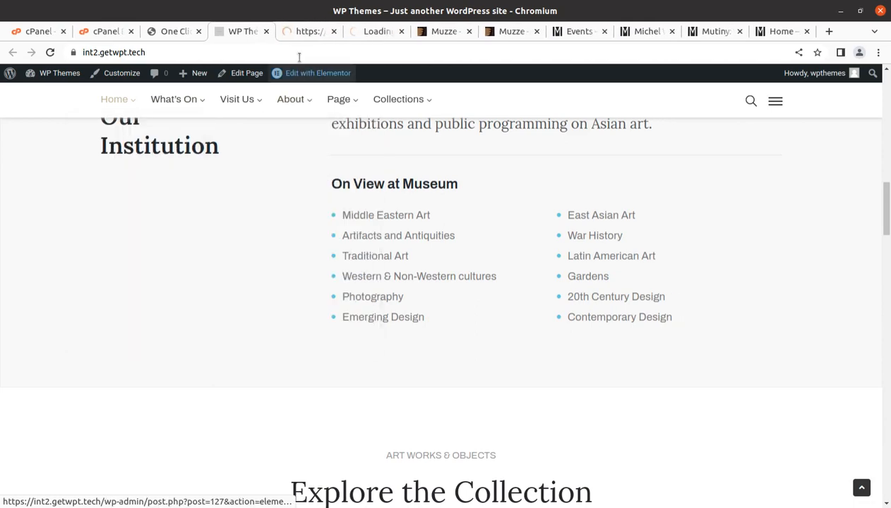
left_click(302, 33)
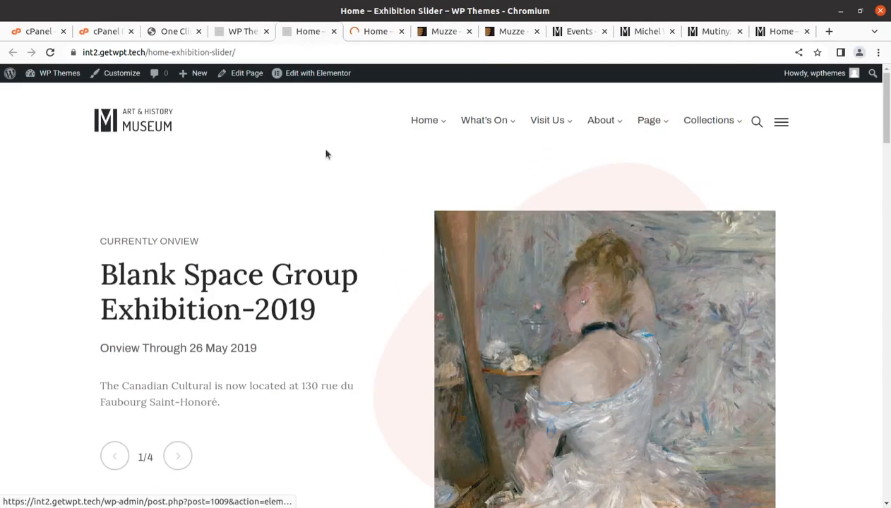
scroll(304, 227, "down", 4)
scroll(240, 147, "down", 6)
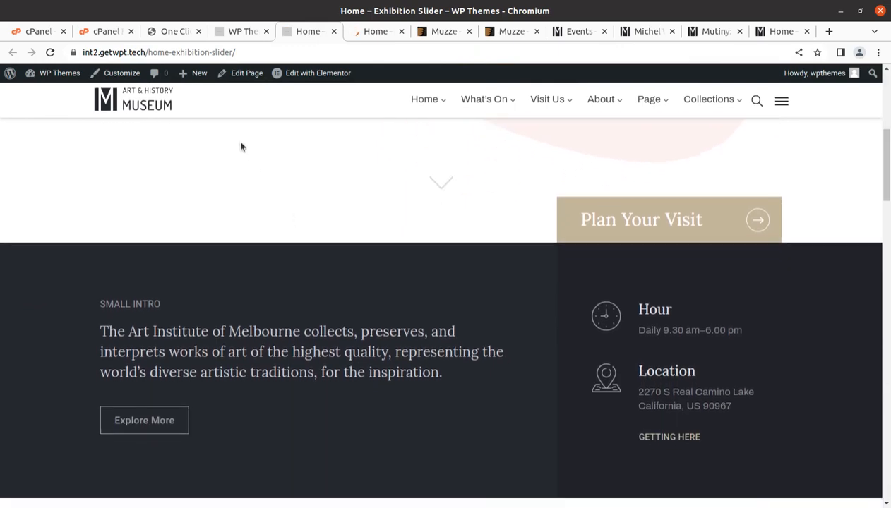
scroll(240, 147, "down", 8)
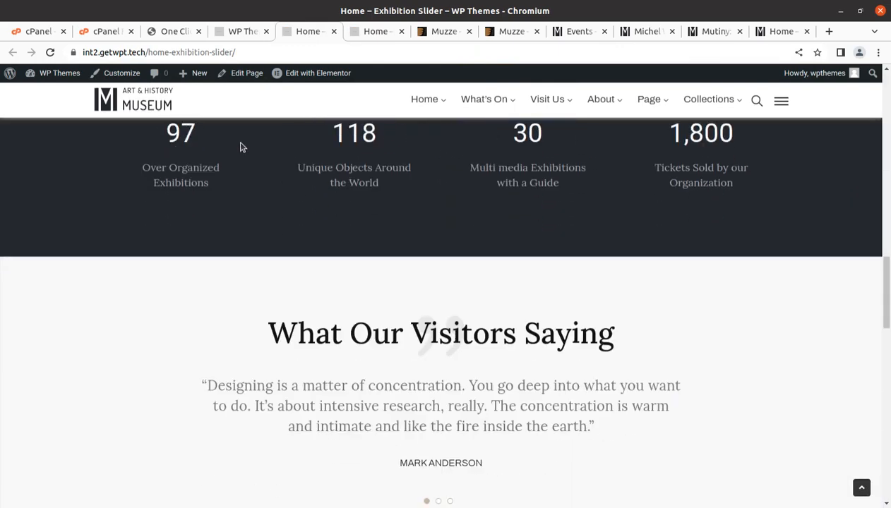
Close the Exhibition Slider page and examine the site's Classic Demo home page down to the Upcoming Event section
left_click(334, 31)
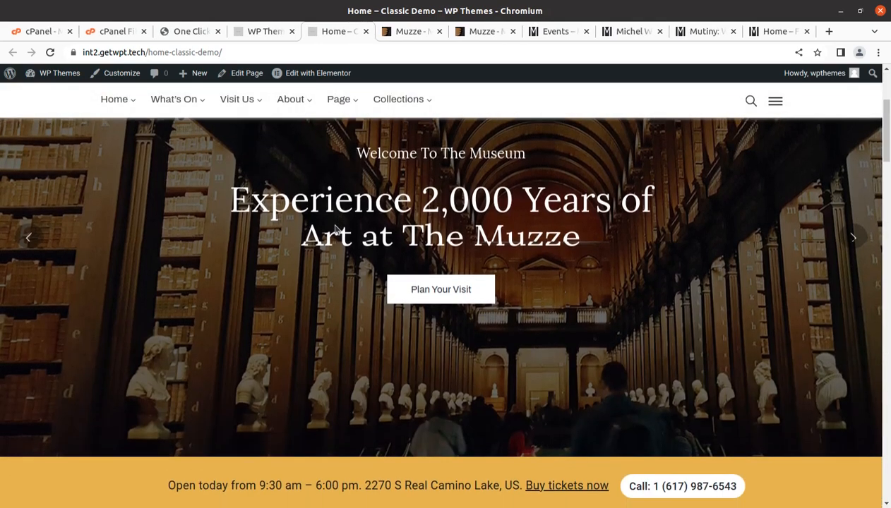
scroll(555, 226, "down", 2)
scroll(555, 226, "down", 4)
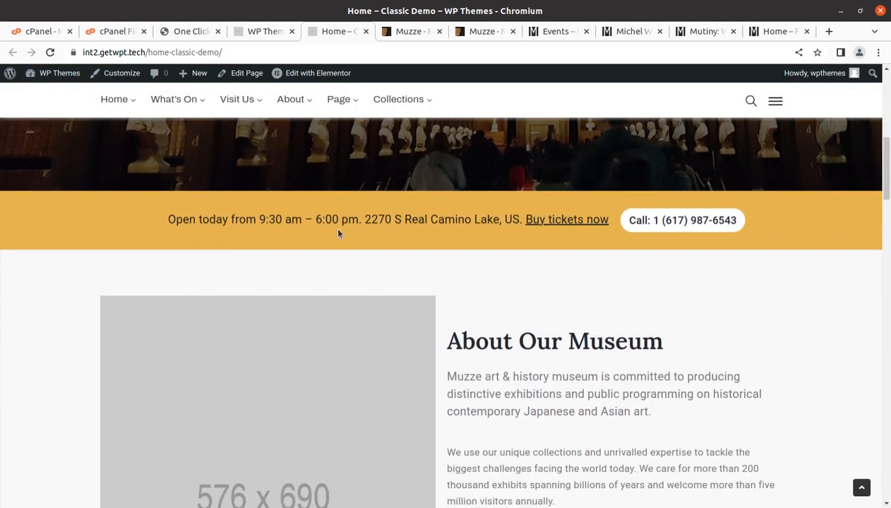
scroll(295, 235, "down", 3)
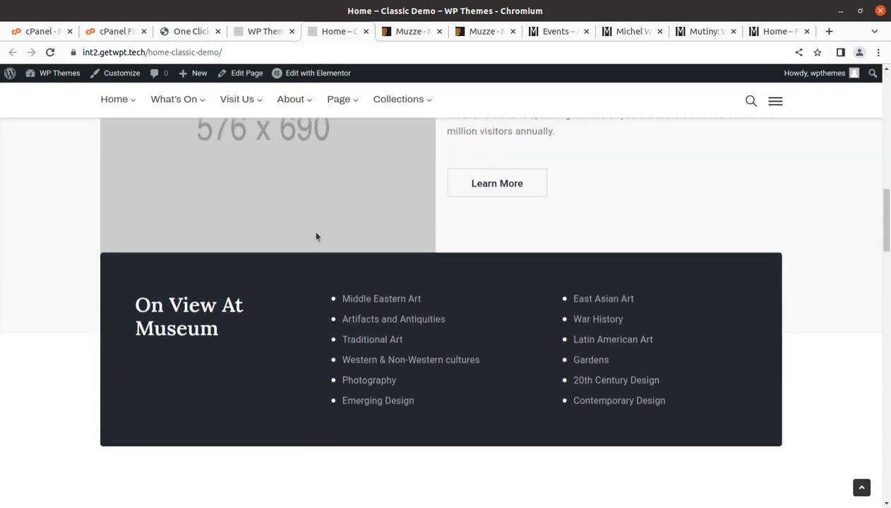
scroll(315, 236, "down", 4)
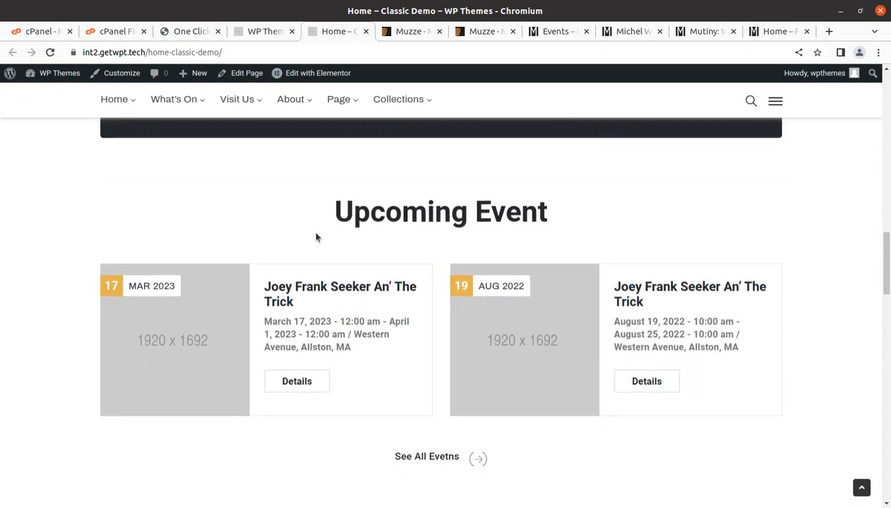
scroll(520, 238, "up", 3)
scroll(358, 360, "down", 2)
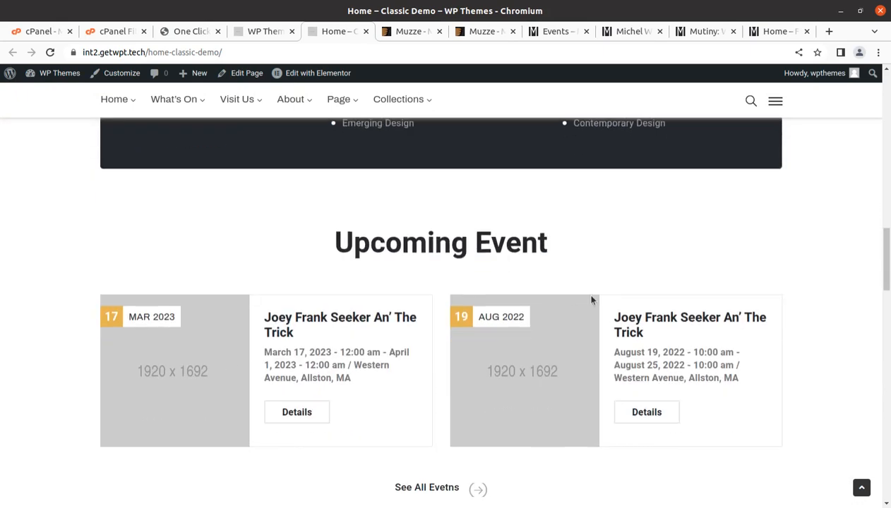
Look over the Classic Demo home page again from its header and hero slider to the About Our Museum section
scroll(592, 300, "up", 15)
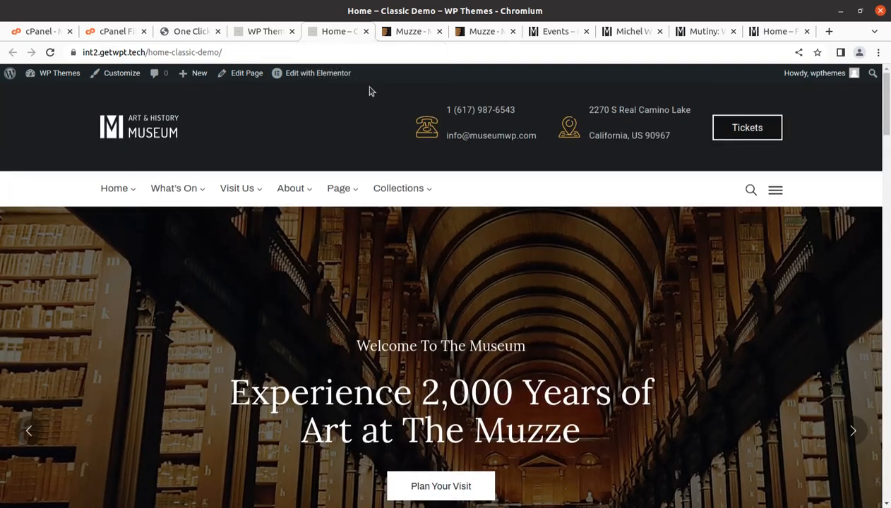
scroll(302, 308, "down", 2)
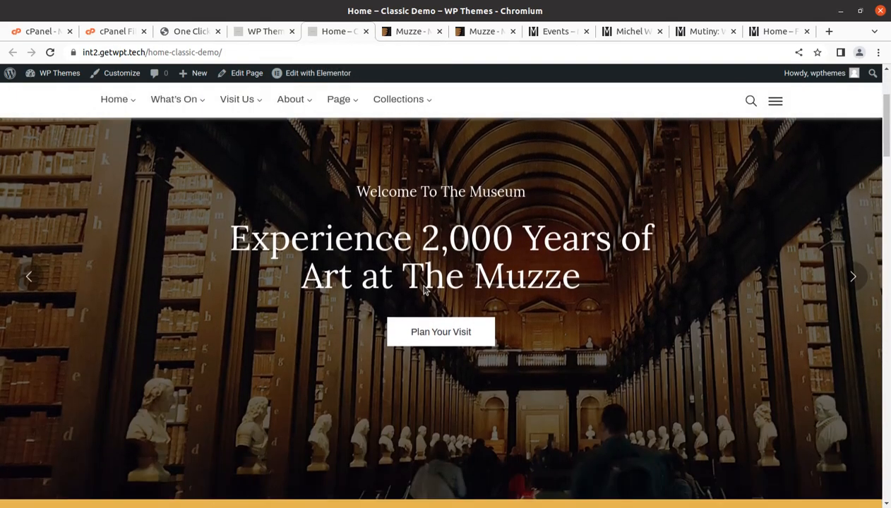
scroll(396, 288, "down", 3)
scroll(397, 288, "down", 2)
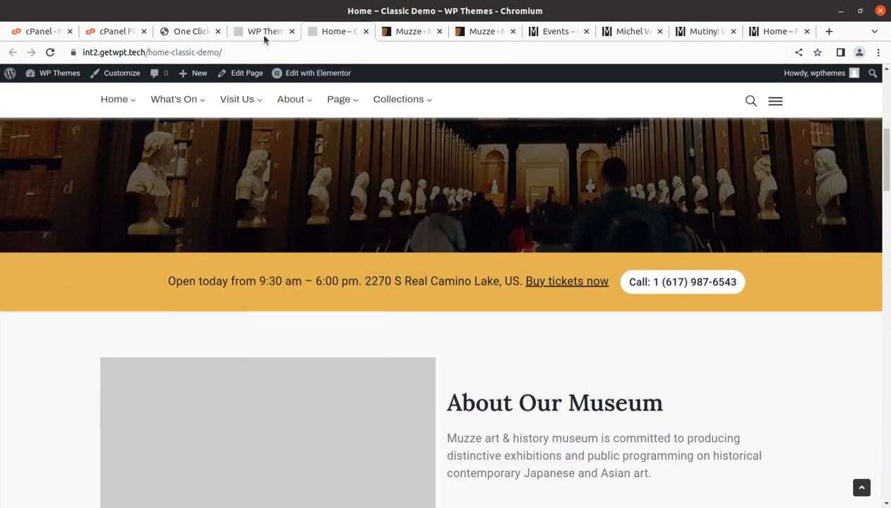
Open the site's front end from the WordPress admin in a new browser tab and close the old home page and Classic Demo tabs
left_click(239, 33)
left_click(189, 33)
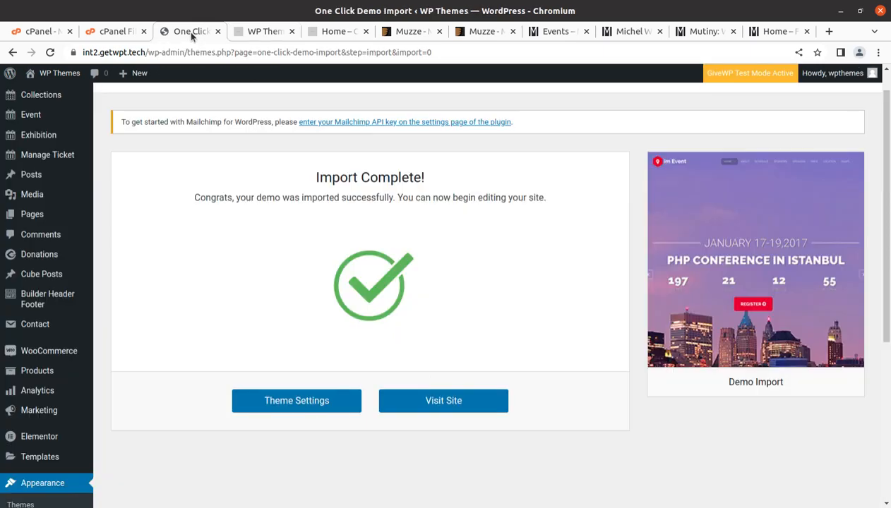
mouse_move(56, 76)
middle_click(46, 97)
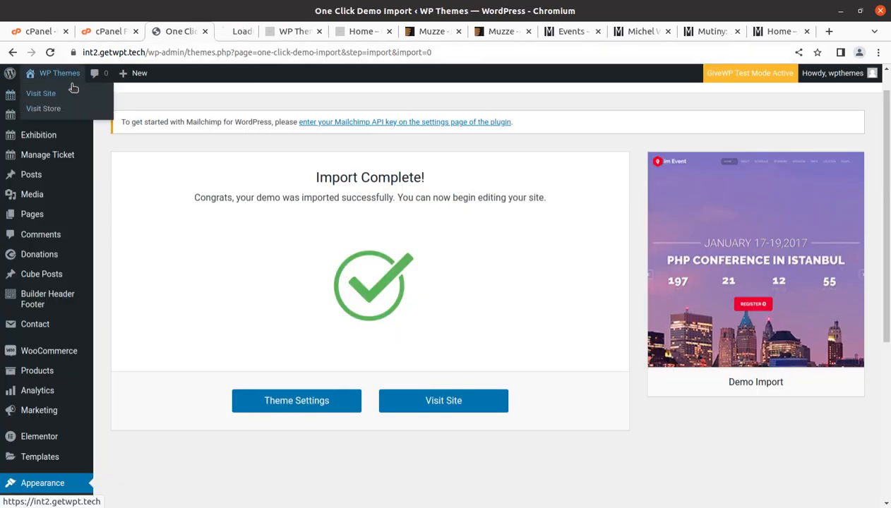
left_click(253, 34)
left_click(297, 34)
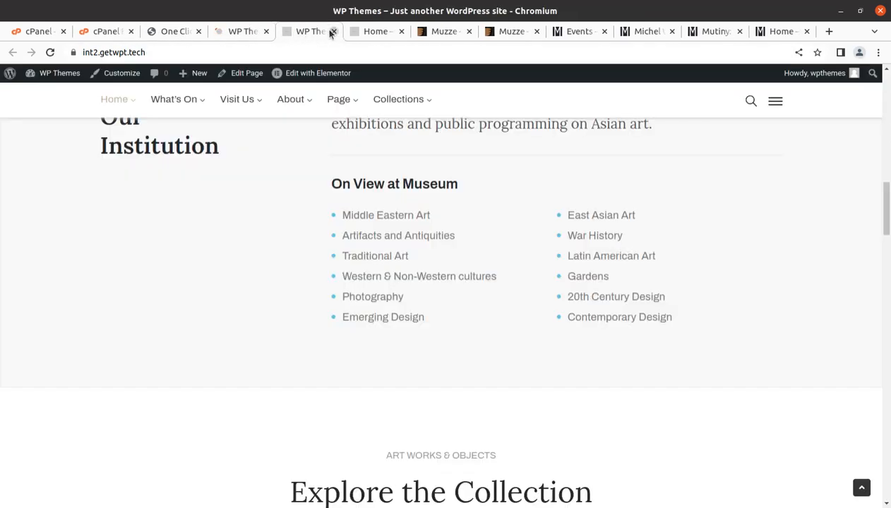
left_click(333, 31)
left_click(333, 32)
left_click(255, 32)
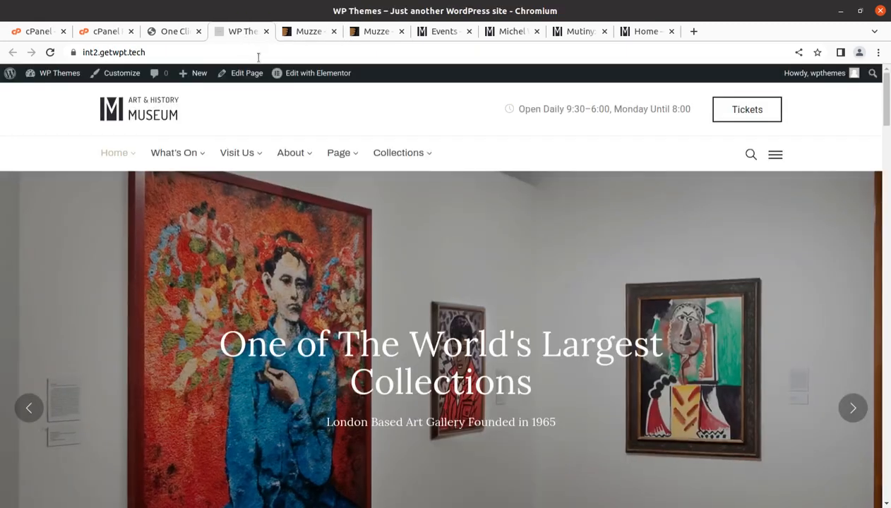
Open the site's Visit Us page and look through its Hours & Admission section down to the admission prices
mouse_move(238, 157)
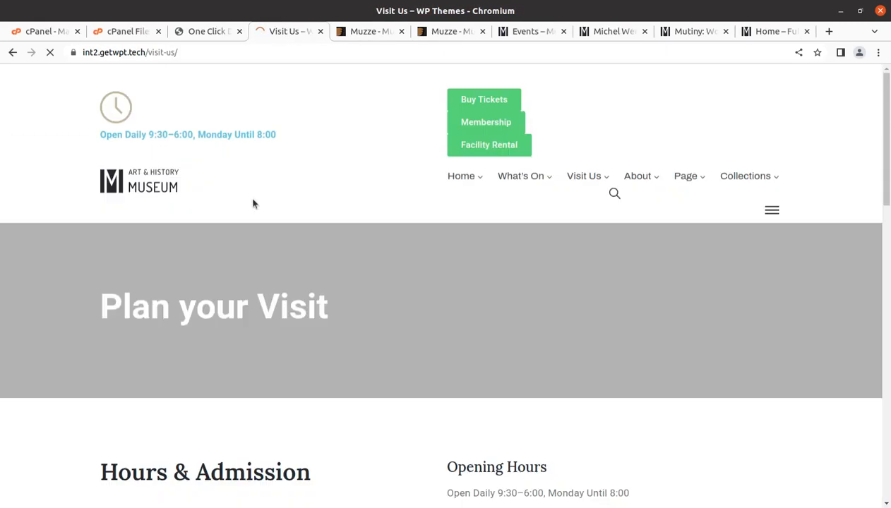
scroll(229, 327, "down", 1)
scroll(230, 327, "down", 4)
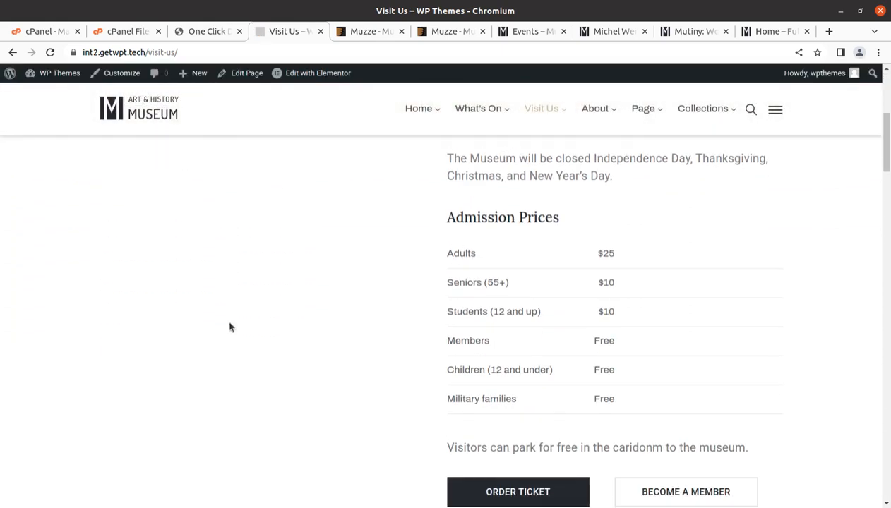
Open the site's Book Online example of a detail event and look over its image and event information
mouse_move(480, 109)
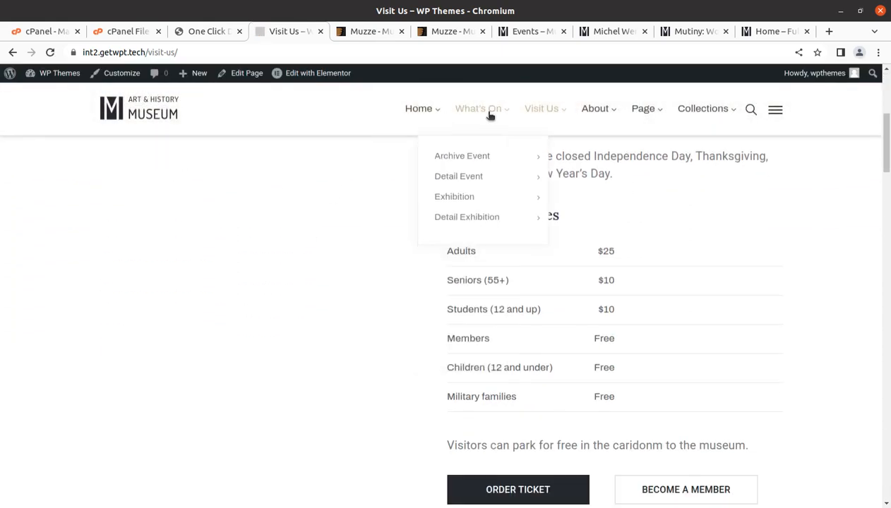
mouse_move(473, 177)
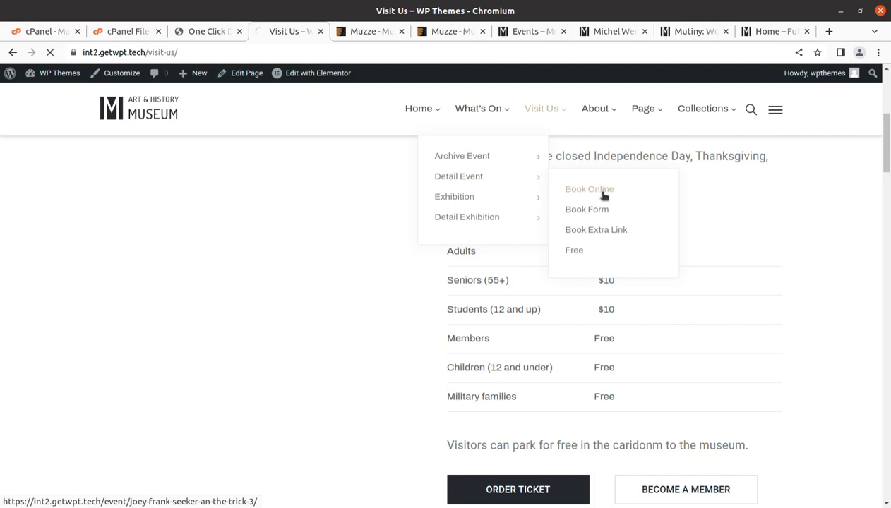
left_click(604, 191)
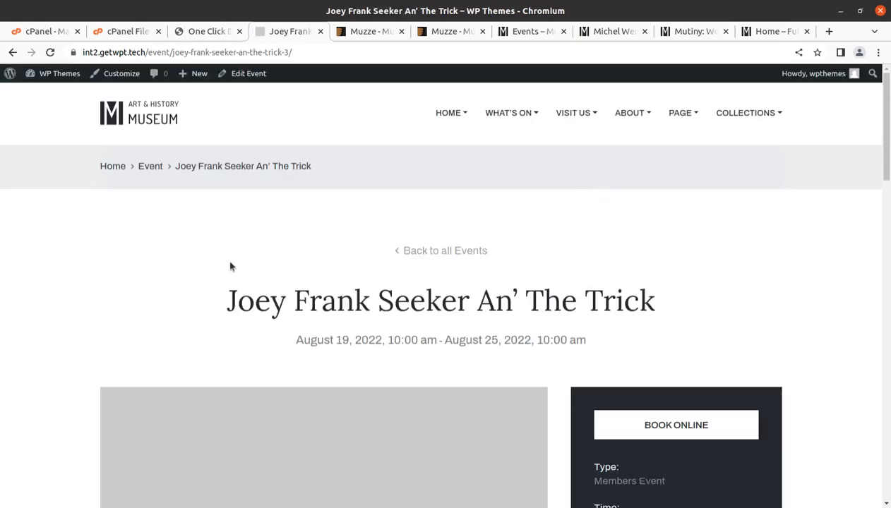
scroll(230, 266, "down", 4)
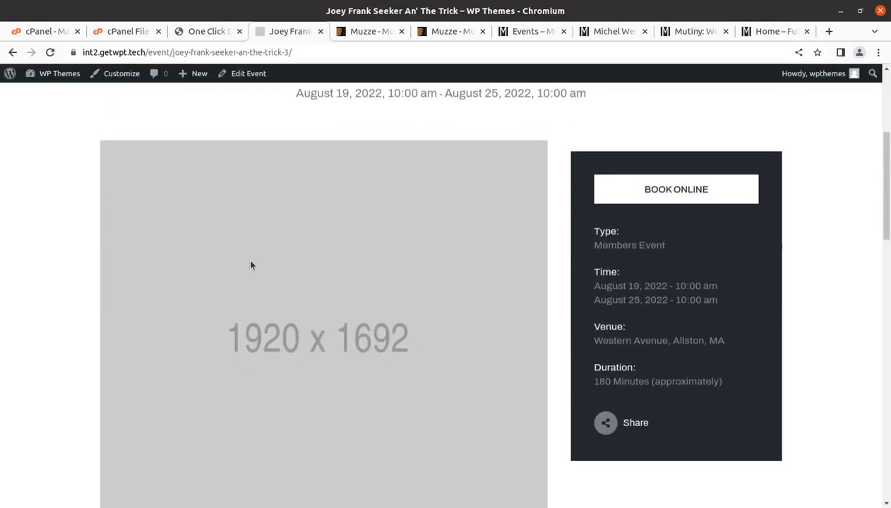
Follow the event's Book Online link to view the Buy Ticket page, and return to the event page
left_click(666, 198)
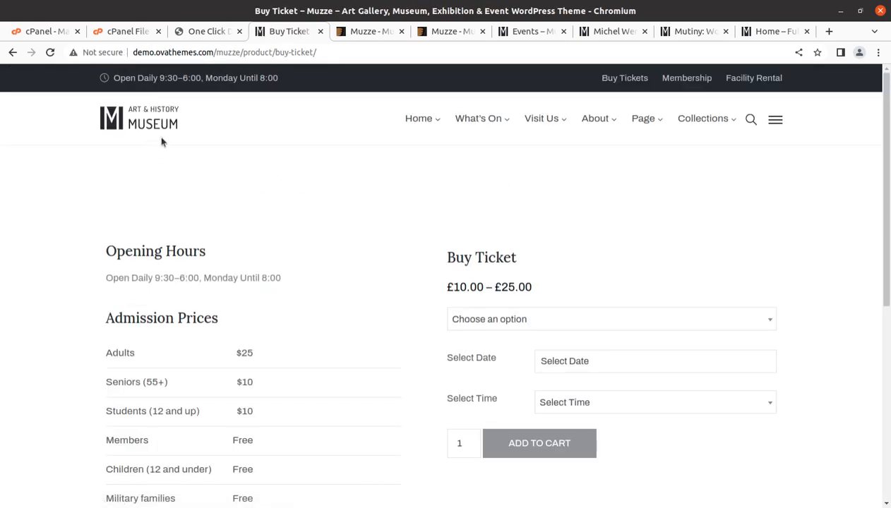
scroll(194, 198, "down", 2)
left_click(12, 52)
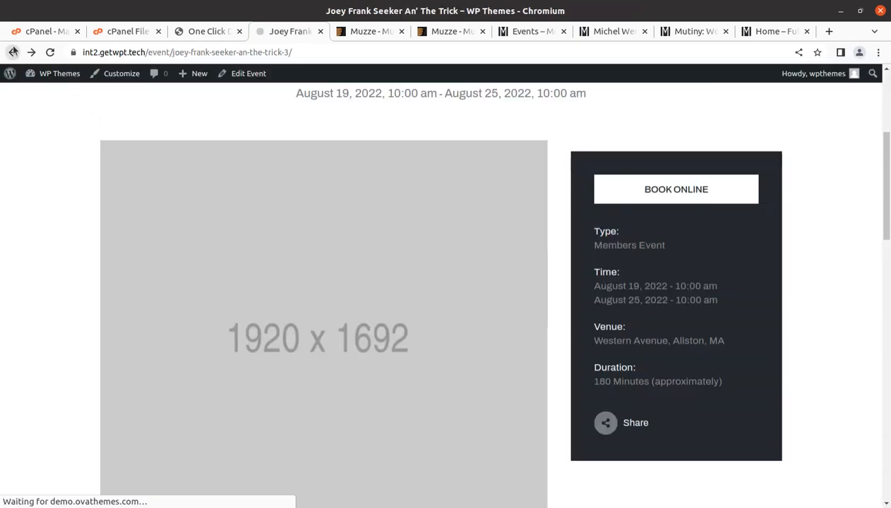
scroll(446, 212, "up", 4)
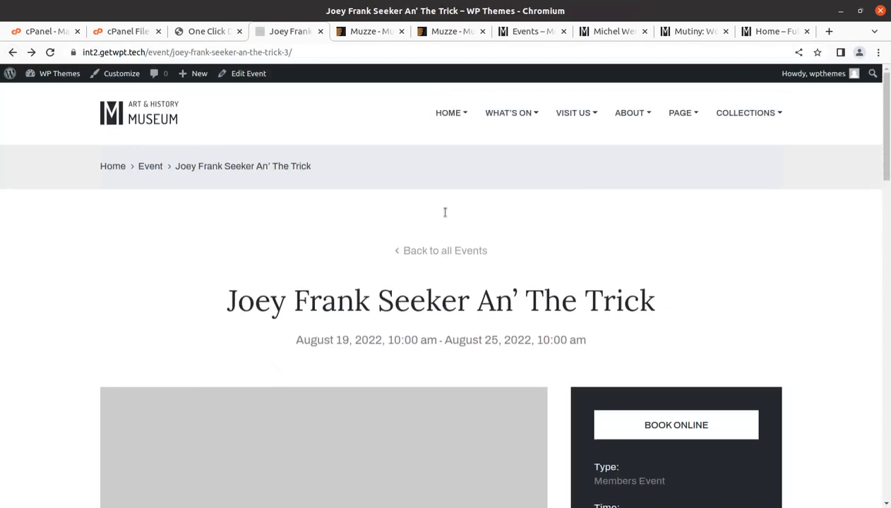
View the site's Mission and History page and return to the home page
mouse_move(633, 114)
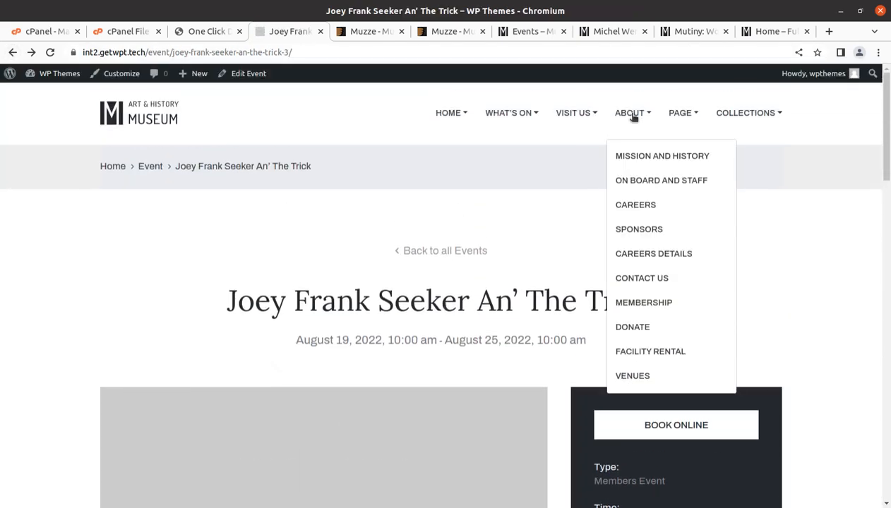
left_click(628, 157)
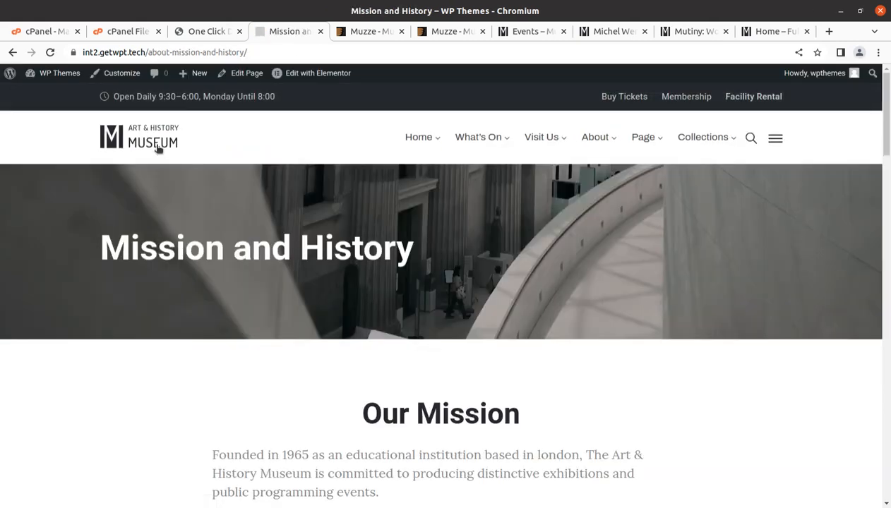
left_click(156, 149)
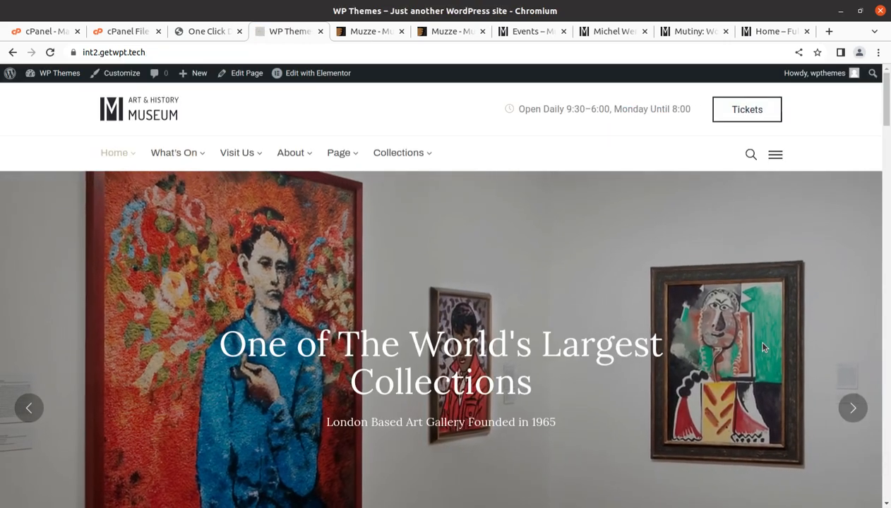
Return to the WordPress admin and open its Dashboard
left_click(203, 31)
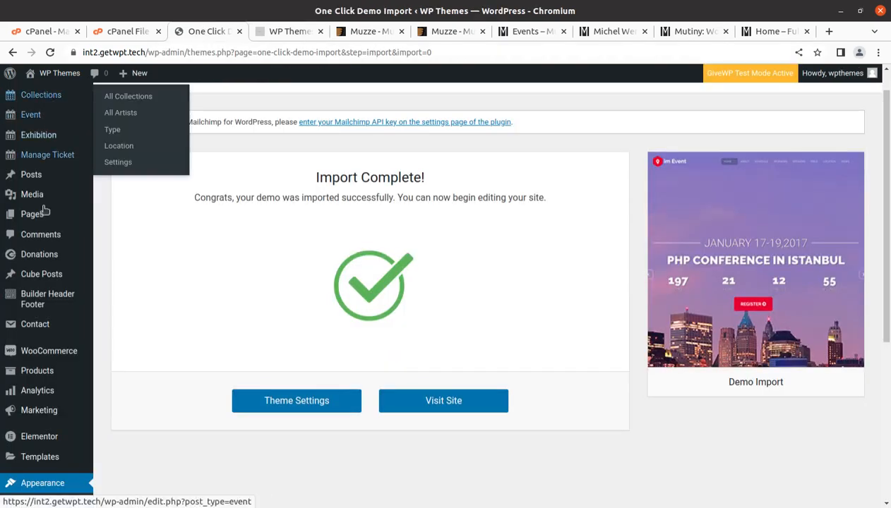
scroll(44, 194, "up", 1)
left_click(44, 101)
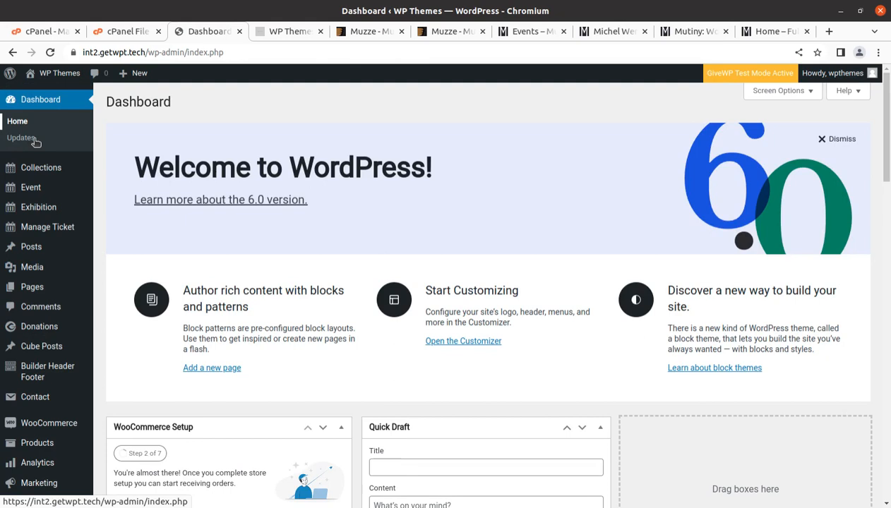
Open all collections in a new browser tab, view the first collection item's page down to its artwork details, and close that tab
mouse_move(31, 170)
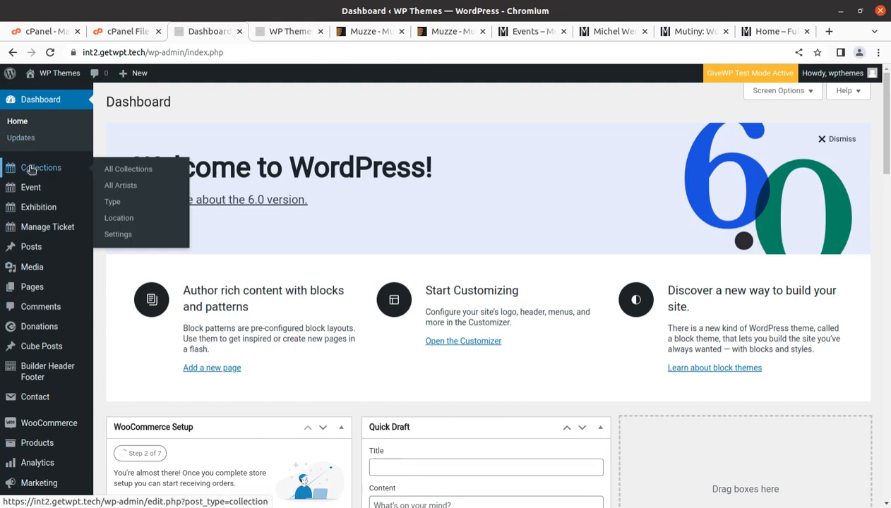
middle_click(128, 174)
left_click(253, 31)
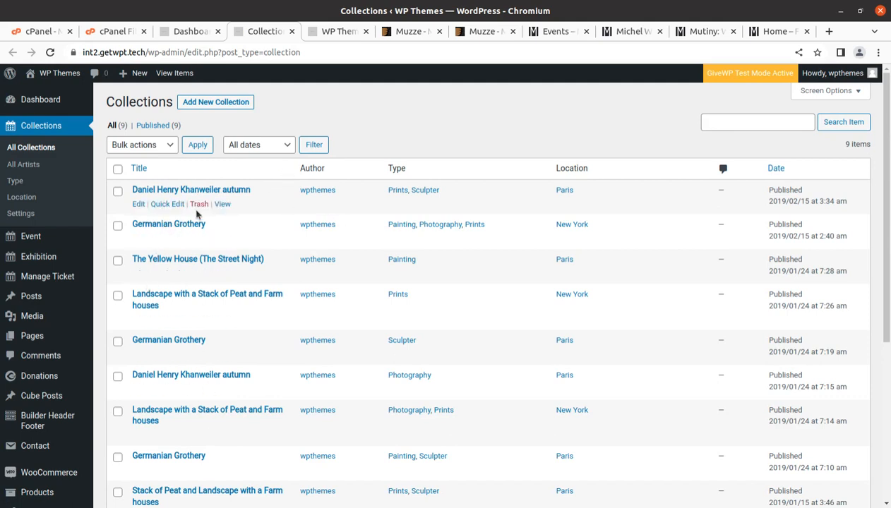
left_click(222, 204)
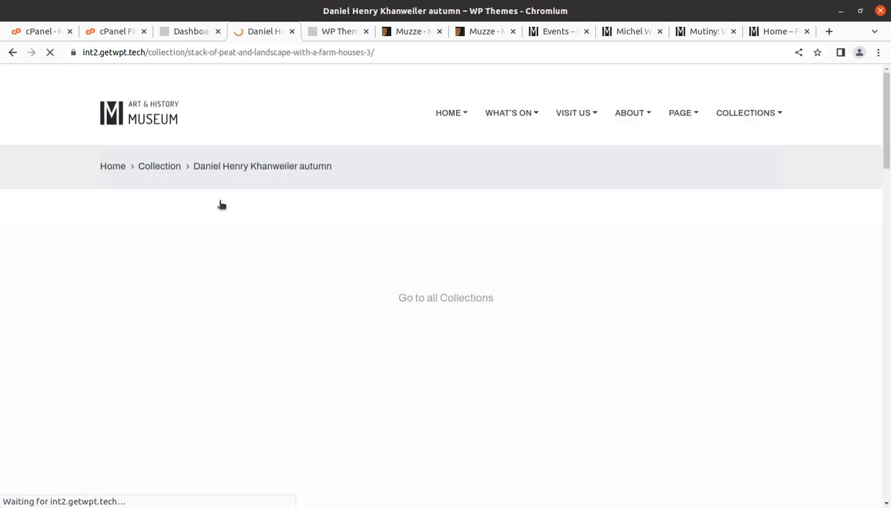
scroll(188, 270, "down", 10)
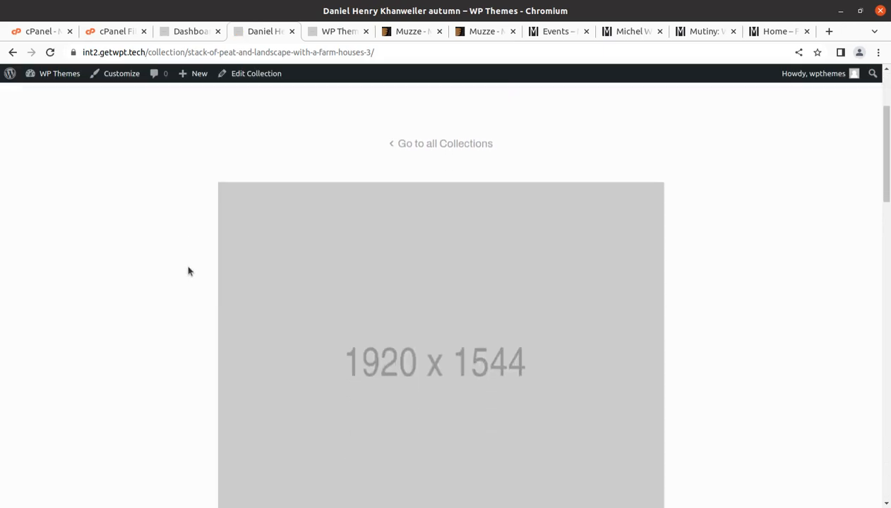
scroll(189, 270, "down", 4)
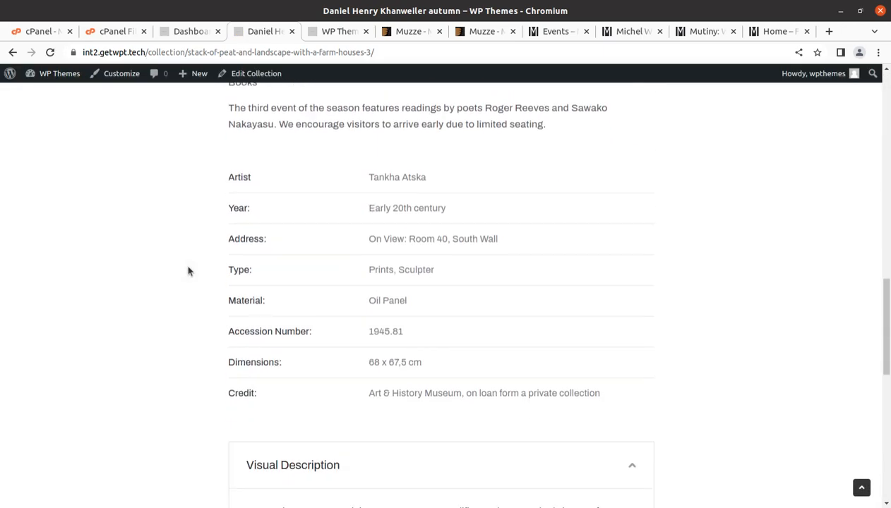
left_click(292, 32)
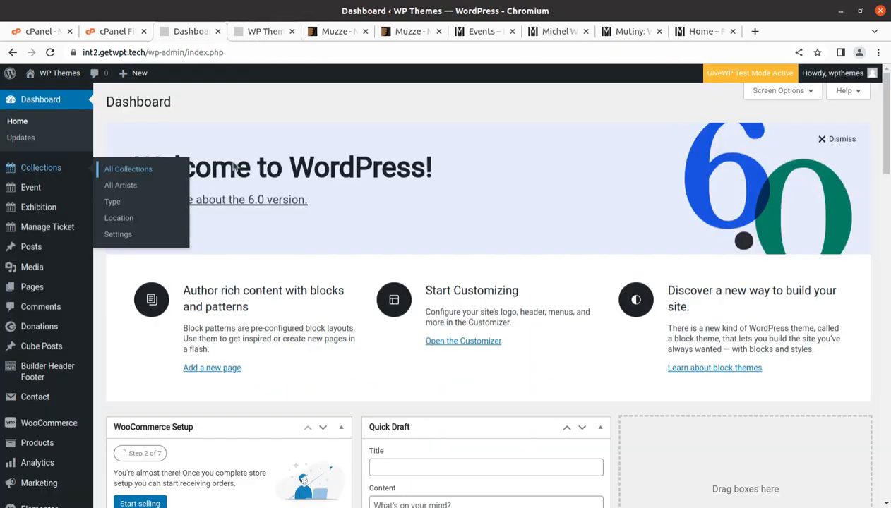
Look through the full list of imported collections in the admin and open the list of all artists
left_click(143, 174)
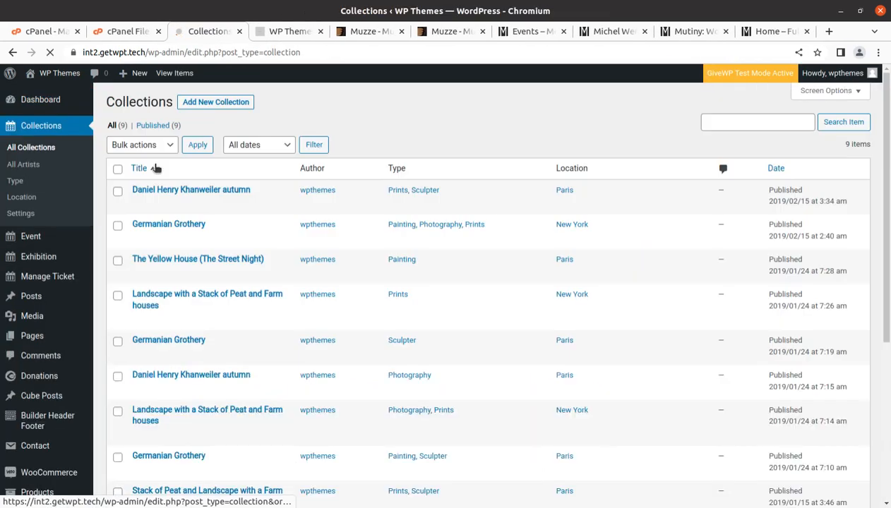
scroll(209, 275, "down", 4)
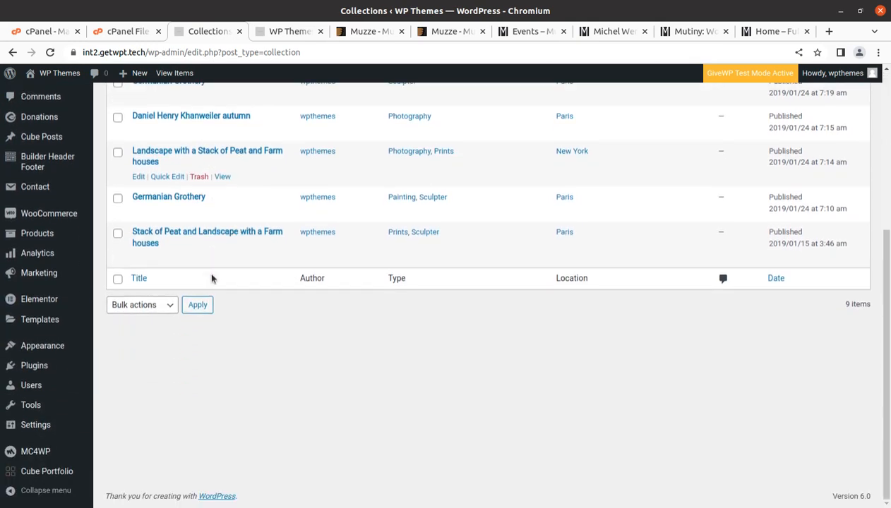
scroll(209, 178, "up", 2)
scroll(173, 300, "up", 3)
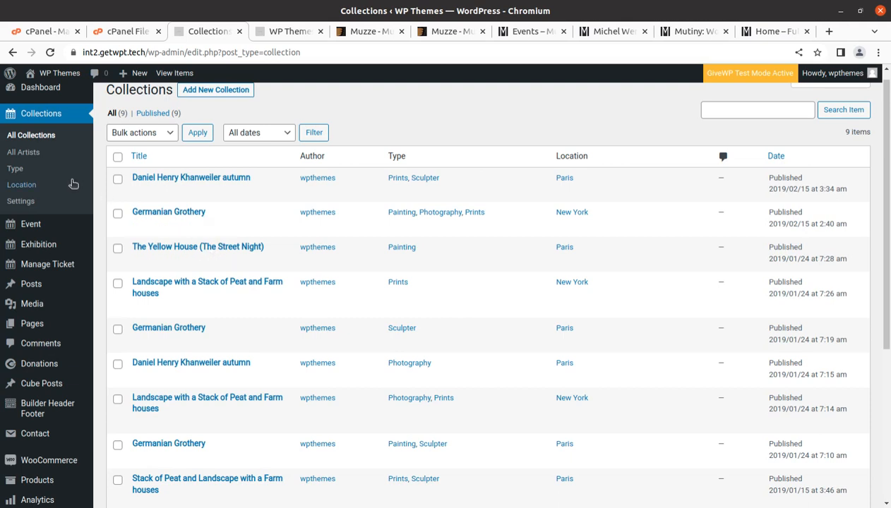
left_click(23, 154)
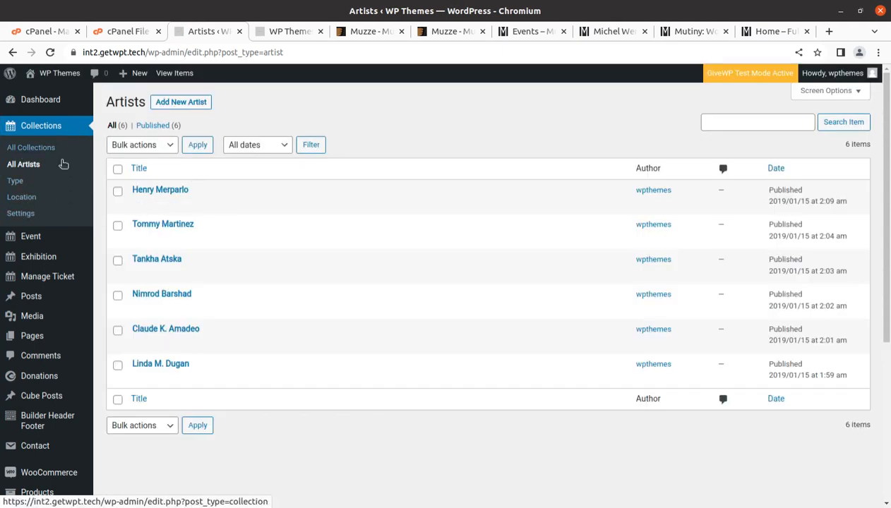
Open the list of all events in a separate browser tab and view the "Rough Cut: Independent Japanese Antiquity" Gallery Talk event page
mouse_move(37, 239)
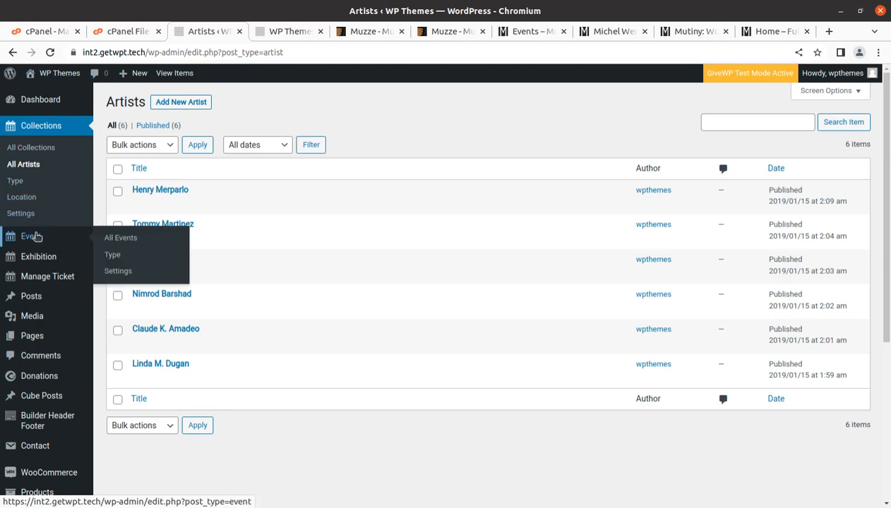
left_click(115, 240)
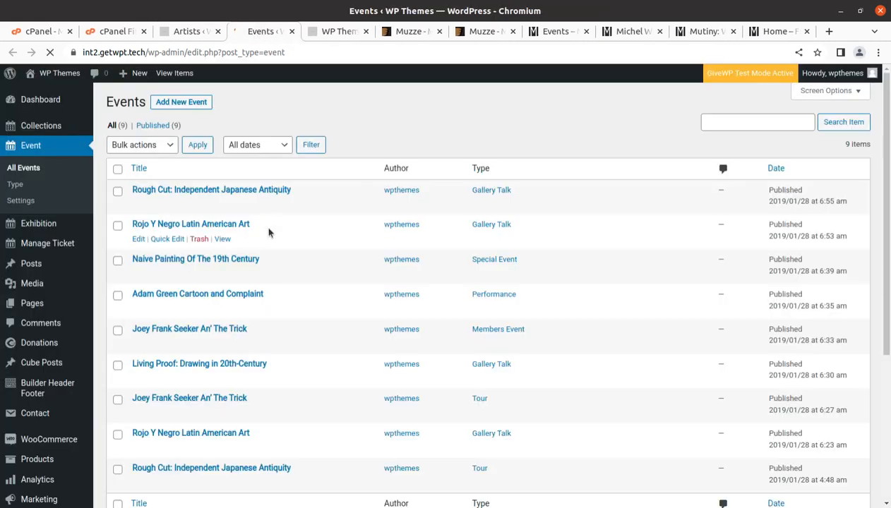
left_click(222, 204)
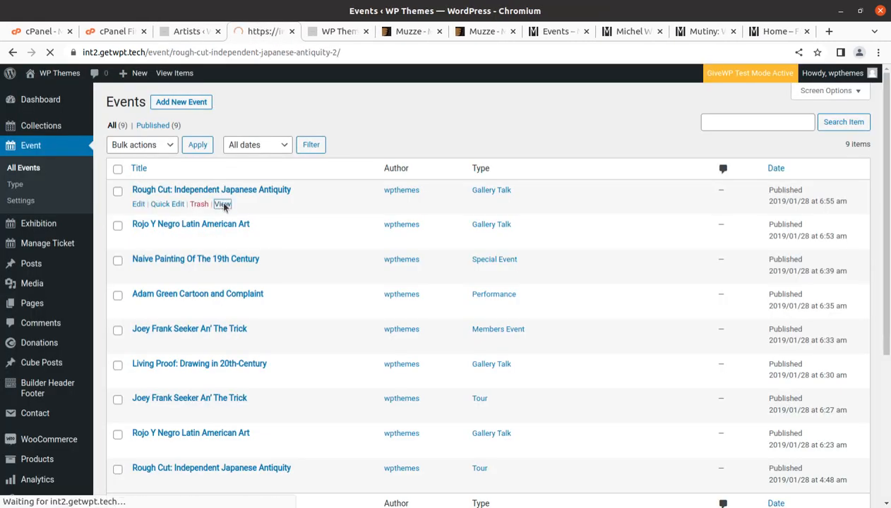
scroll(319, 238, "down", 4)
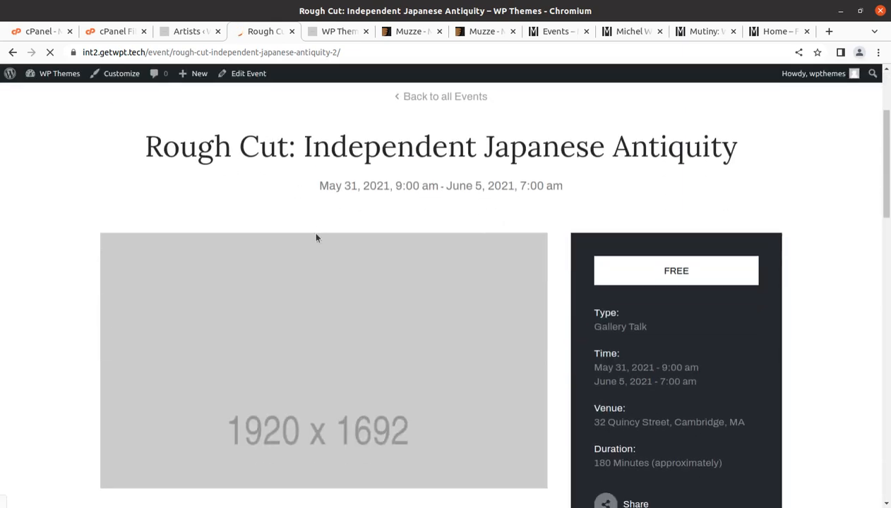
Examine the "Rough Cut: Independent Japanese Antiquity" event page down to its comment form and close its browser tab
scroll(316, 238, "down", 10)
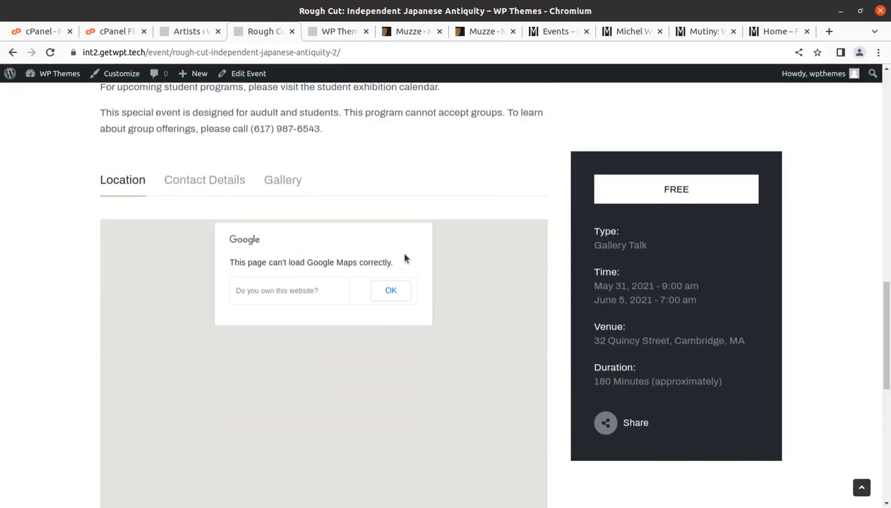
scroll(489, 257, "down", 4)
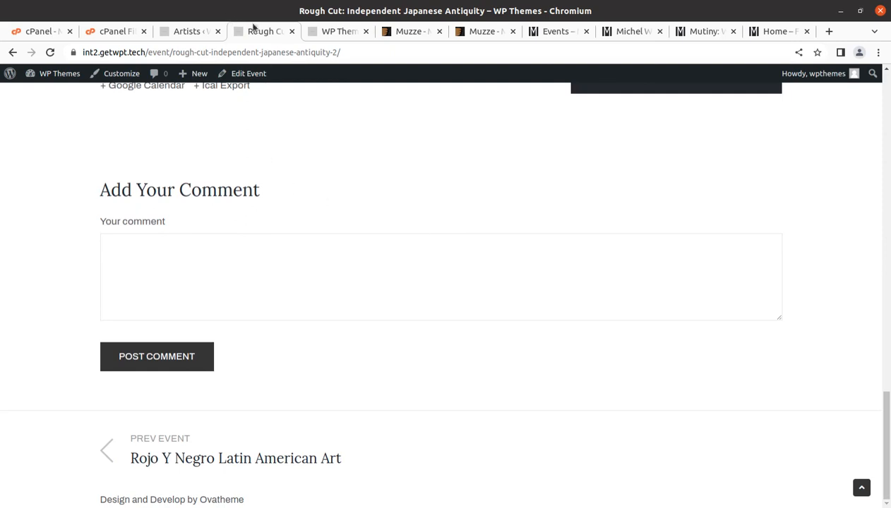
left_click(292, 32)
Open the list of all exhibitions in a new browser tab and look through the imported entries
mouse_move(53, 256)
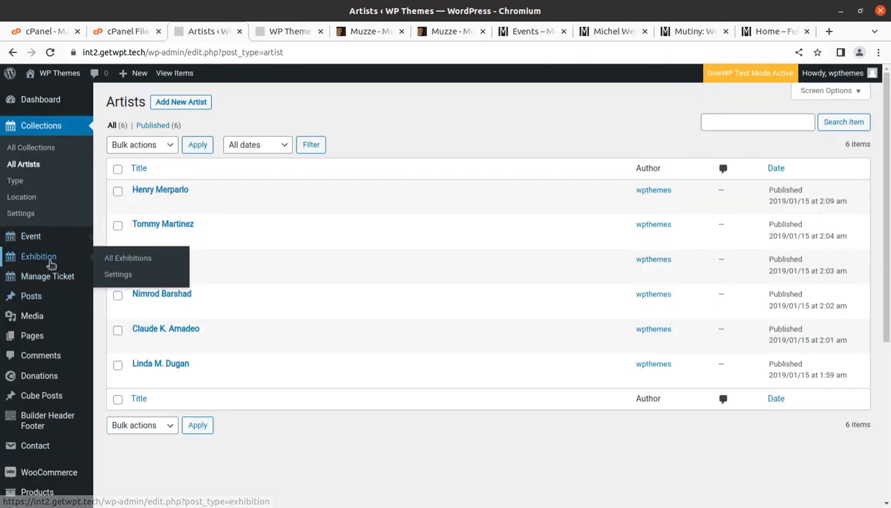
middle_click(126, 264)
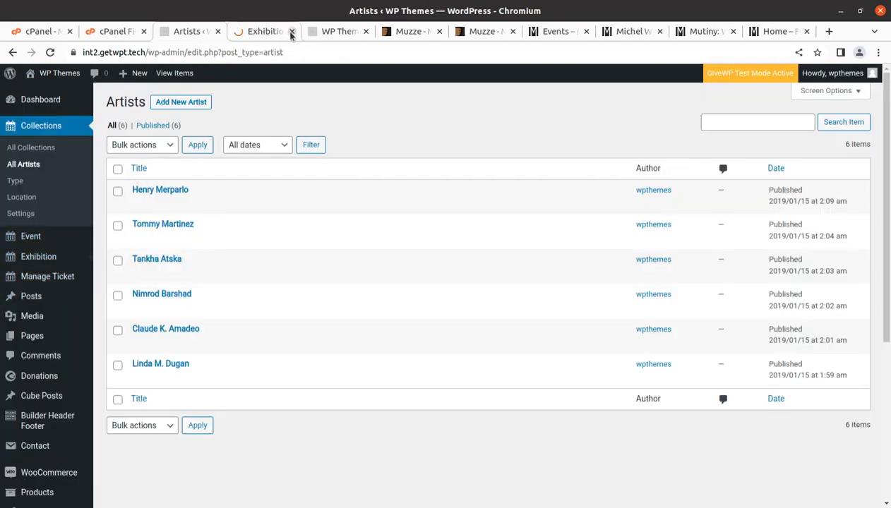
left_click(266, 32)
scroll(244, 233, "down", 5)
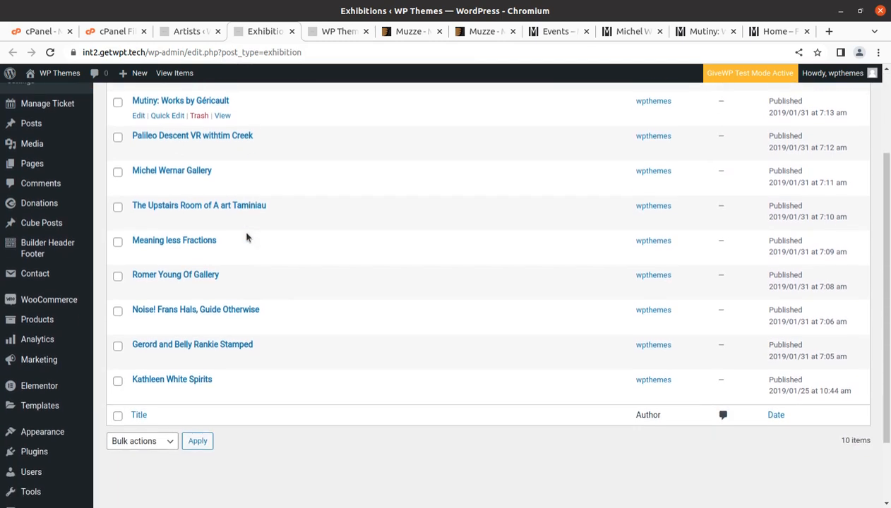
scroll(246, 237, "up", 4)
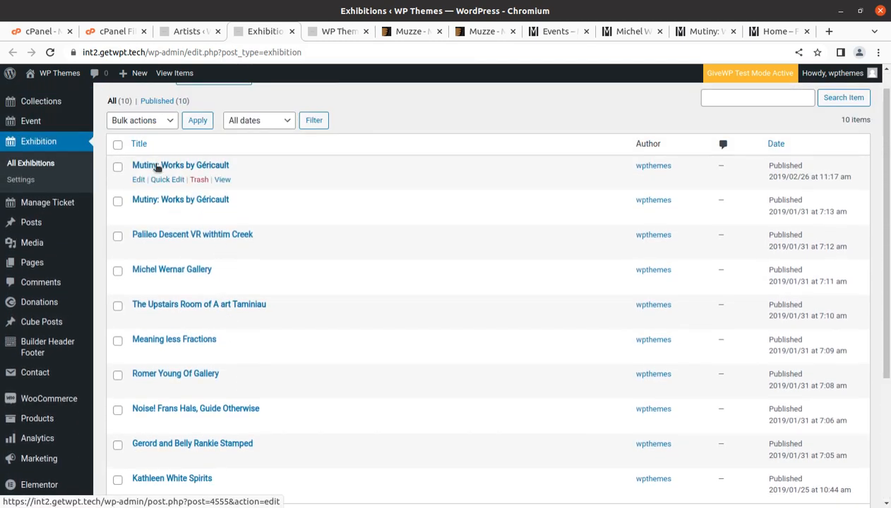
View the first "Mutiny: Works by Géricault" exhibition page in a separate browser tab down to its description, and close that tab
middle_click(222, 180)
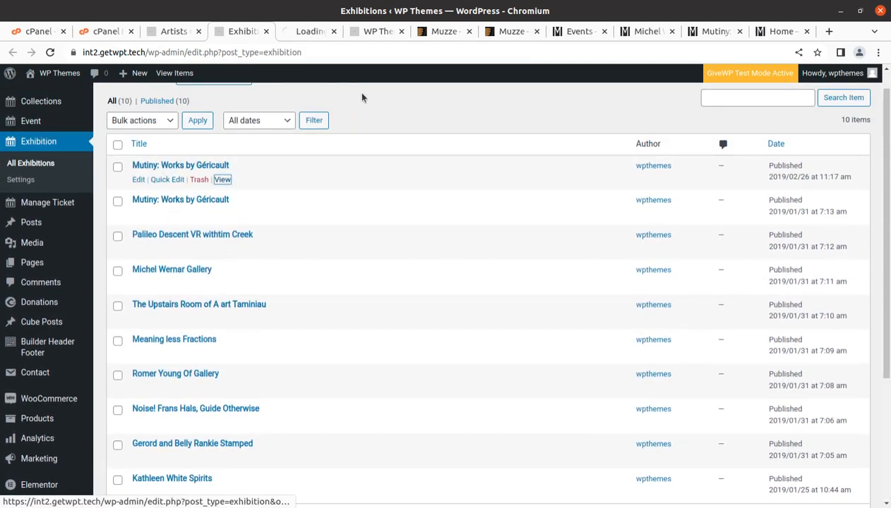
left_click(302, 31)
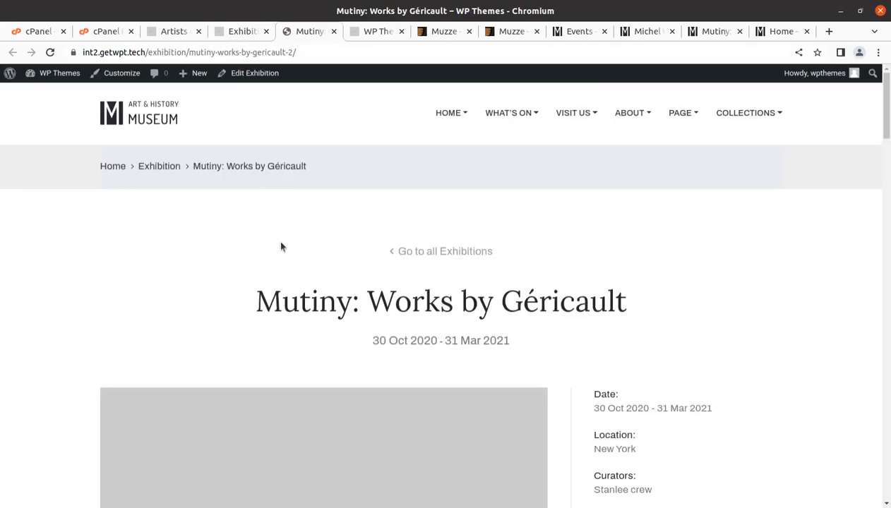
scroll(280, 246, "down", 5)
scroll(280, 246, "down", 3)
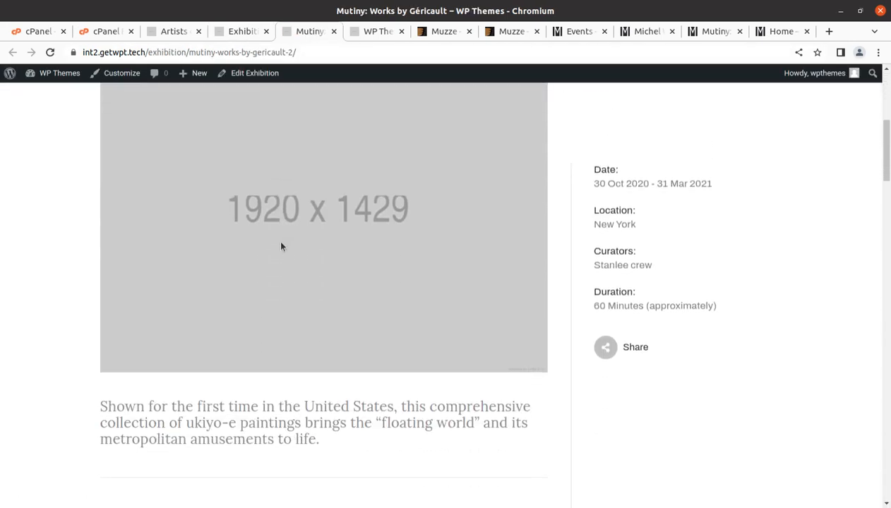
left_click(333, 31)
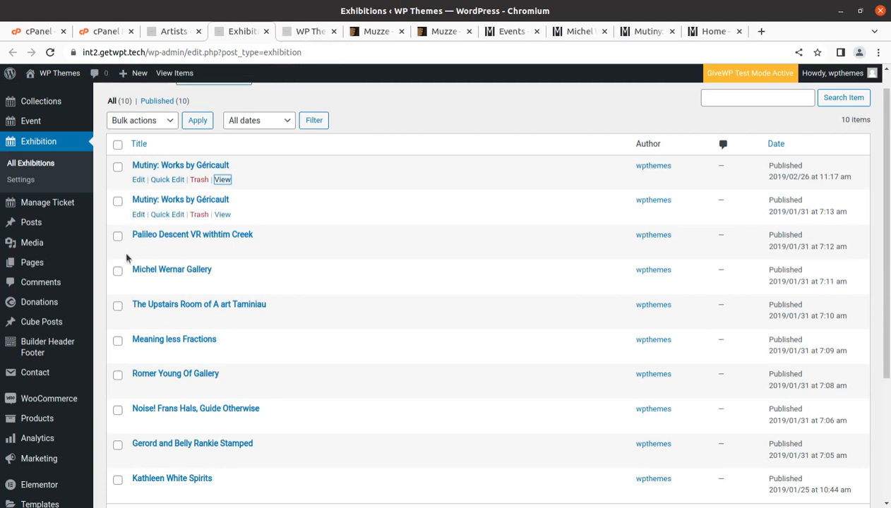
Open the Manage Ticket page and check the calendars of its From day and To day filters
mouse_move(30, 202)
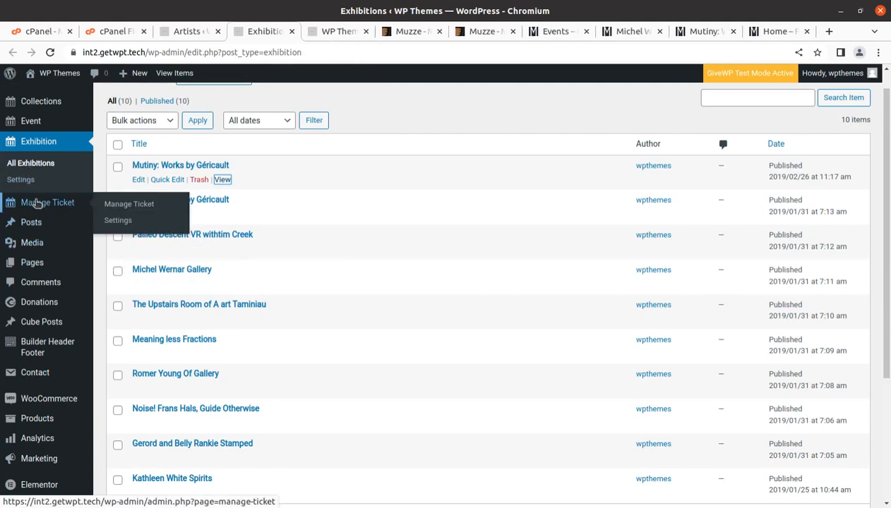
left_click(129, 205)
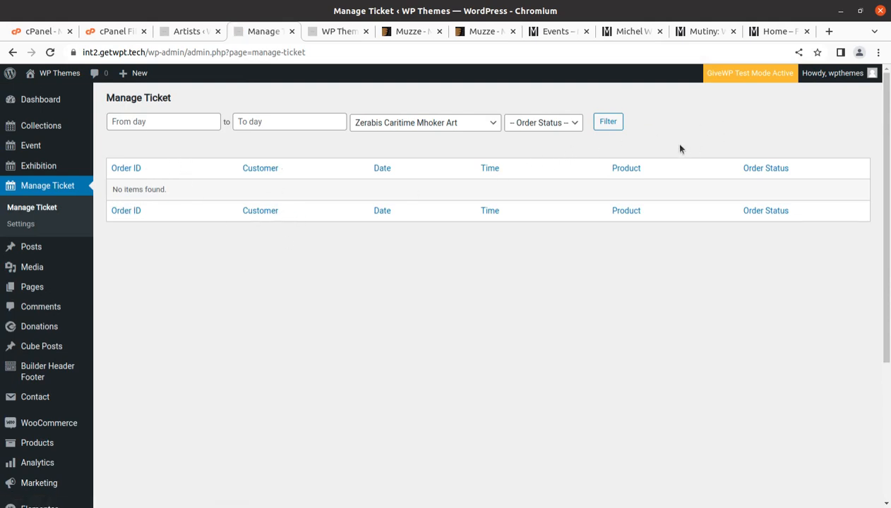
left_click(178, 124)
left_click(239, 123)
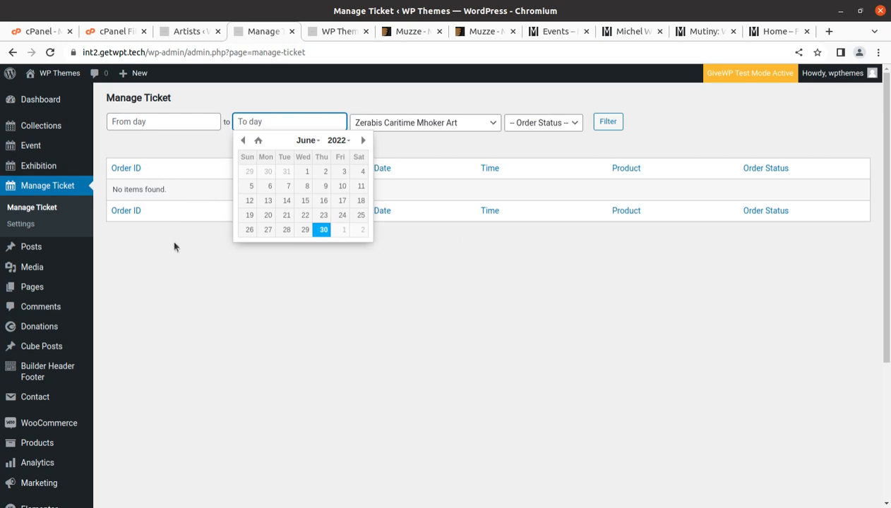
Open the list of all donation forms in a new browser tab, view it, and close that tab
mouse_move(27, 247)
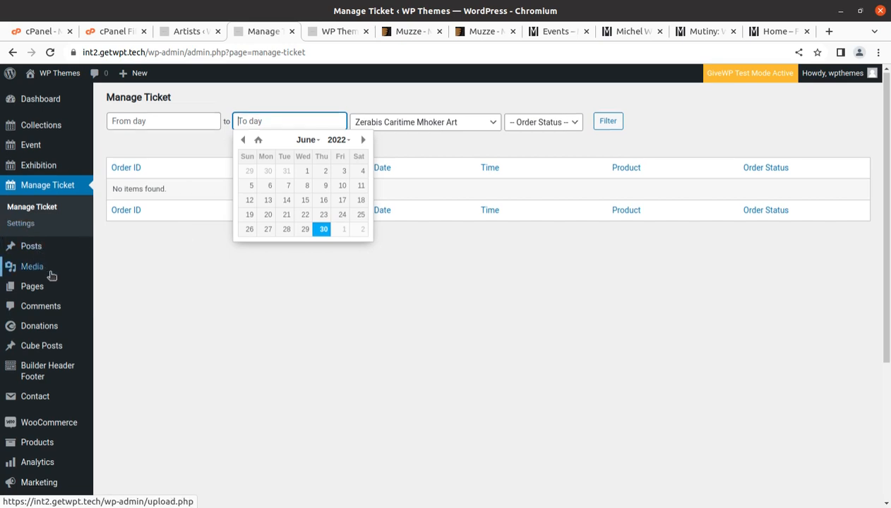
scroll(42, 283, "down", 3)
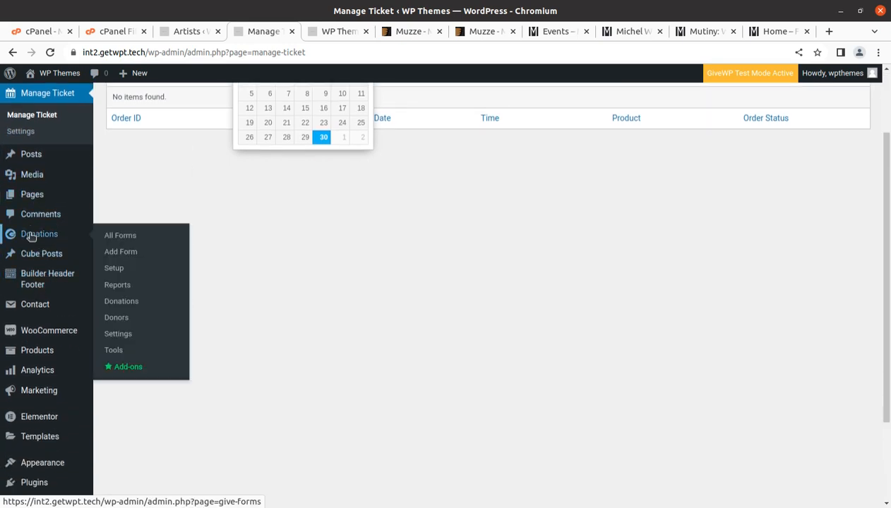
middle_click(106, 241)
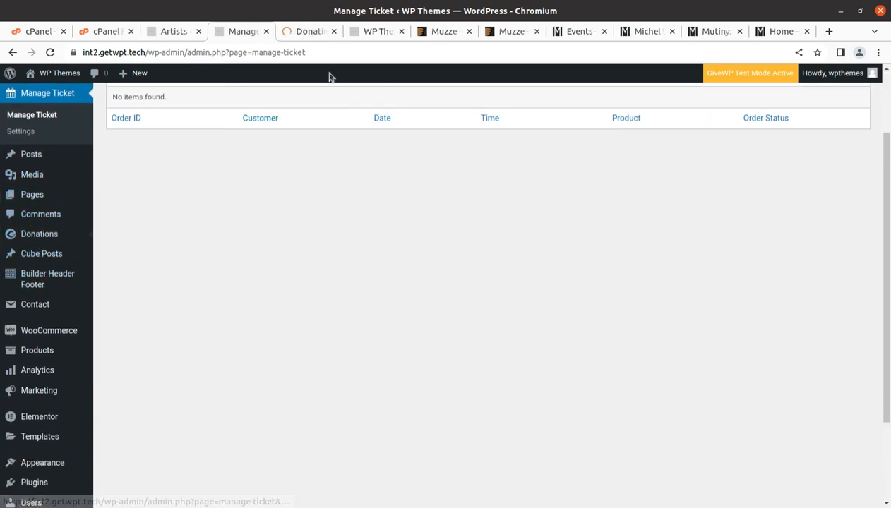
left_click(305, 35)
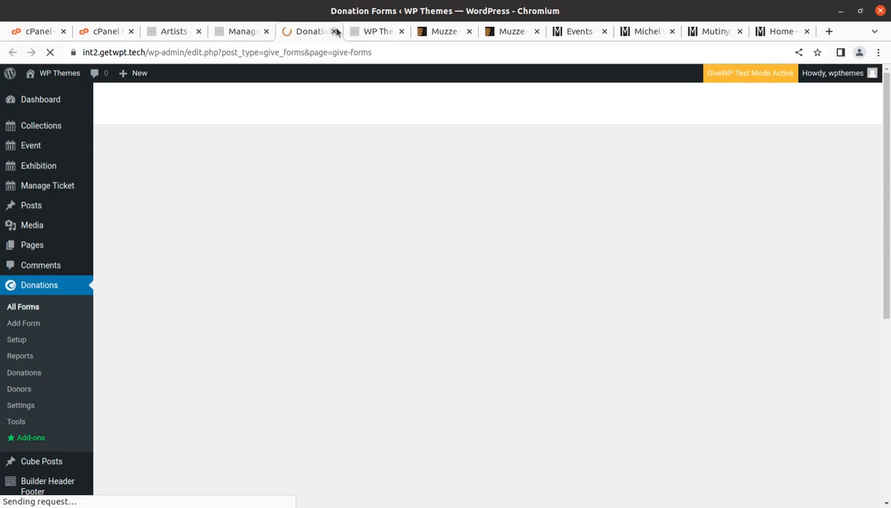
left_click(336, 31)
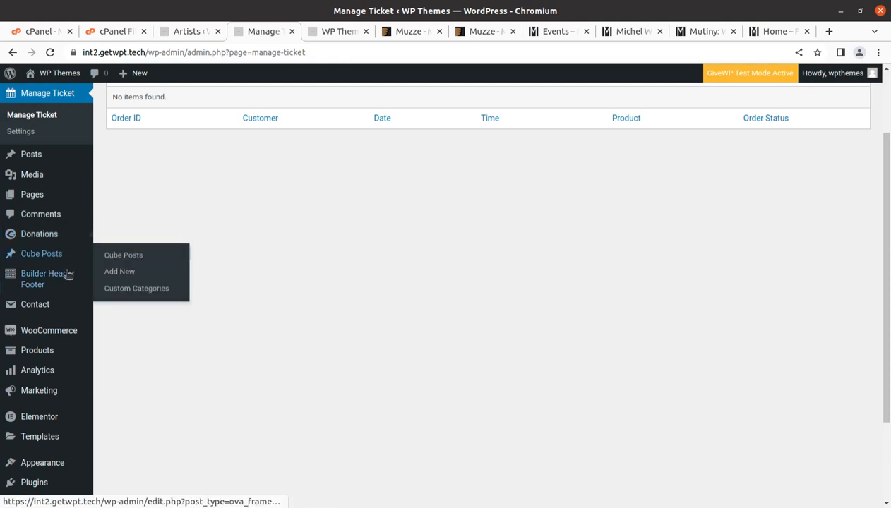
Look through the remaining admin sections and open the Cube Portfolio editing page in a new browser tab
scroll(65, 274, "down", 2)
mouse_move(40, 223)
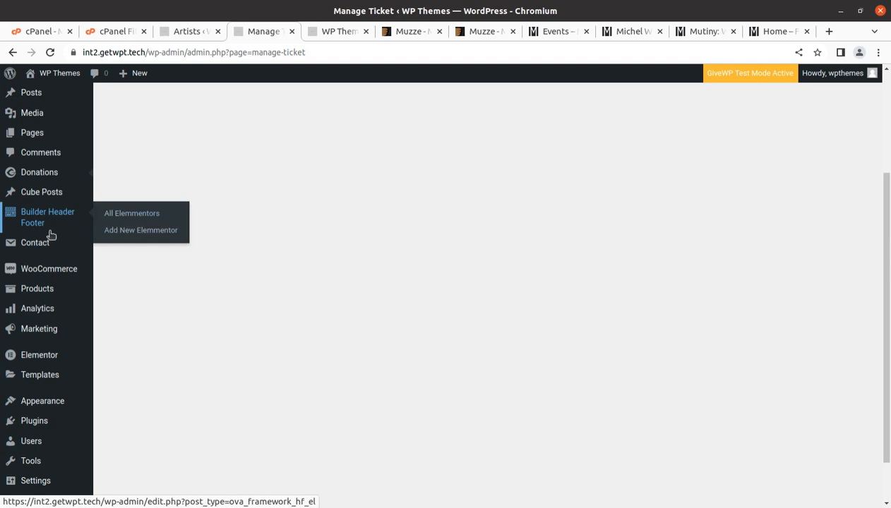
scroll(53, 233, "down", 2)
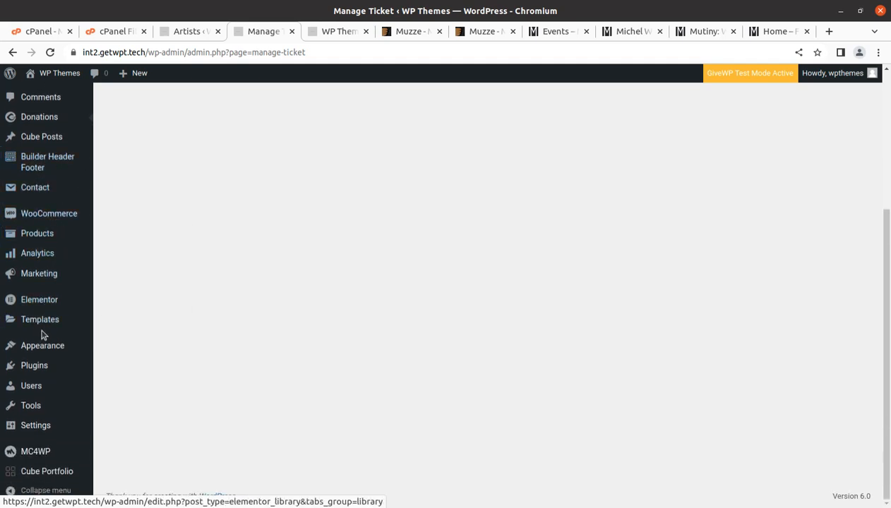
mouse_move(45, 346)
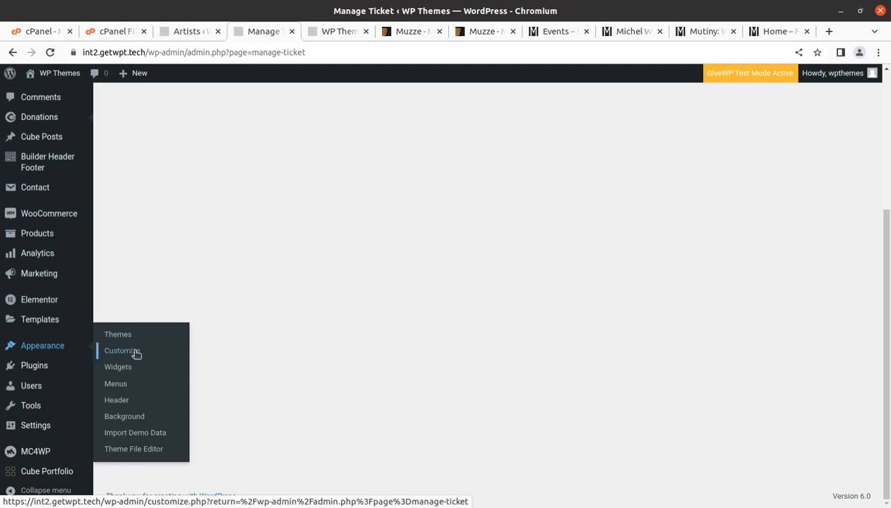
mouse_move(47, 474)
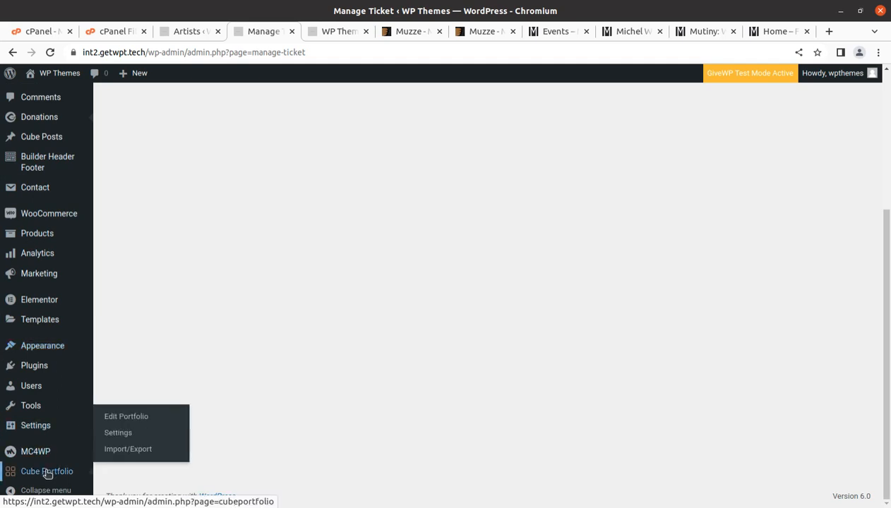
middle_click(131, 418)
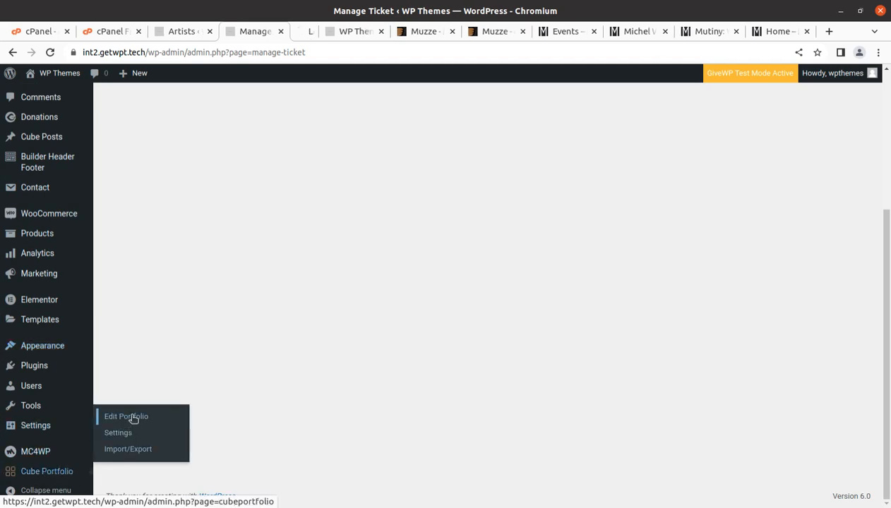
left_click(308, 31)
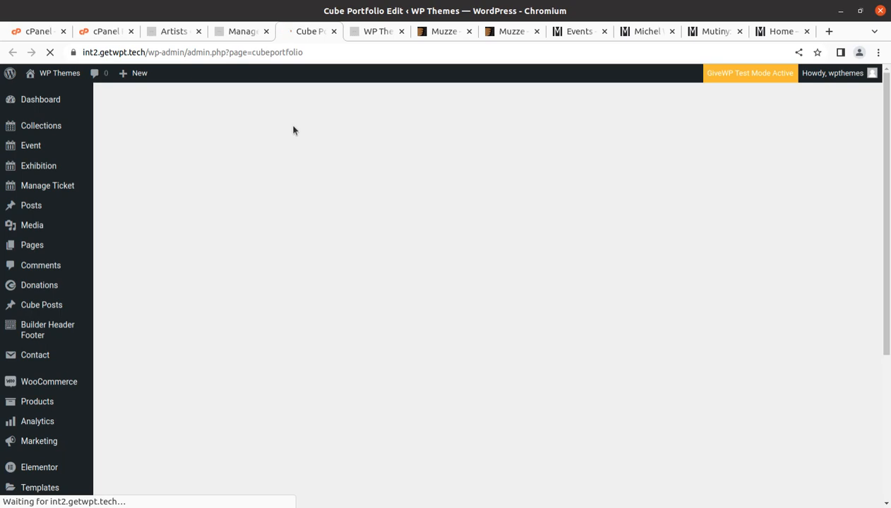
Open the theme Customizer for the Muzze theme from the Cube Portfolio page
scroll(81, 363, "down", 4)
scroll(81, 363, "down", 2)
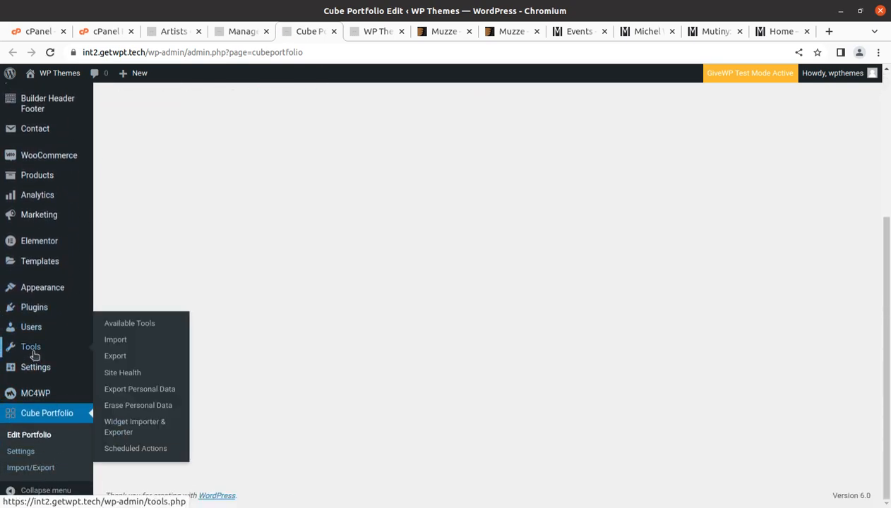
scroll(12, 351, "up", 3)
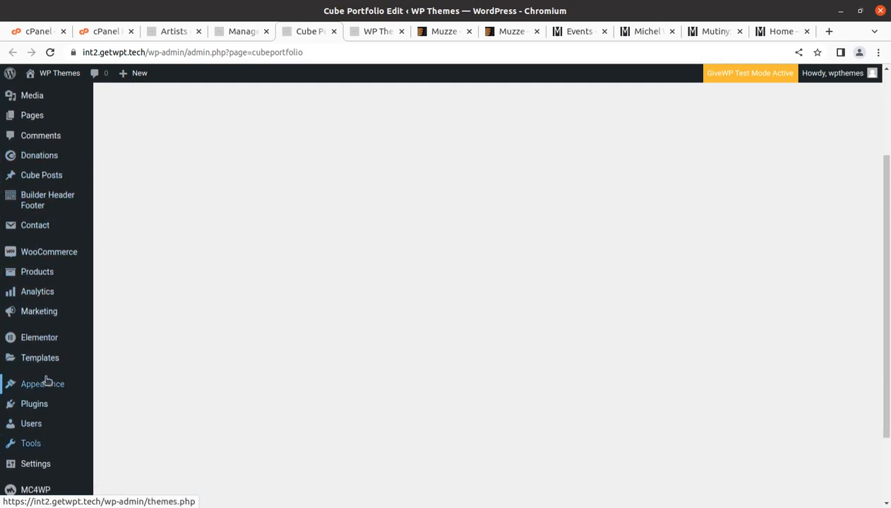
scroll(46, 381, "up", 3)
scroll(47, 382, "down", 3)
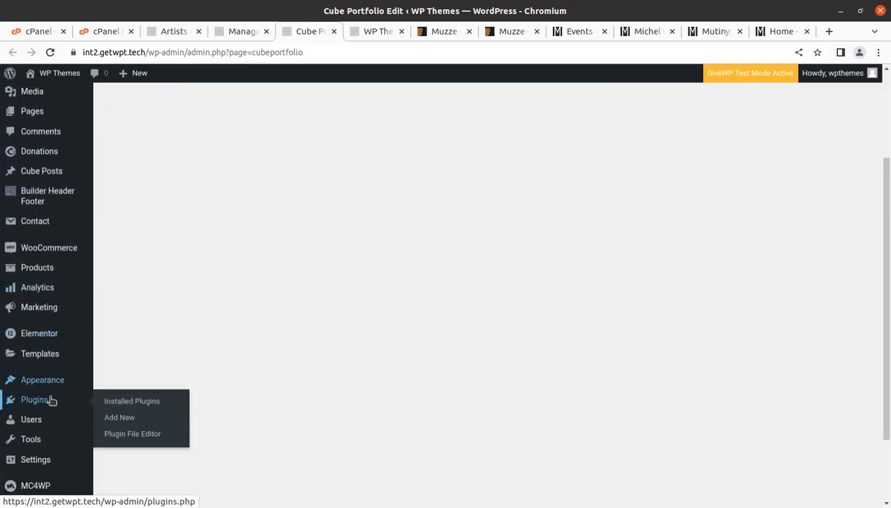
mouse_move(42, 381)
left_click(115, 376)
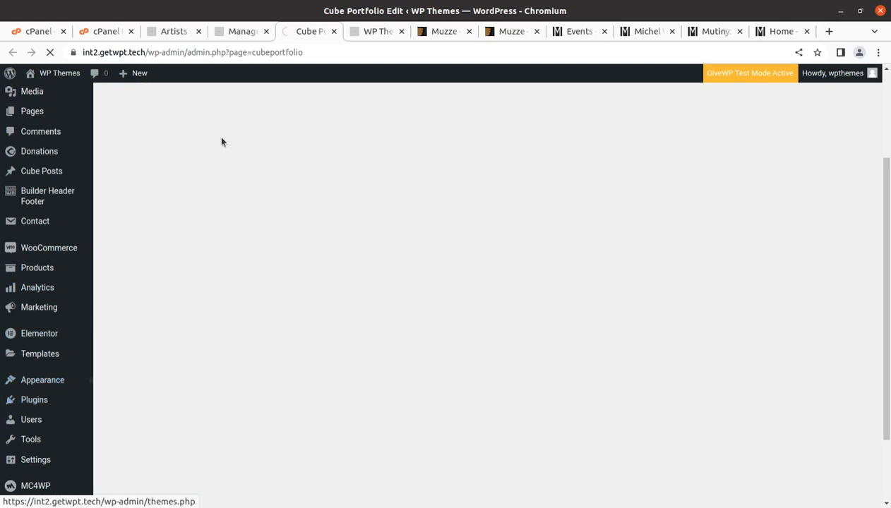
left_click(246, 36)
left_click(294, 34)
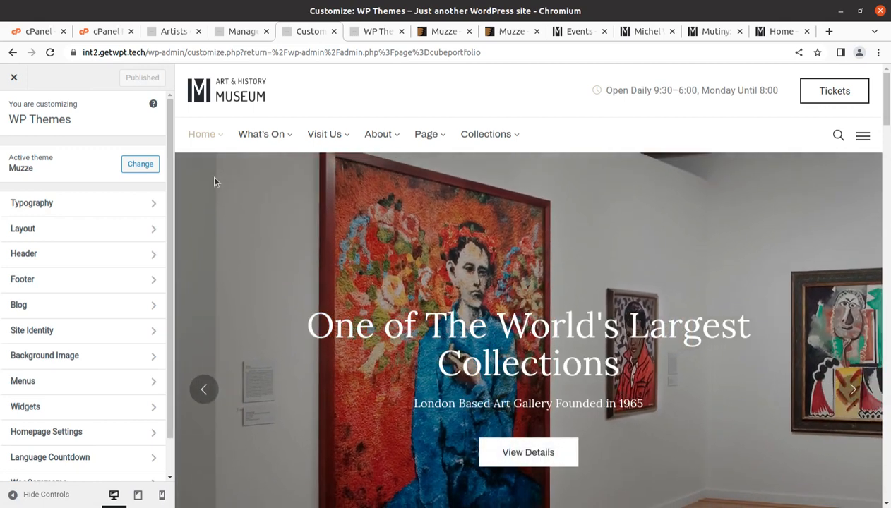
Review the Customizer's Typography settings, including the general font, second font and colour options, and return to the section overview
left_click(62, 203)
scroll(157, 249, "down", 2)
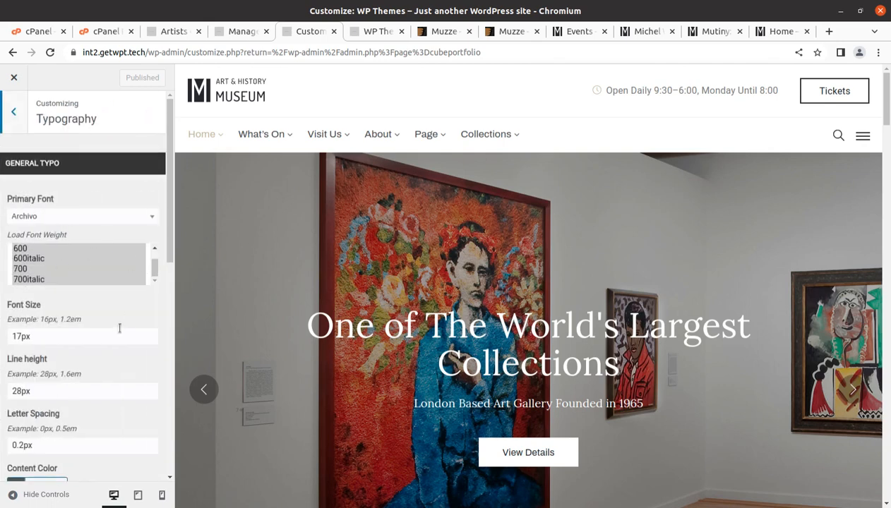
scroll(118, 322, "down", 3)
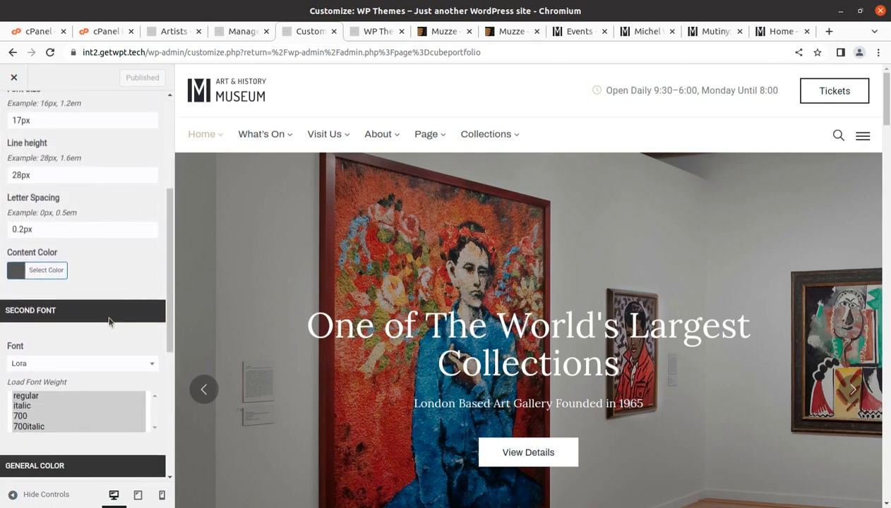
scroll(72, 247, "up", 2)
left_click(23, 120)
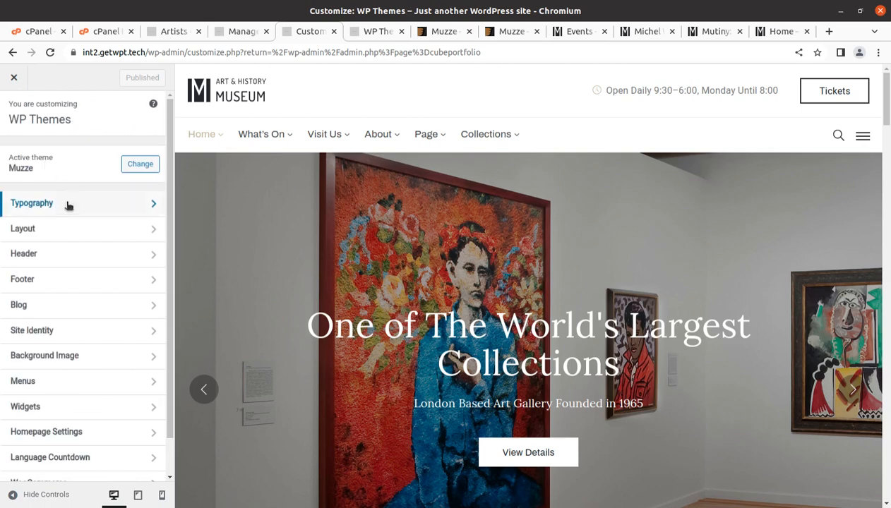
Review the Customizer's Layout settings and open its Header settings
left_click(65, 235)
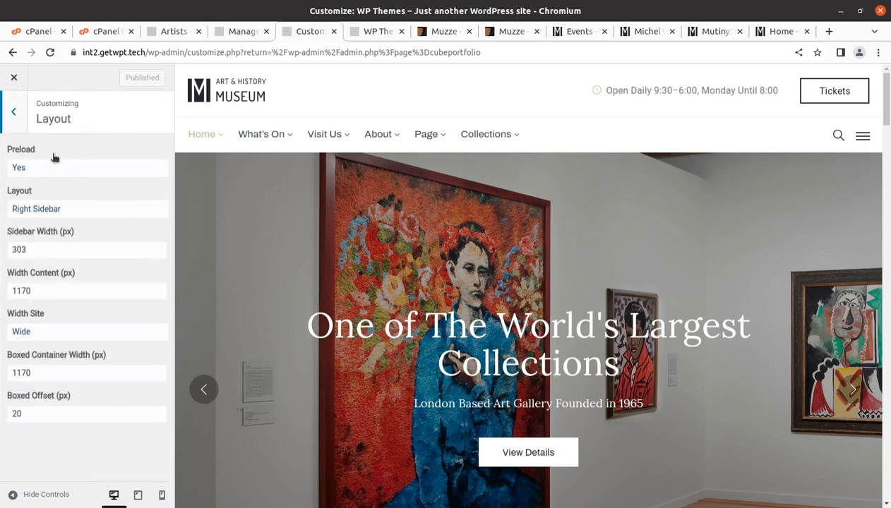
left_click(15, 112)
scroll(86, 237, "down", 1)
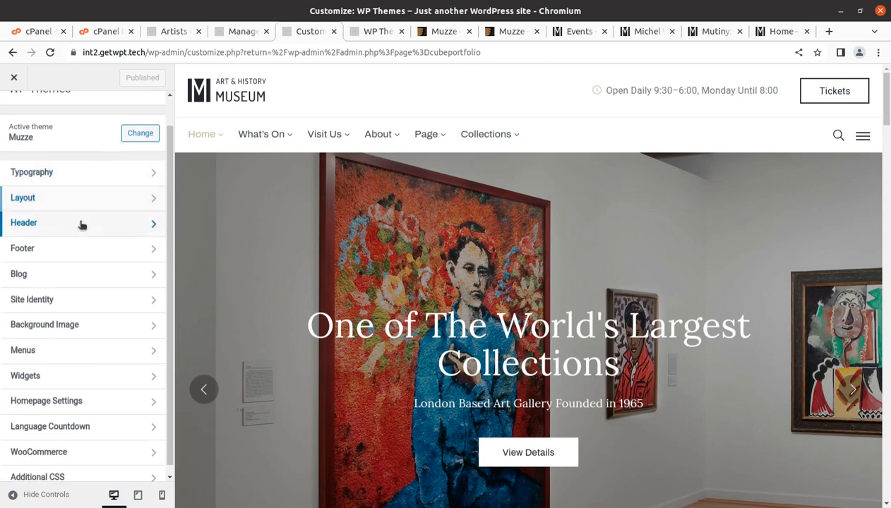
left_click(82, 225)
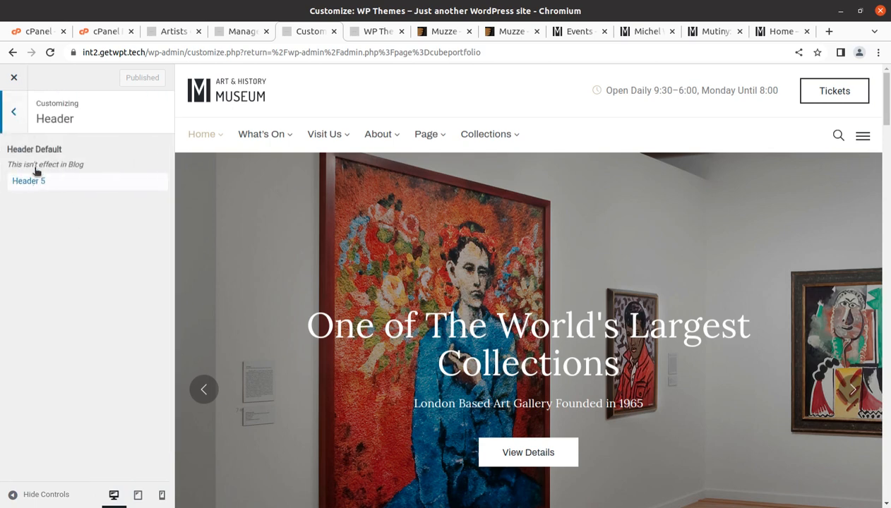
Leave the Header settings and review the Customizer's Footer and Site Identity sections
left_click(16, 117)
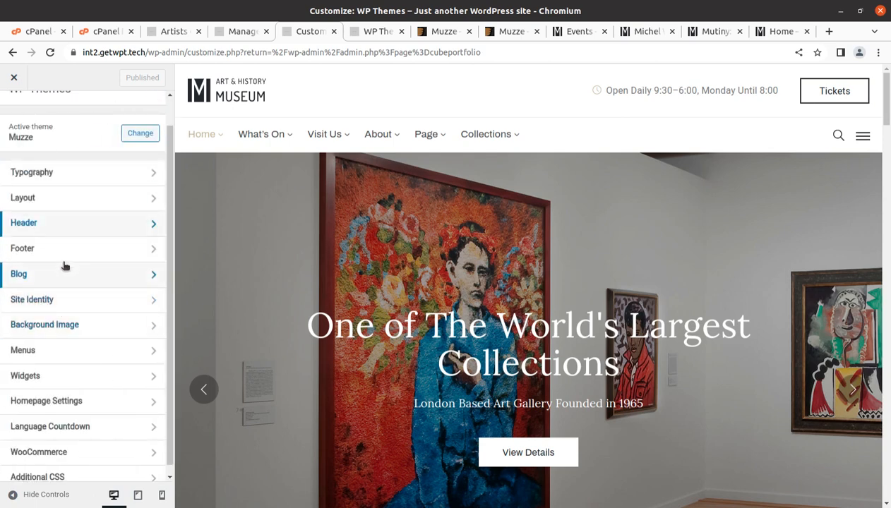
left_click(71, 255)
left_click(16, 113)
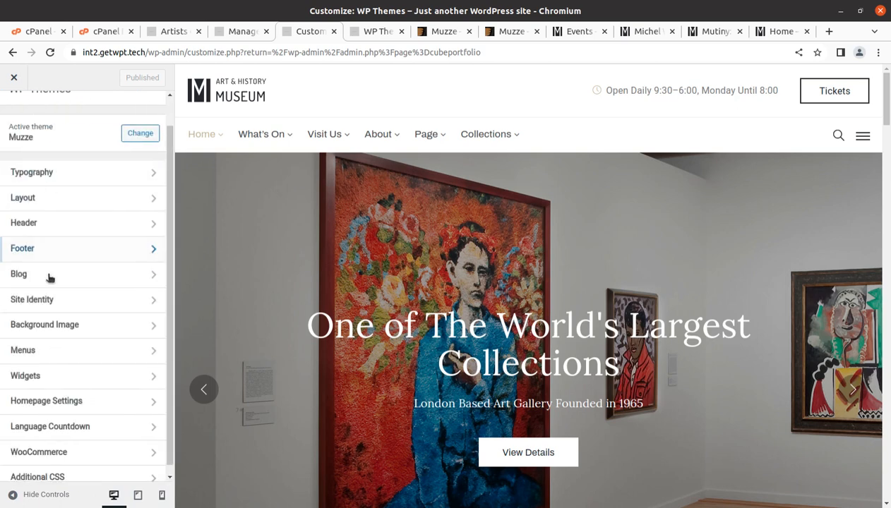
left_click(55, 306)
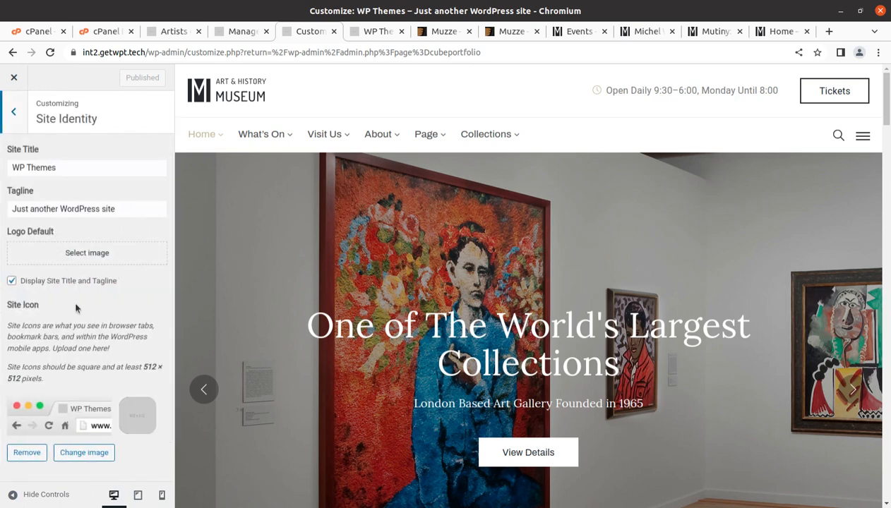
left_click(23, 113)
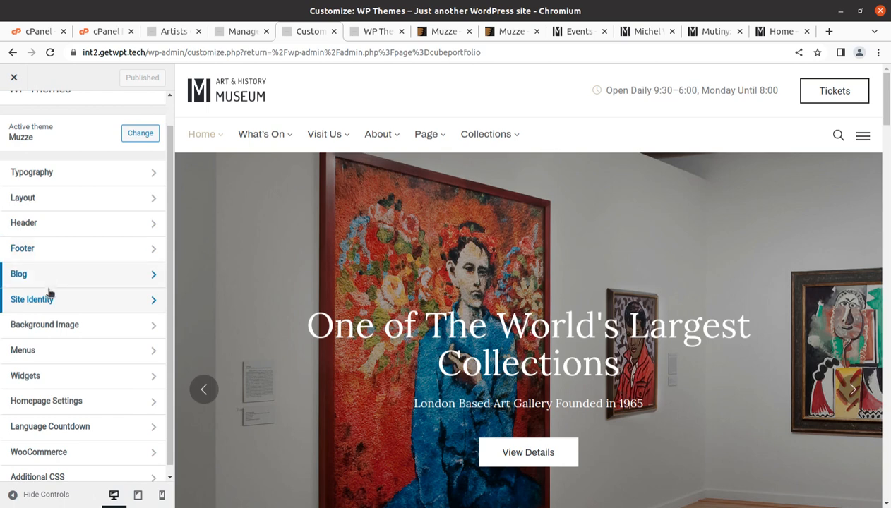
Review the Customizer's Homepage Settings, then close the Customizer to return to the Cube Portfolio page
scroll(56, 322, "down", 1)
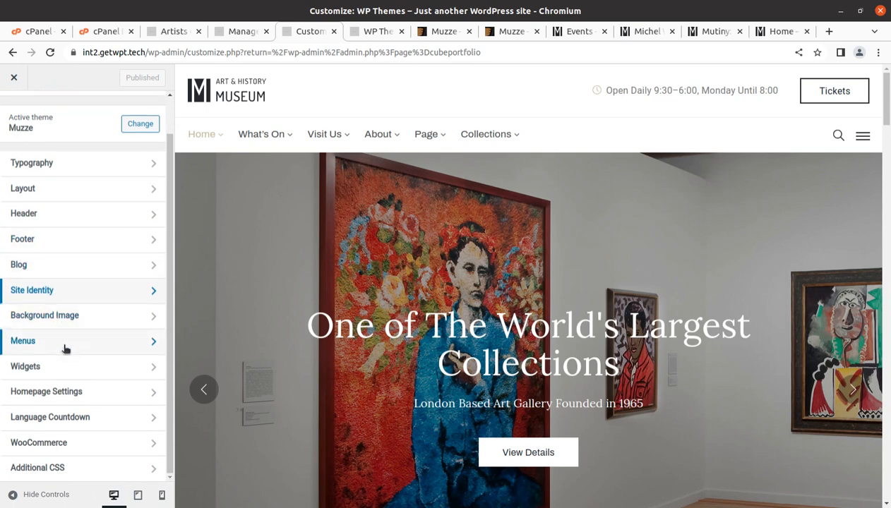
left_click(69, 394)
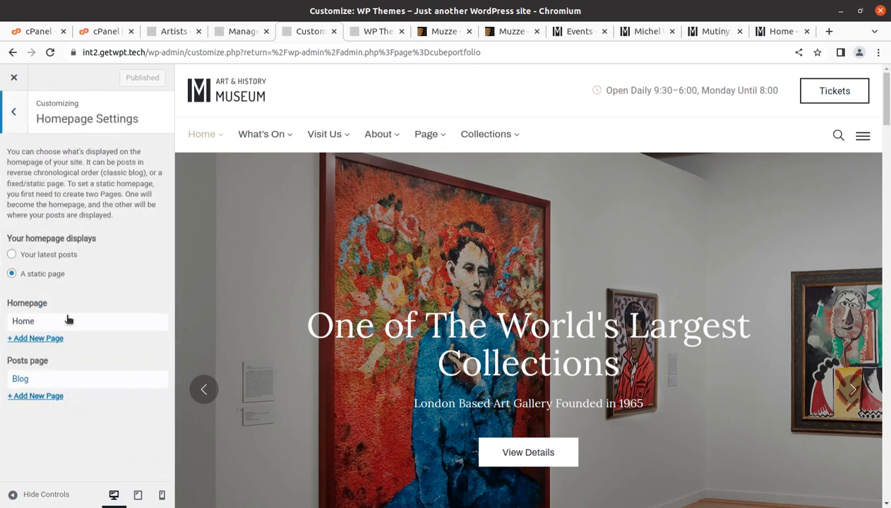
left_click(23, 121)
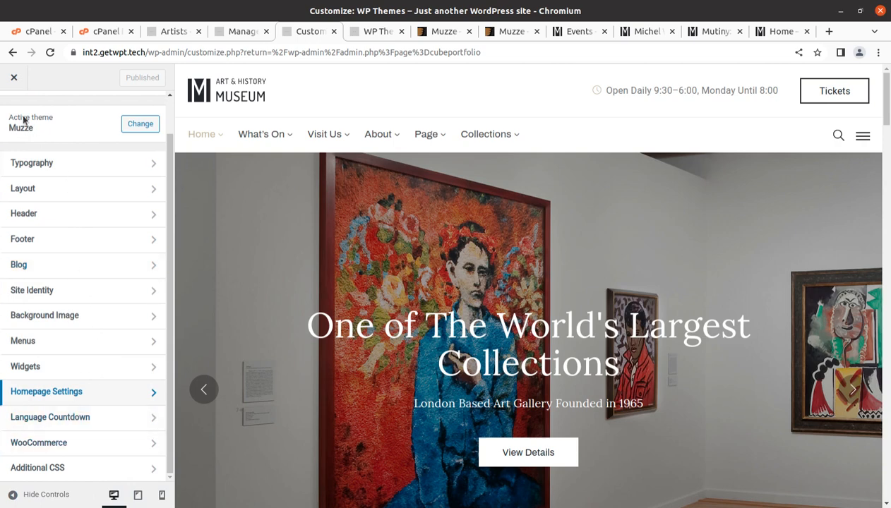
scroll(96, 257, "up", 2)
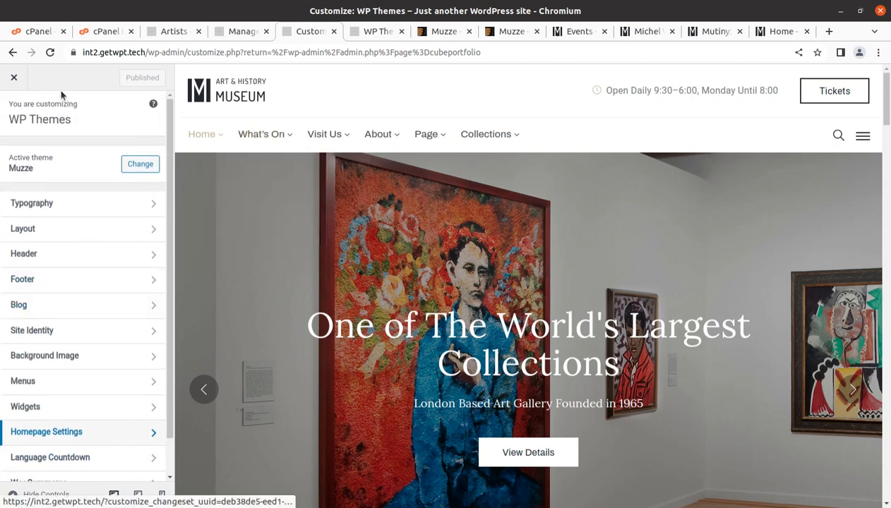
left_click(15, 77)
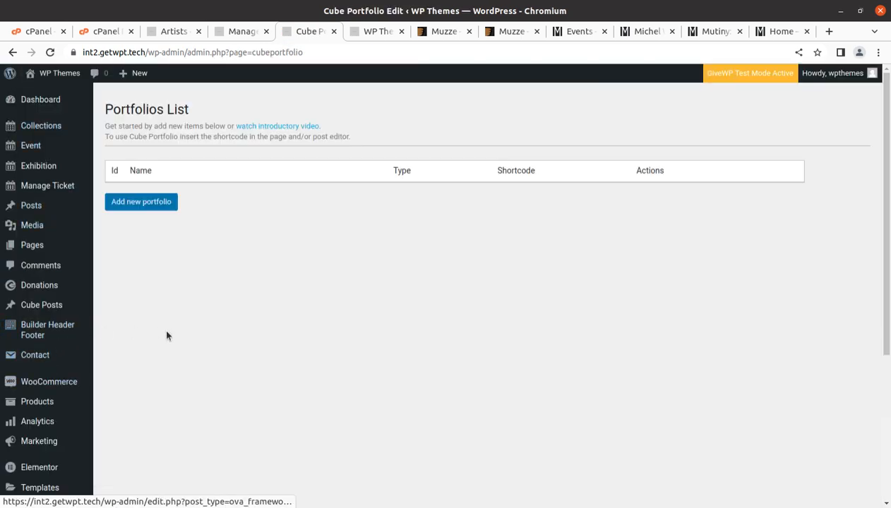
Check the Elementor and Templates admin options, view Saved Templates in a new browser tab and close it
scroll(167, 337, "down", 3)
mouse_move(56, 350)
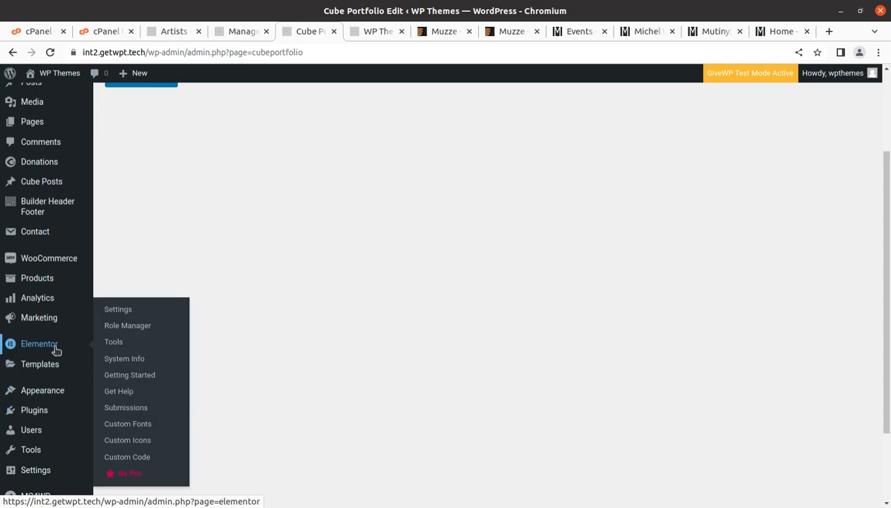
mouse_move(50, 376)
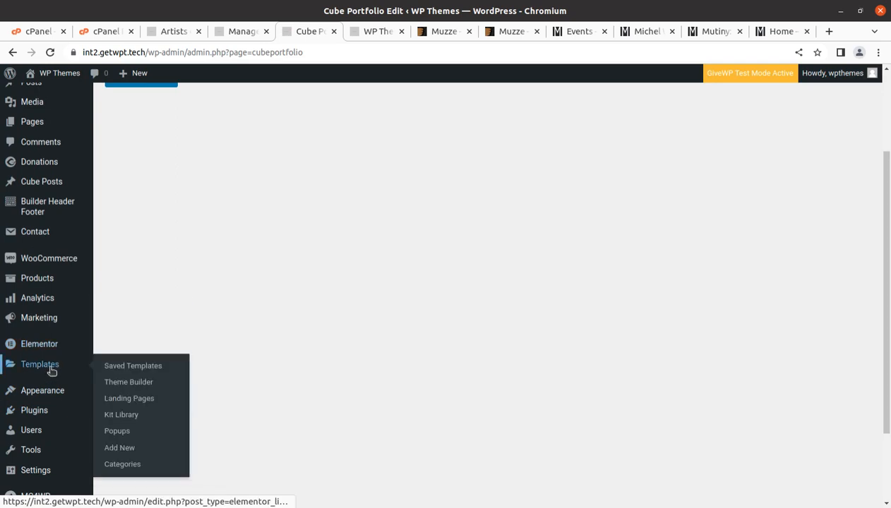
middle_click(119, 367)
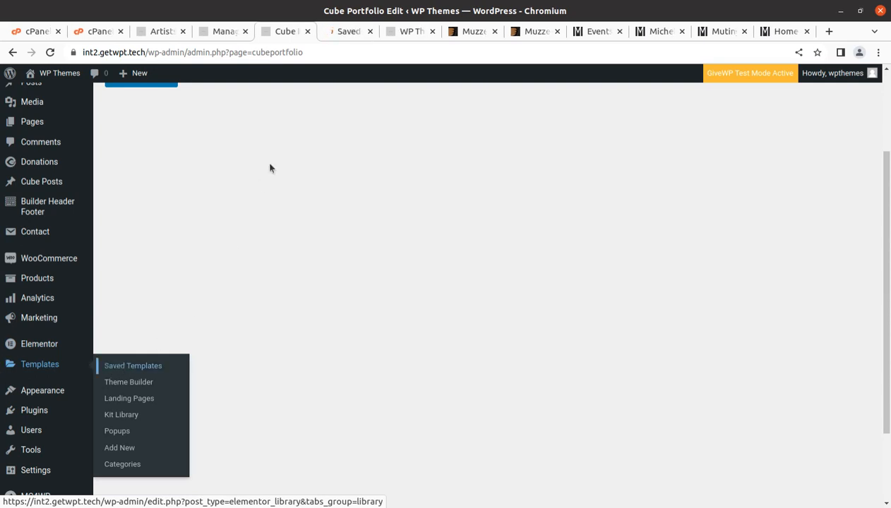
left_click(345, 34)
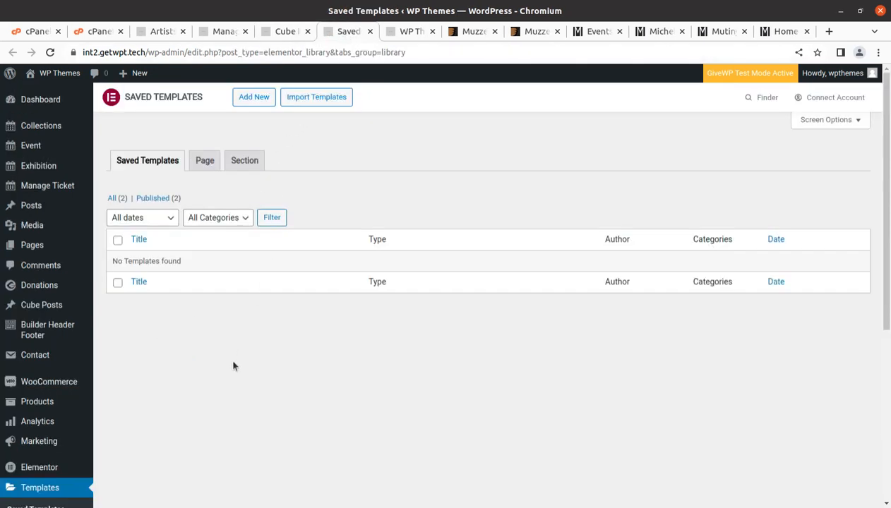
left_click(371, 31)
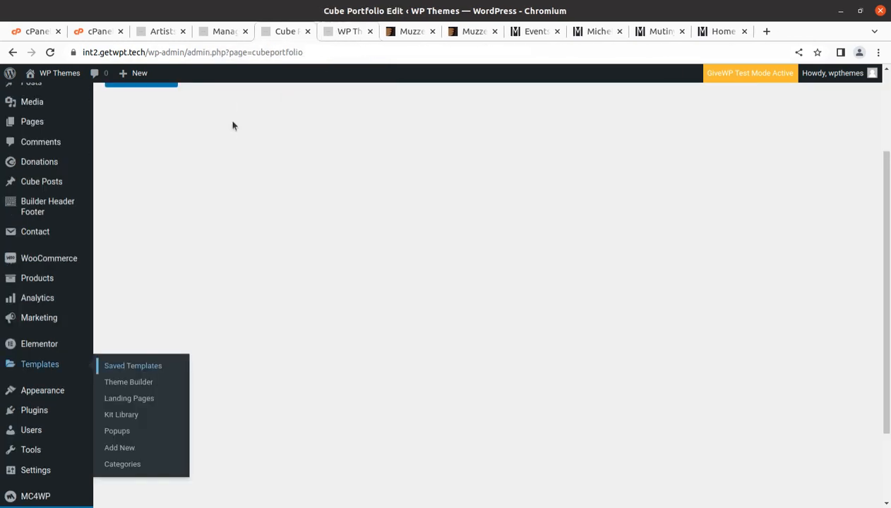
Open the full list of Builder Header Footer elements and look through its entries
scroll(9, 280, "up", 4)
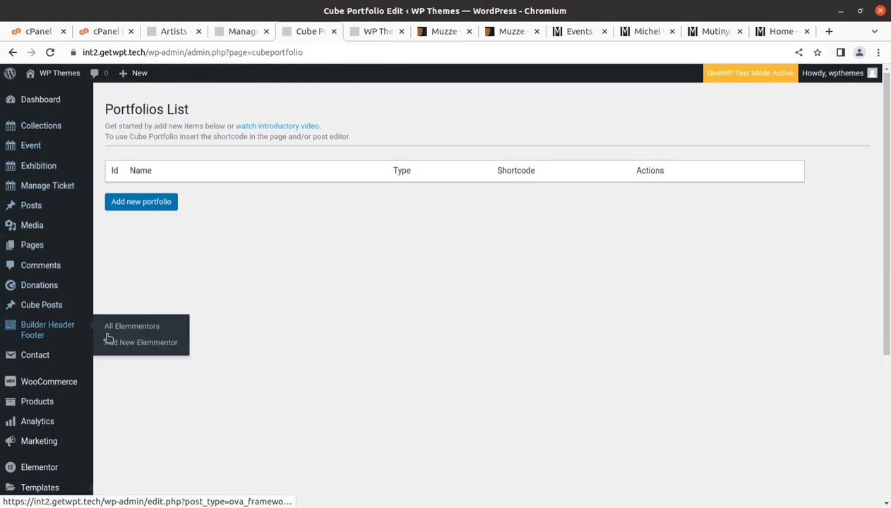
left_click(136, 326)
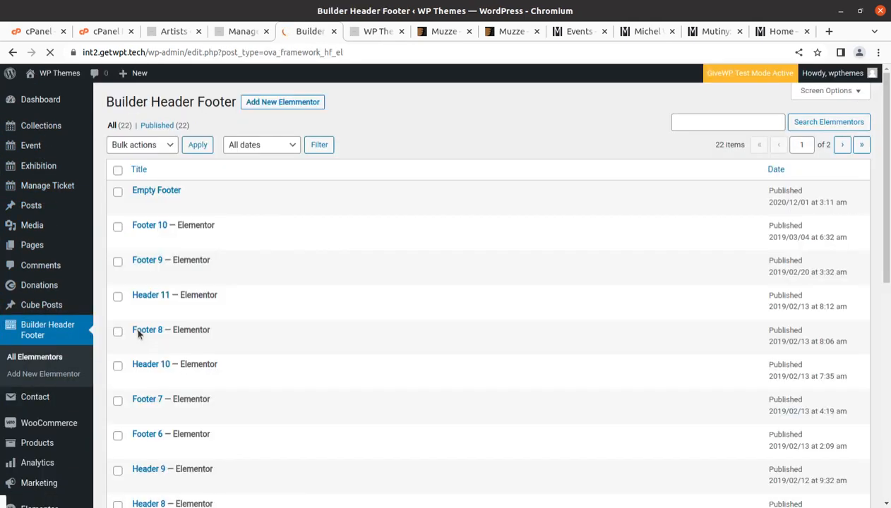
scroll(202, 371, "down", 3)
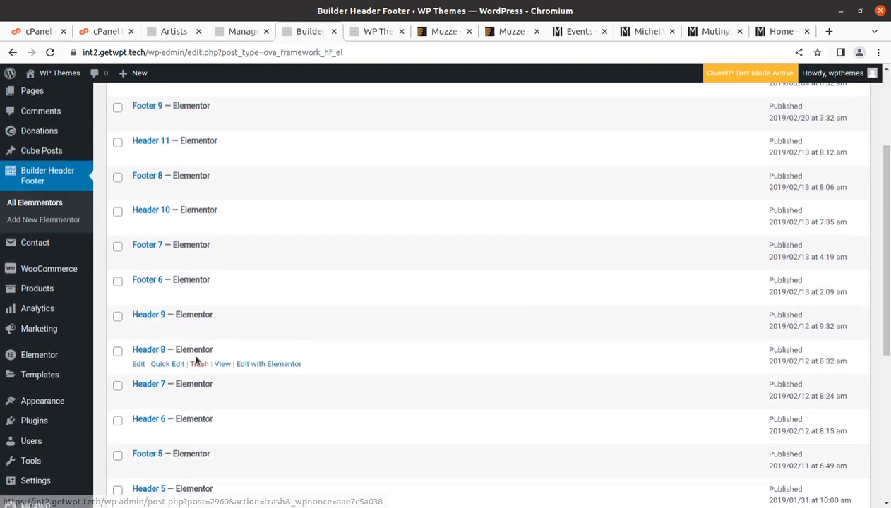
scroll(190, 333, "down", 1)
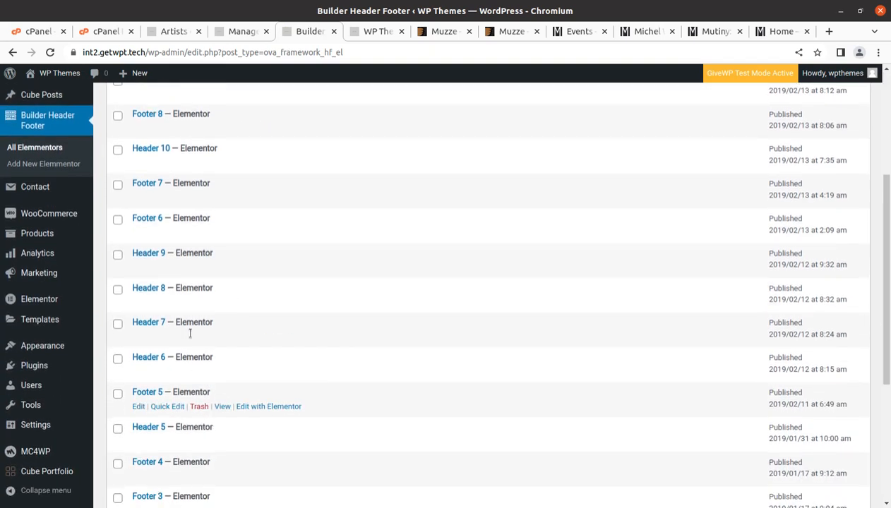
Open the live site in a new browser tab and check which header and footer its homepage offers for Elementor editing
mouse_move(60, 75)
middle_click(48, 94)
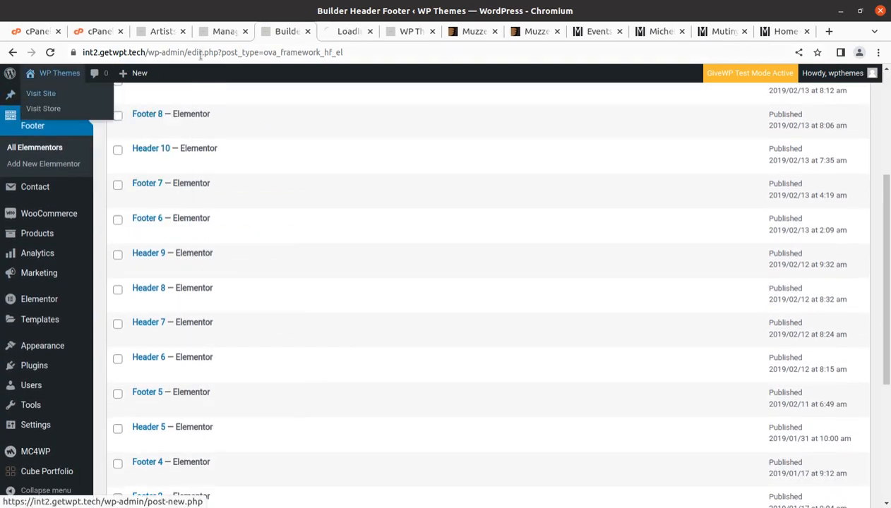
left_click(325, 32)
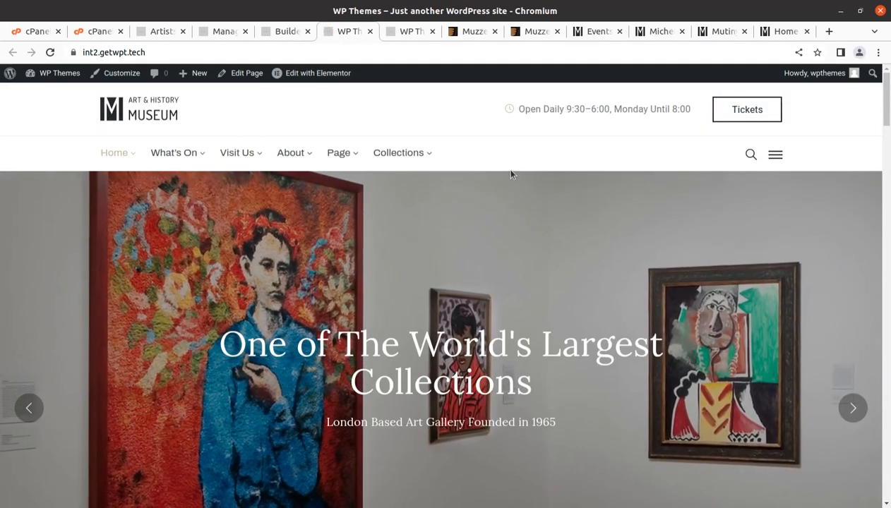
mouse_move(316, 83)
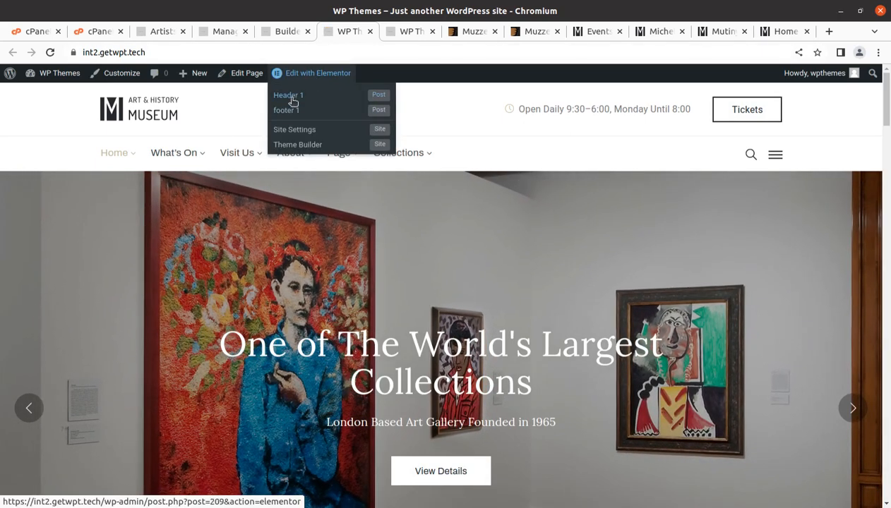
Return to the Builder Header Footer list and look through its first page for Header 1
left_click(224, 33)
left_click(280, 33)
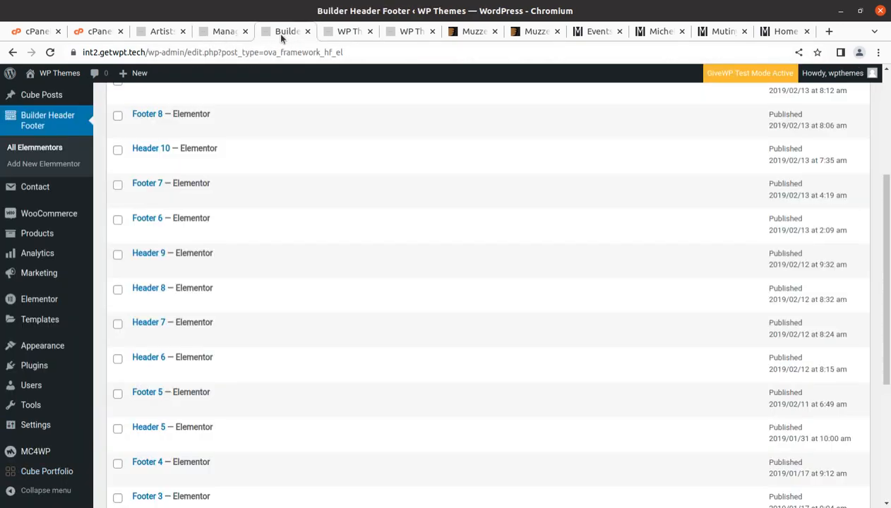
scroll(191, 314, "down", 3)
scroll(191, 318, "down", 1)
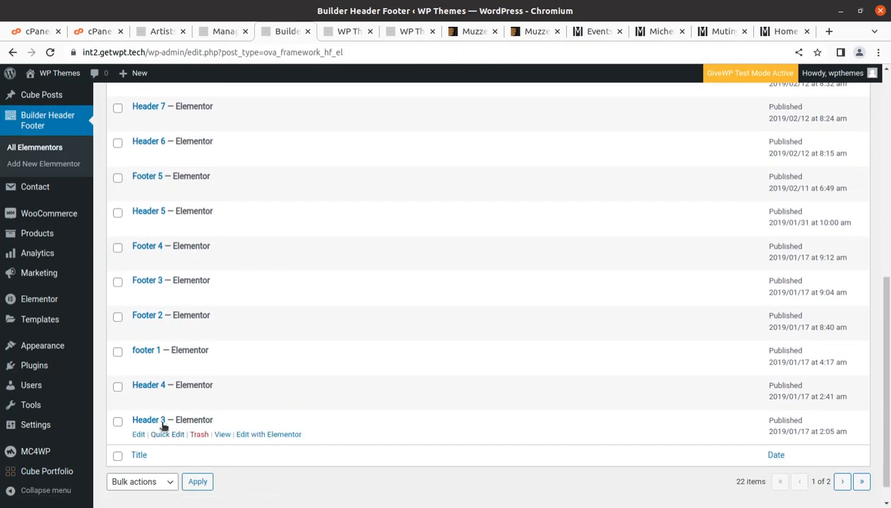
scroll(152, 311, "up", 2)
scroll(161, 340, "up", 1)
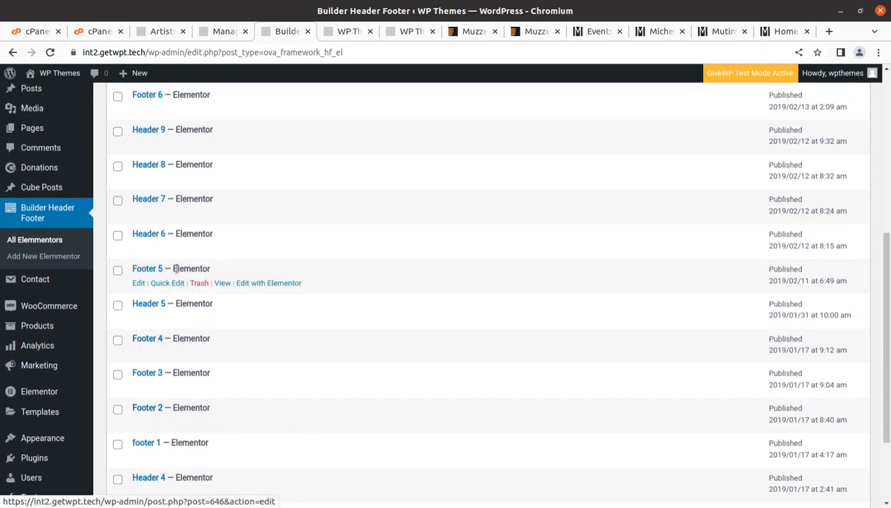
scroll(179, 297, "down", 3)
scroll(179, 279, "up", 5)
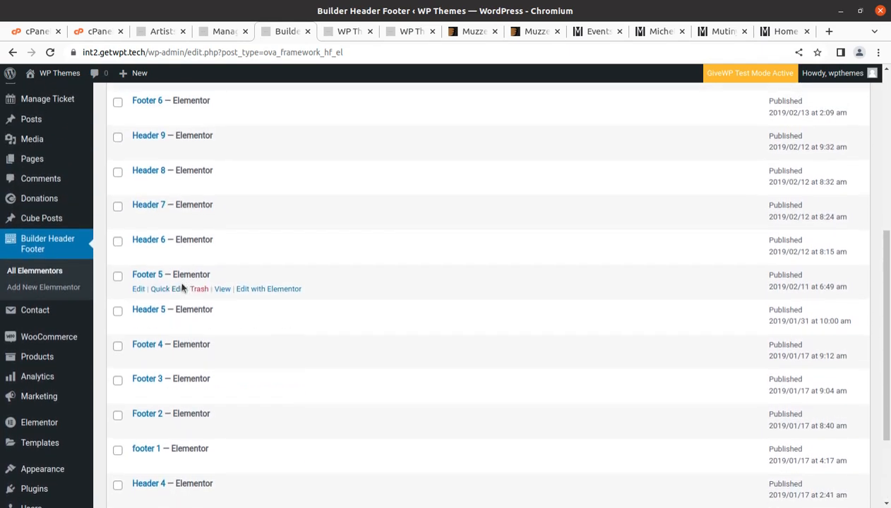
scroll(179, 225, "up", 2)
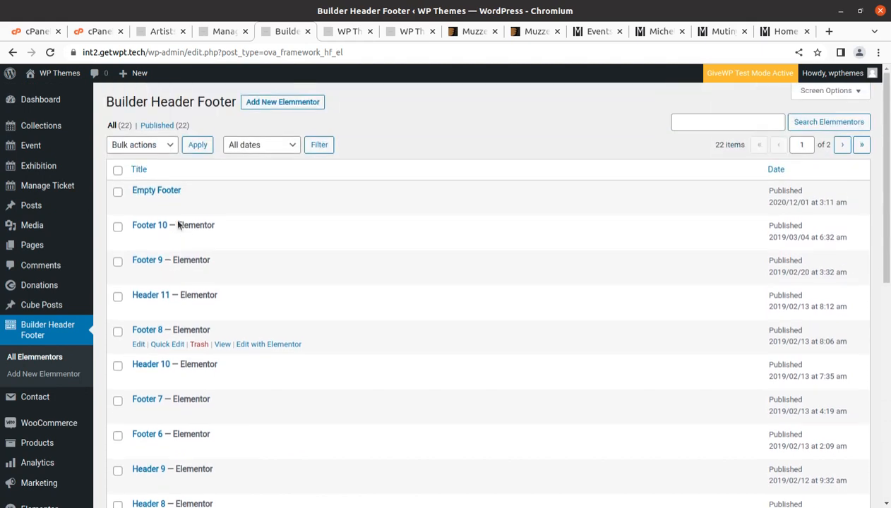
scroll(182, 272, "down", 1)
scroll(182, 274, "down", 5)
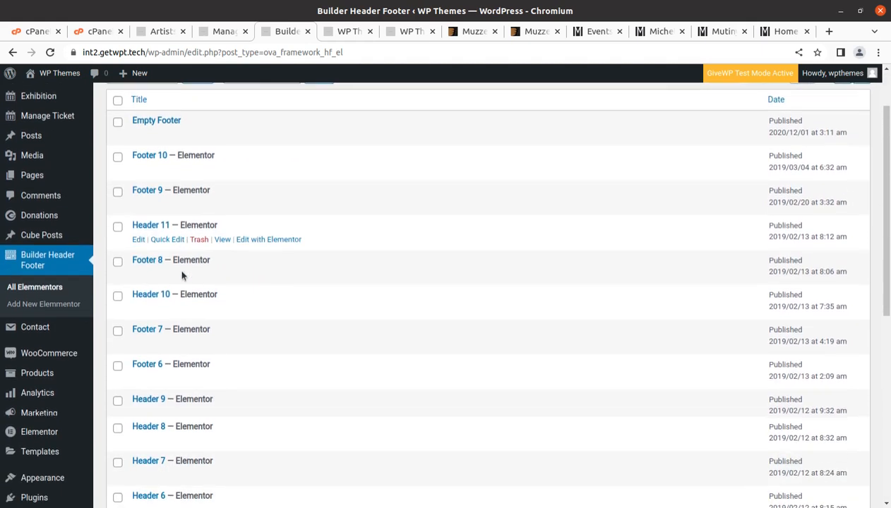
scroll(181, 275, "down", 2)
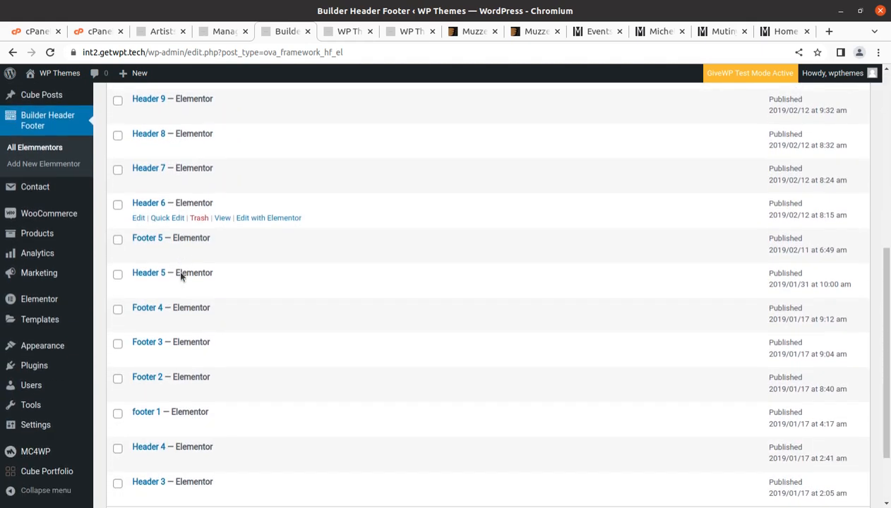
scroll(233, 416, "down", 2)
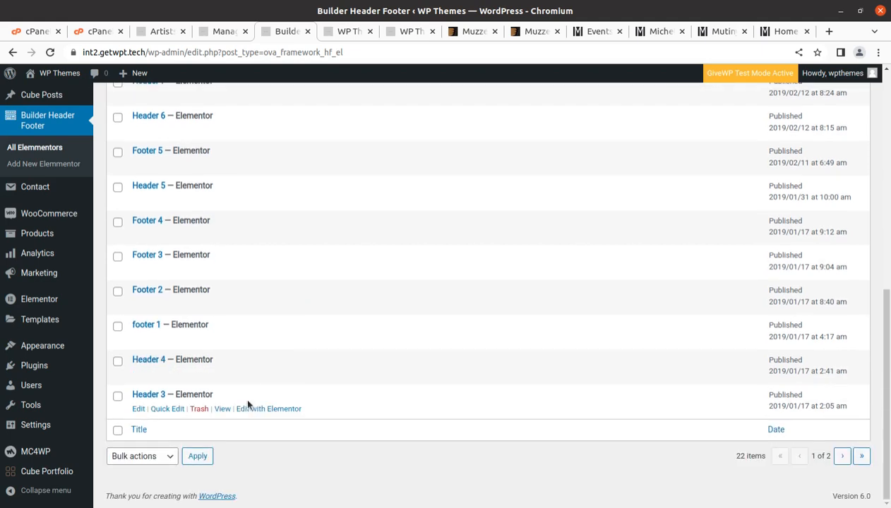
Go to the second page of the Builder Header Footer list and open Header 1 for editing with Elementor
left_click(842, 457)
mouse_move(138, 228)
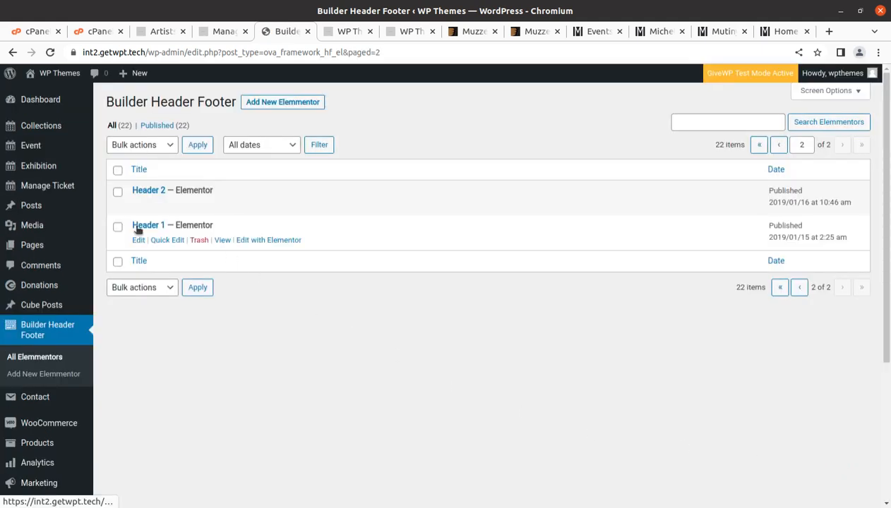
left_click(258, 241)
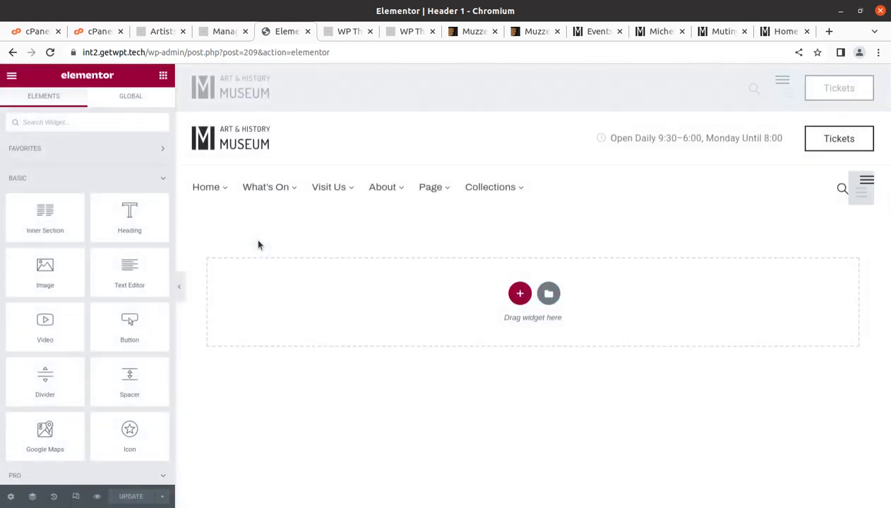
Inspect the settings of Header 1's logo, opening-hours heading, Tickets button and navigation menu
left_click(234, 150)
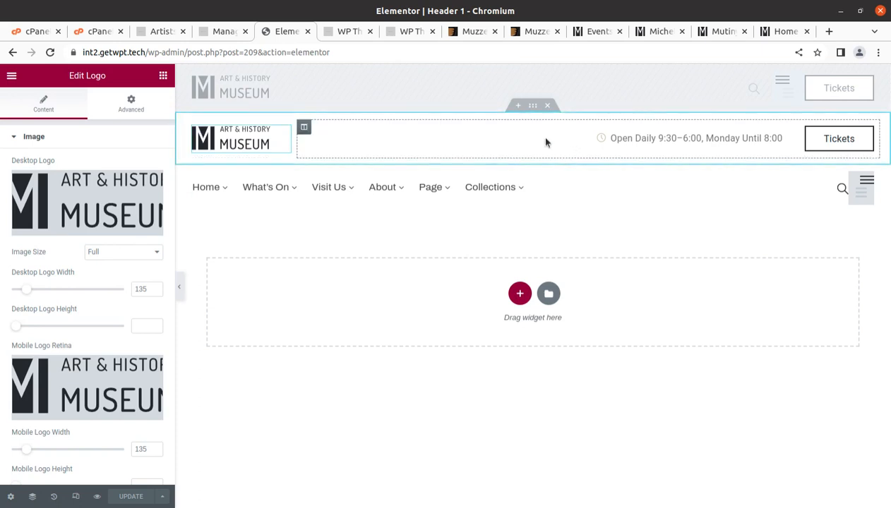
left_click(639, 138)
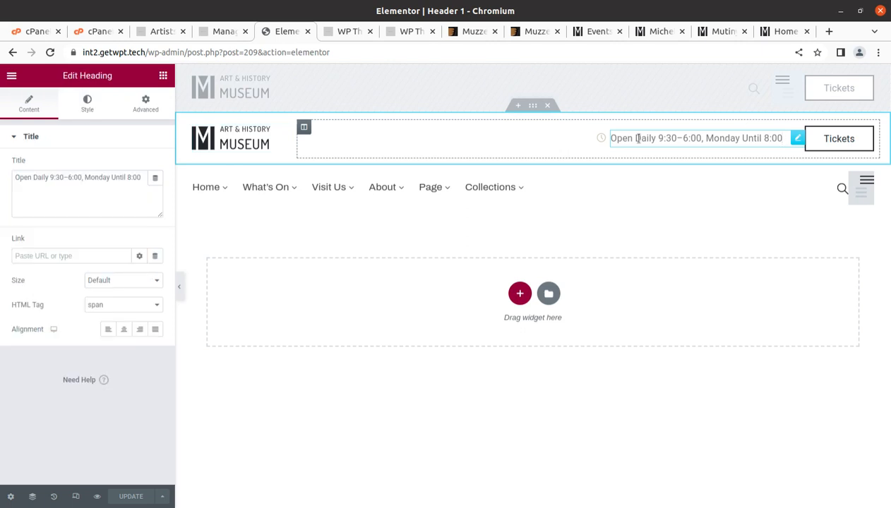
left_click(842, 144)
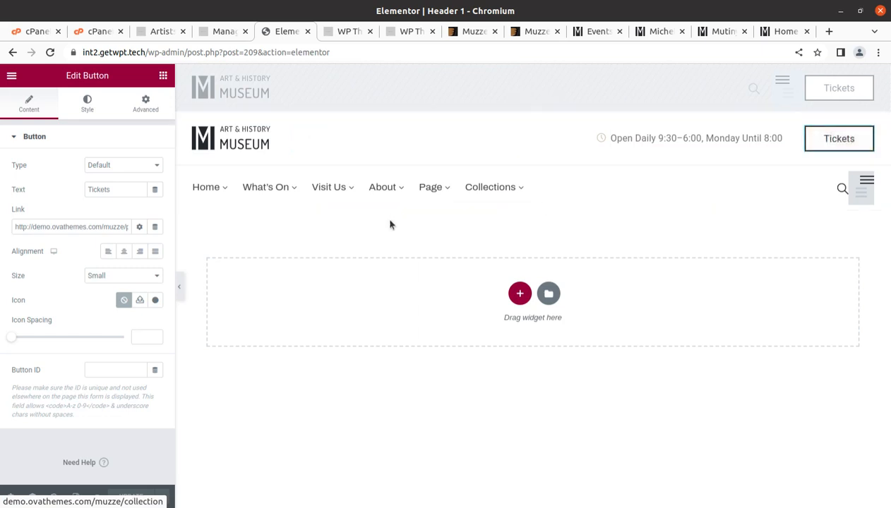
left_click(267, 193)
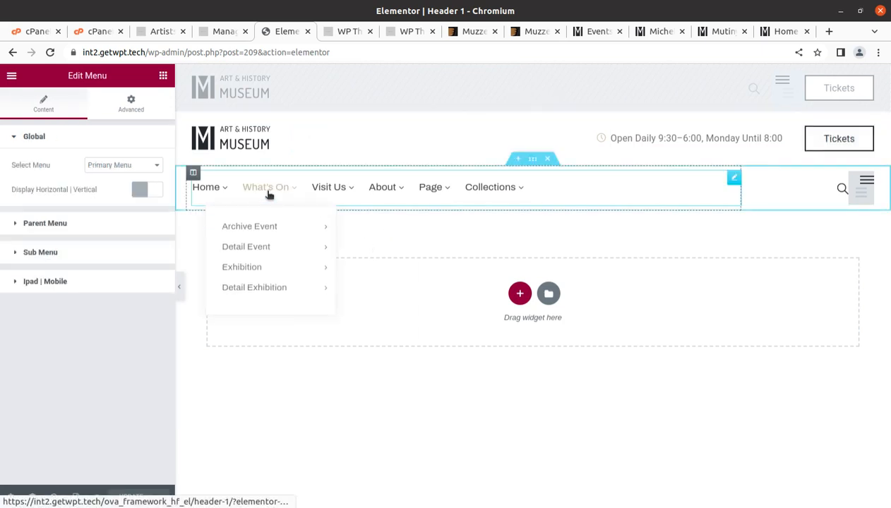
Exit Header 1's Elementor editor to the WordPress dashboard and visit the live site
left_click(11, 75)
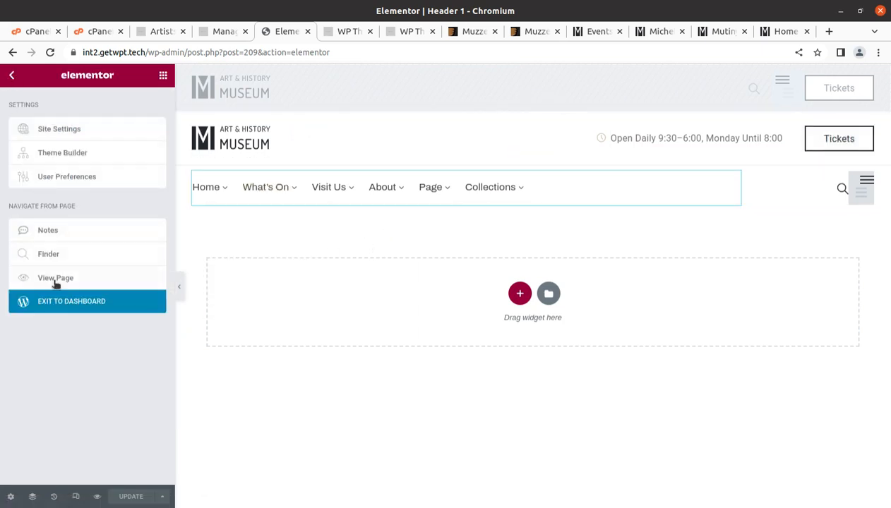
left_click(67, 302)
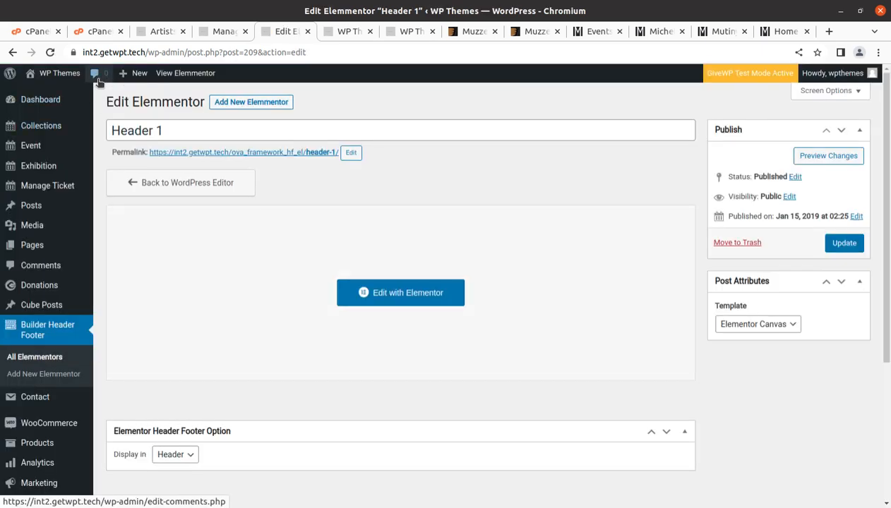
mouse_move(48, 76)
left_click(46, 94)
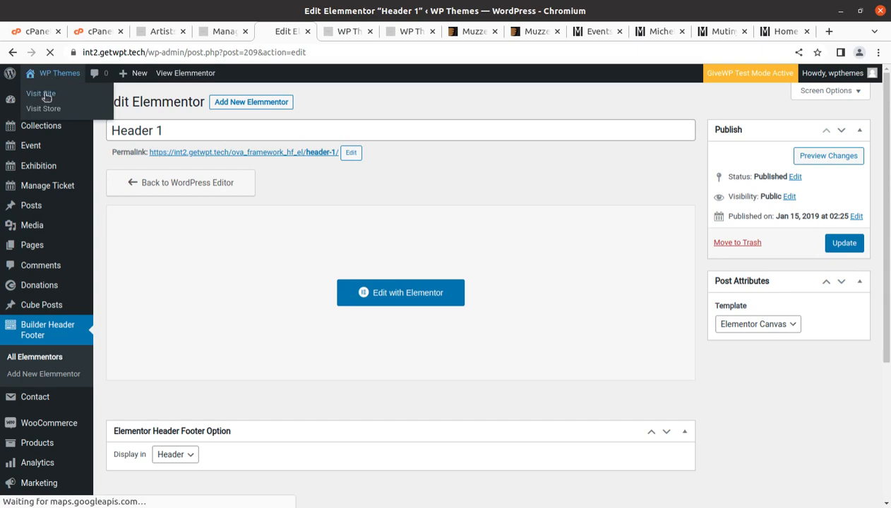
Open the site's homepage for editing with Elementor and show its save options
left_click(341, 33)
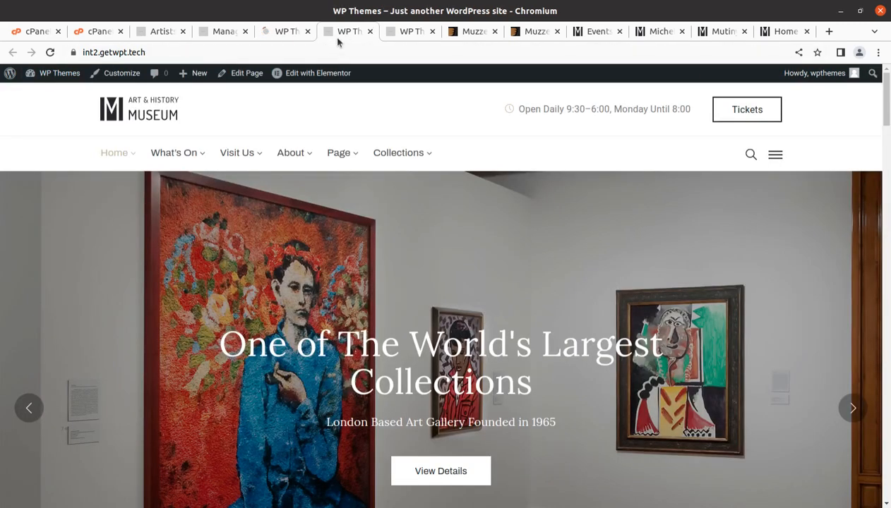
left_click(283, 32)
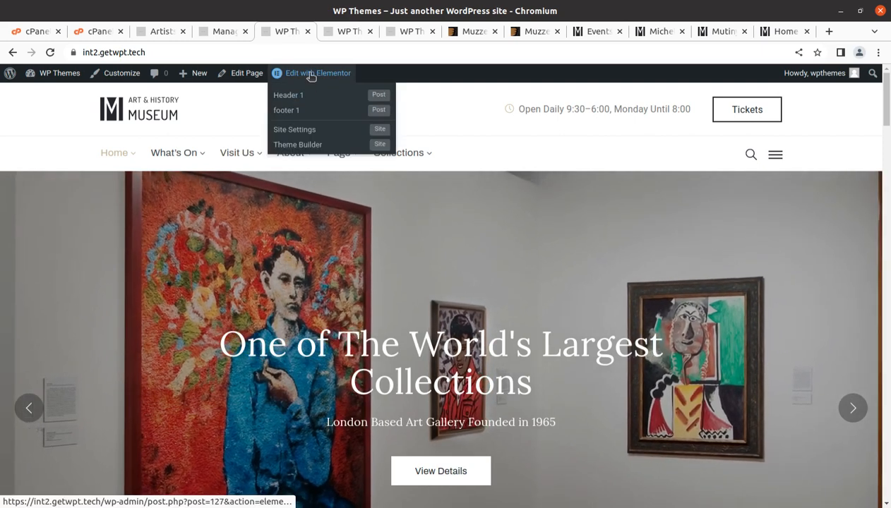
left_click(311, 74)
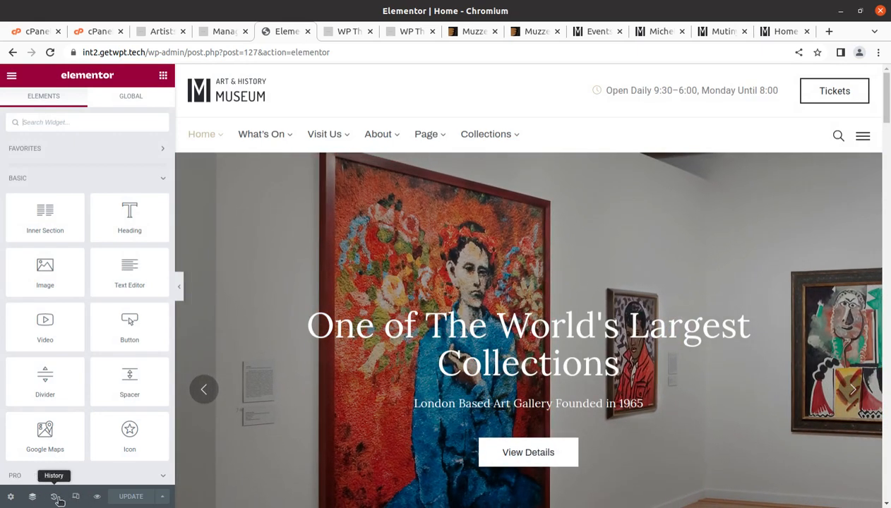
left_click(161, 500)
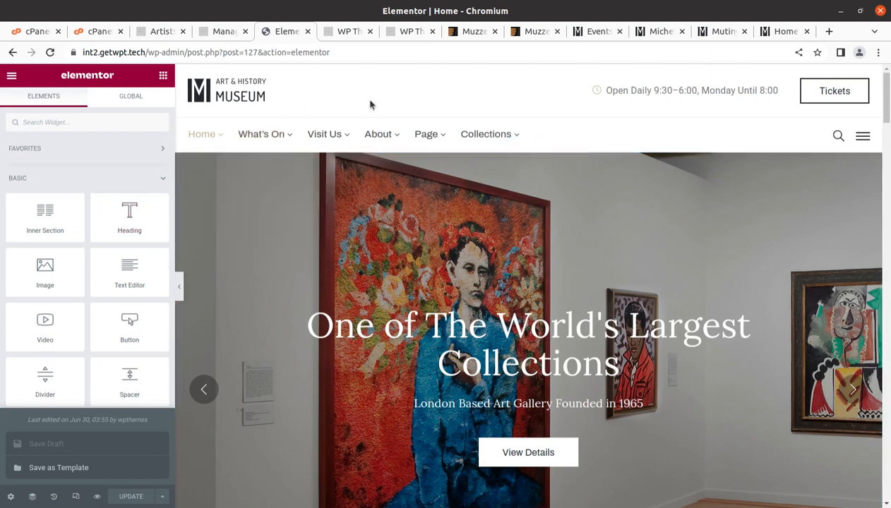
Inspect the homepage hero slideshow's settings, including the background options of Slide 1
scroll(368, 283, "down", 5)
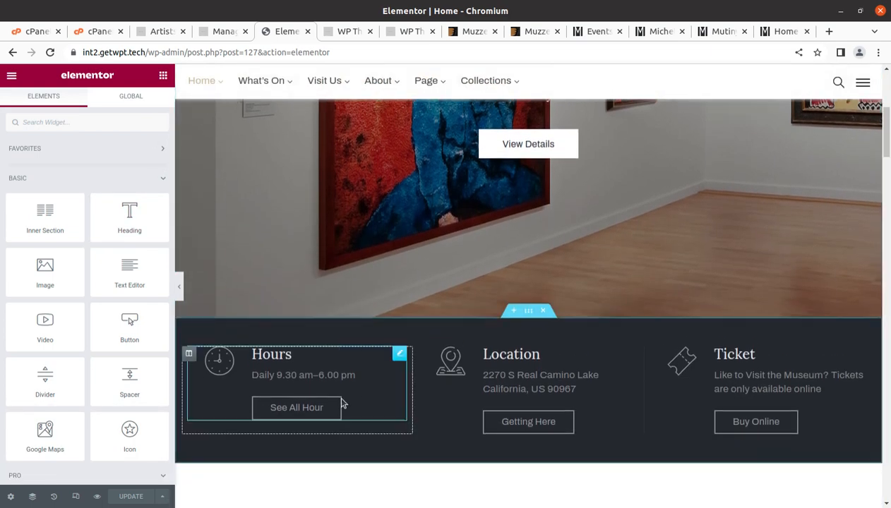
scroll(345, 353, "up", 2)
left_click(348, 272)
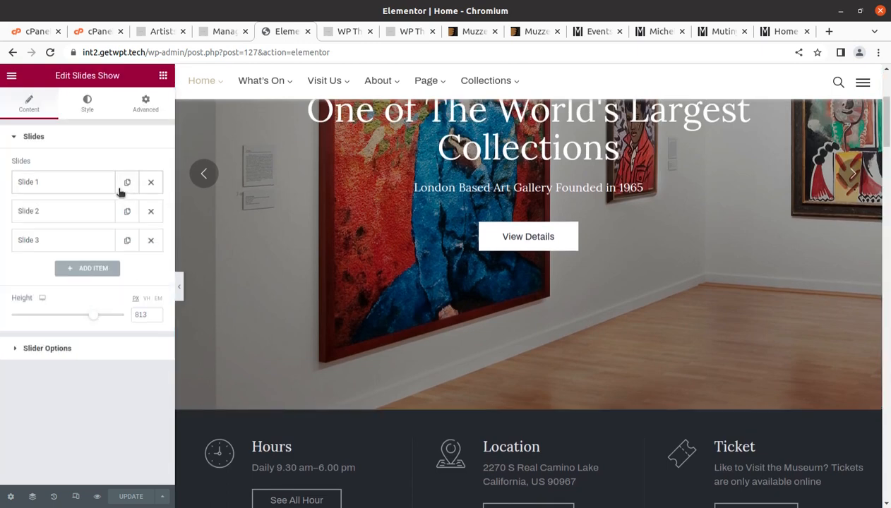
left_click(83, 188)
mouse_move(93, 284)
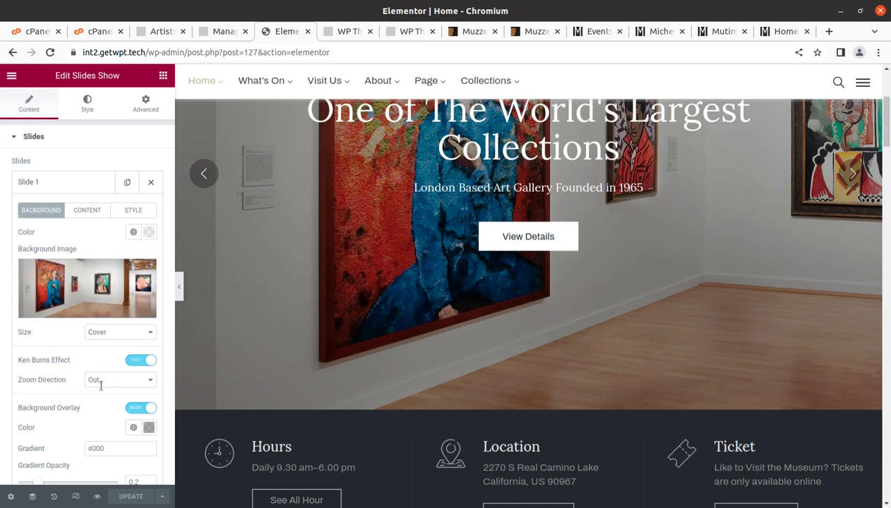
scroll(100, 385, "down", 2)
scroll(88, 343, "down", 2)
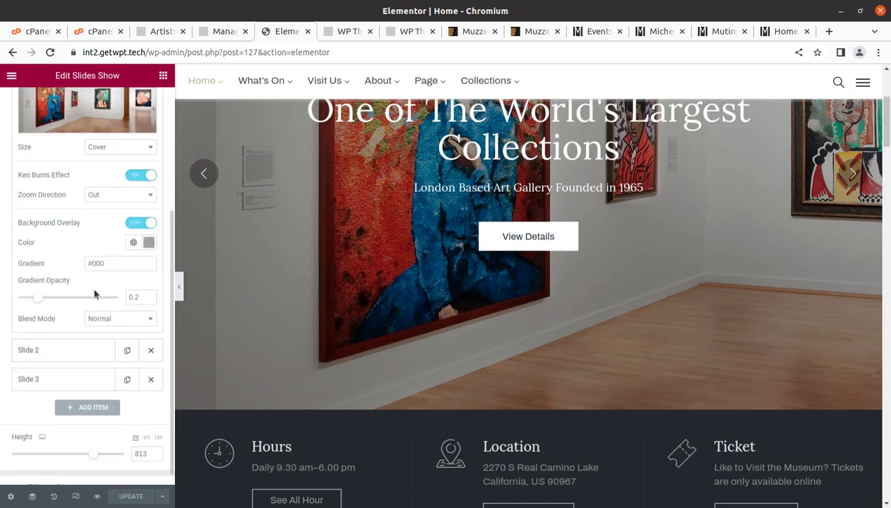
Inspect the settings of the Hours and Ticket info blocks, the exhibition slider, and the Read About Our Institution text and heading
scroll(372, 331, "down", 2)
left_click(341, 346)
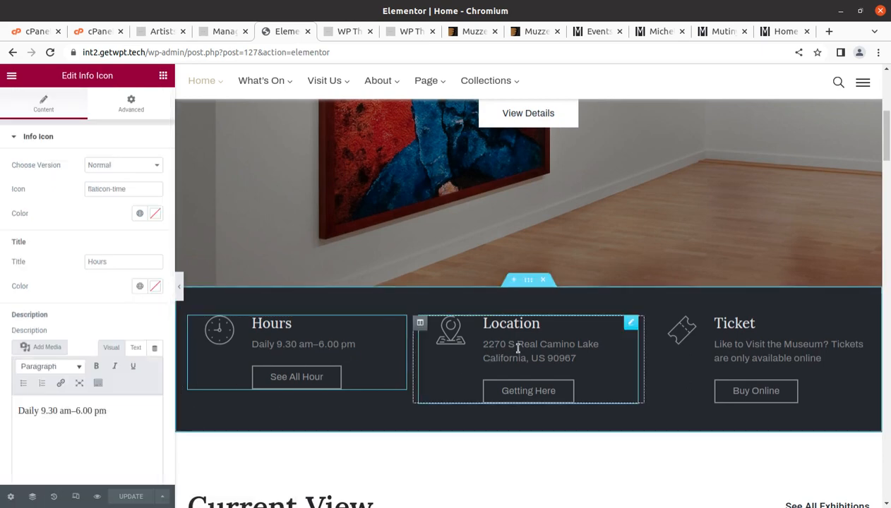
left_click(727, 342)
scroll(706, 360, "down", 4)
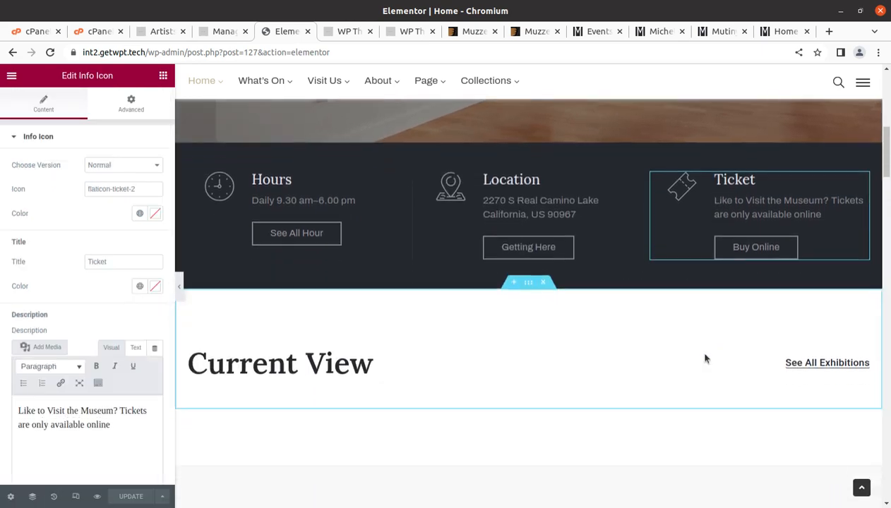
left_click(359, 342)
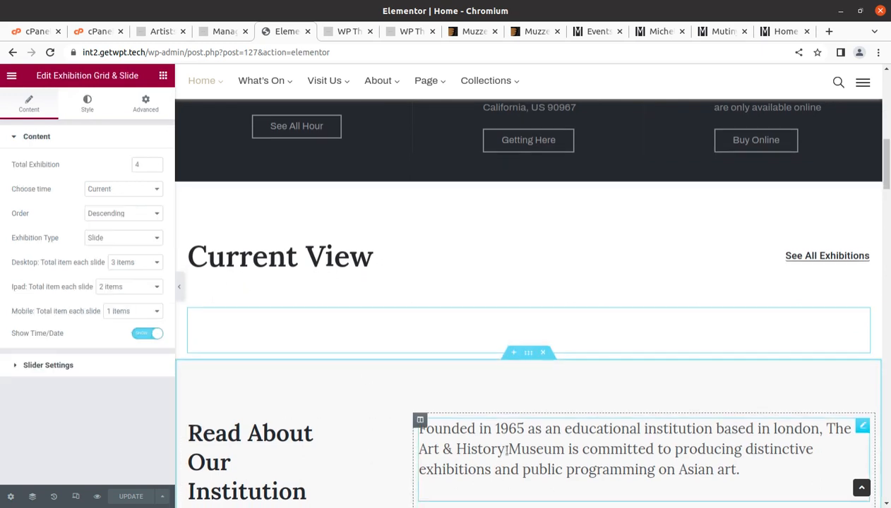
scroll(508, 350, "down", 2)
left_click(505, 348)
left_click(312, 350)
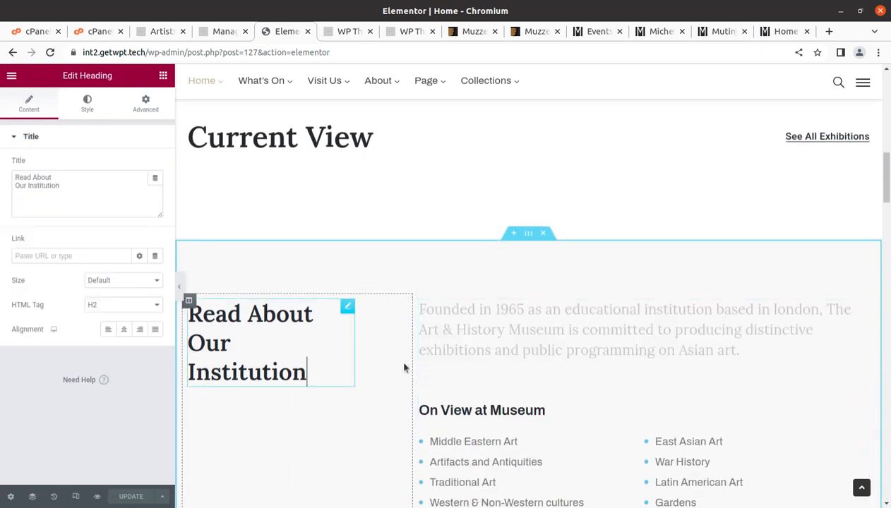
scroll(400, 282, "up", 2)
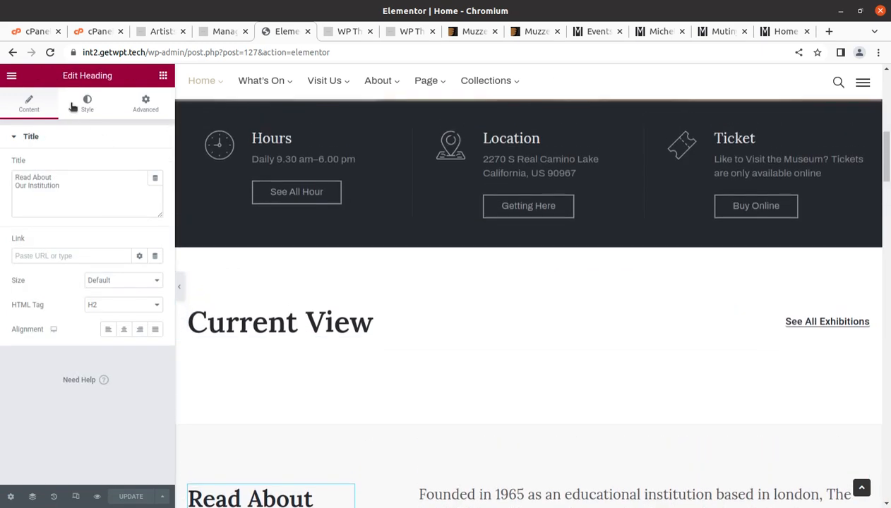
Leave the Elementor editor to view the live homepage and look over its header and hero slideshow
left_click(12, 76)
left_click(48, 280)
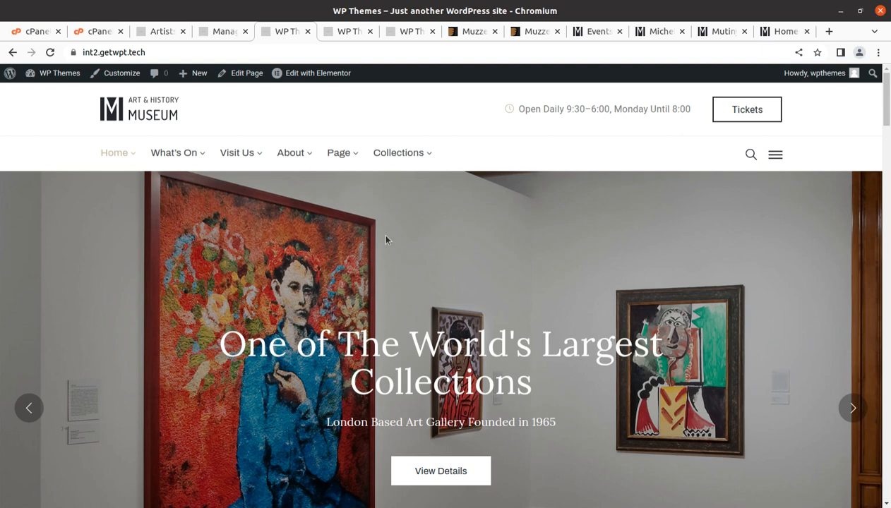
scroll(400, 278, "down", 5)
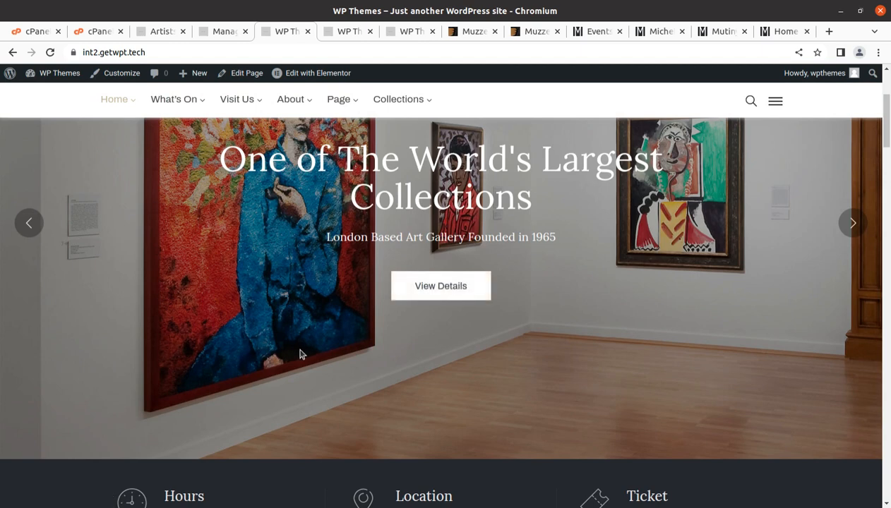
scroll(300, 353, "up", 3)
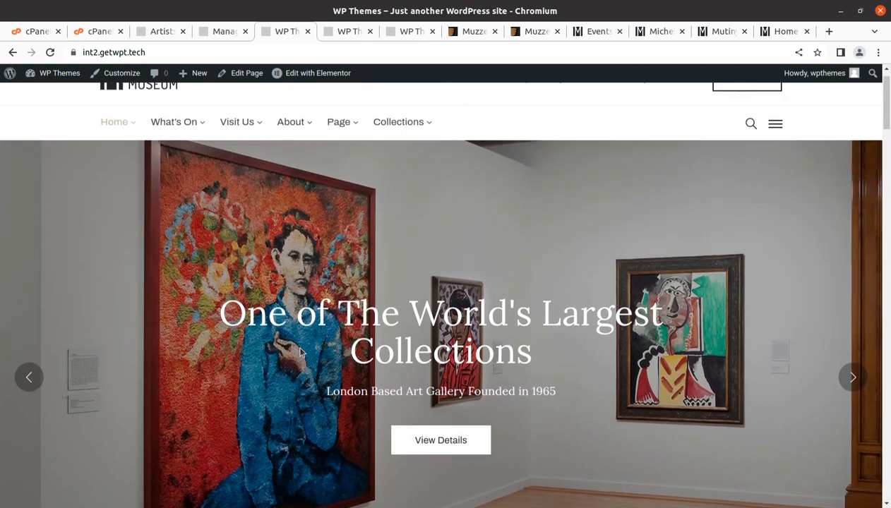
scroll(300, 353, "up", 1)
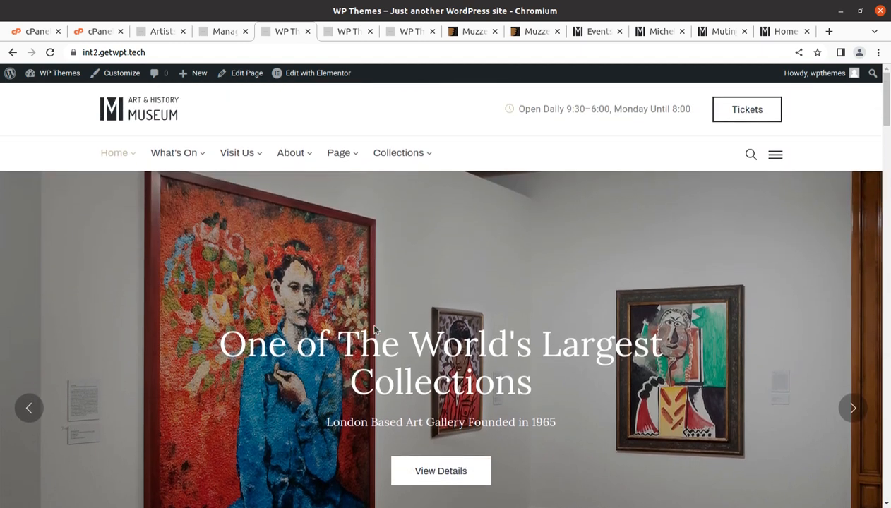